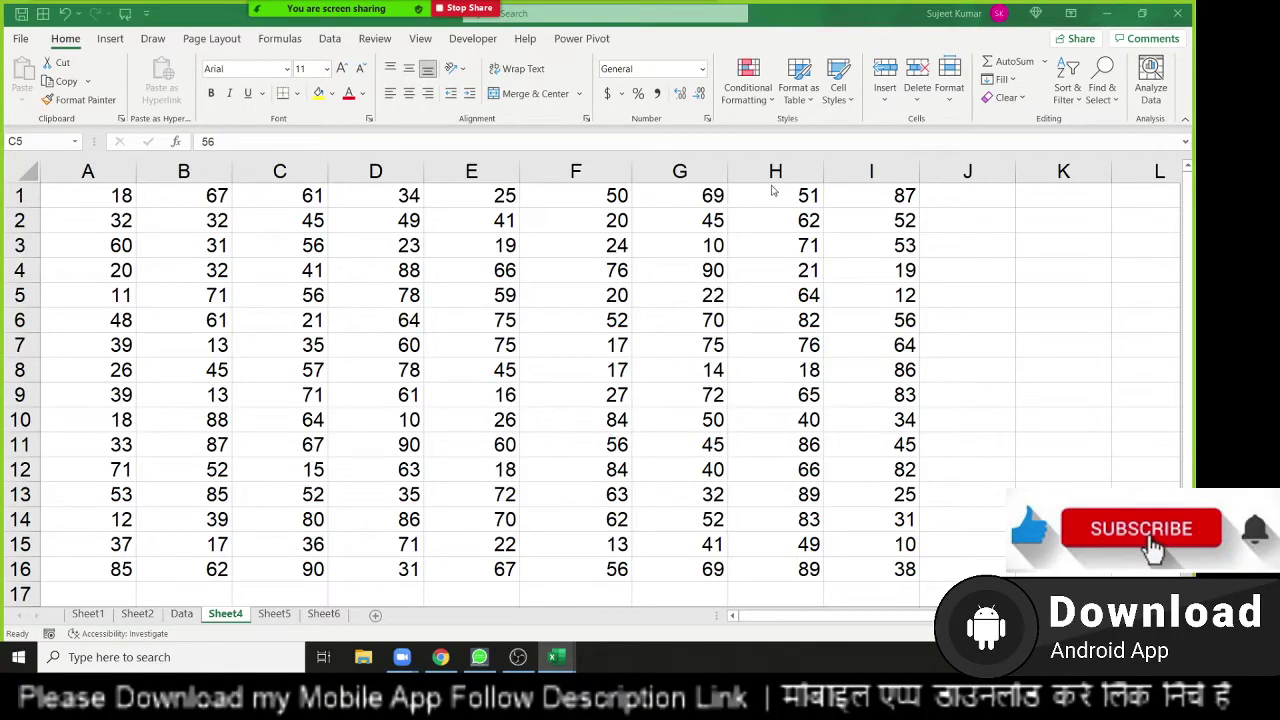
Open and cancel Go To Special, then delete the value 56 from C5.
{"action": "left_click", "coordinate": [1100, 92]}
{"action": "left_click", "coordinate": [768, 326]}
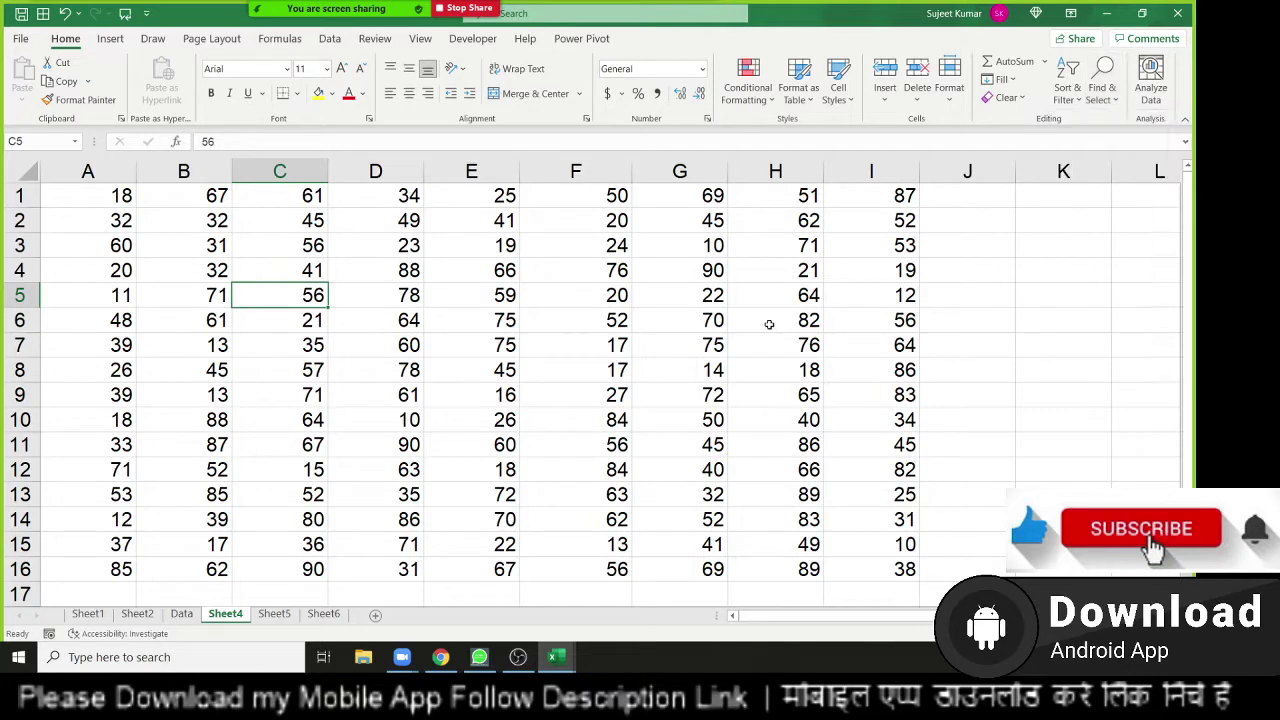
{"action": "left_click", "coordinate": [1108, 92]}
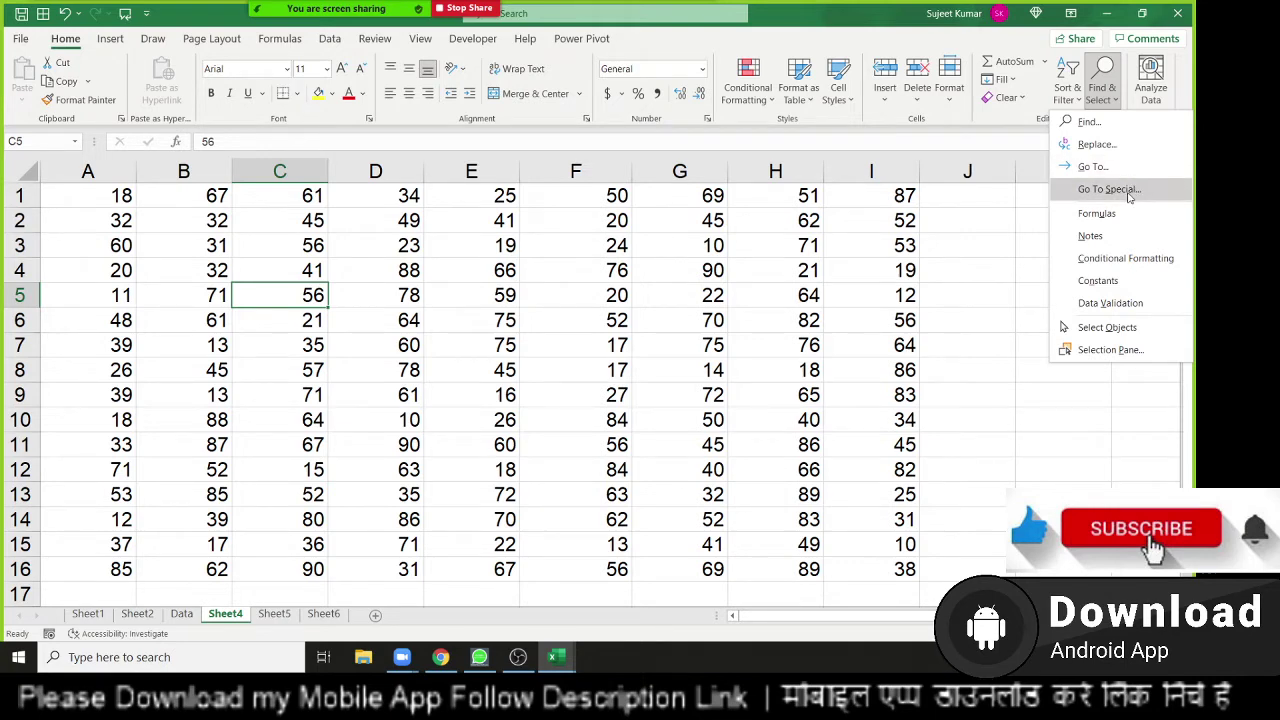
{"action": "left_click", "coordinate": [1129, 194]}
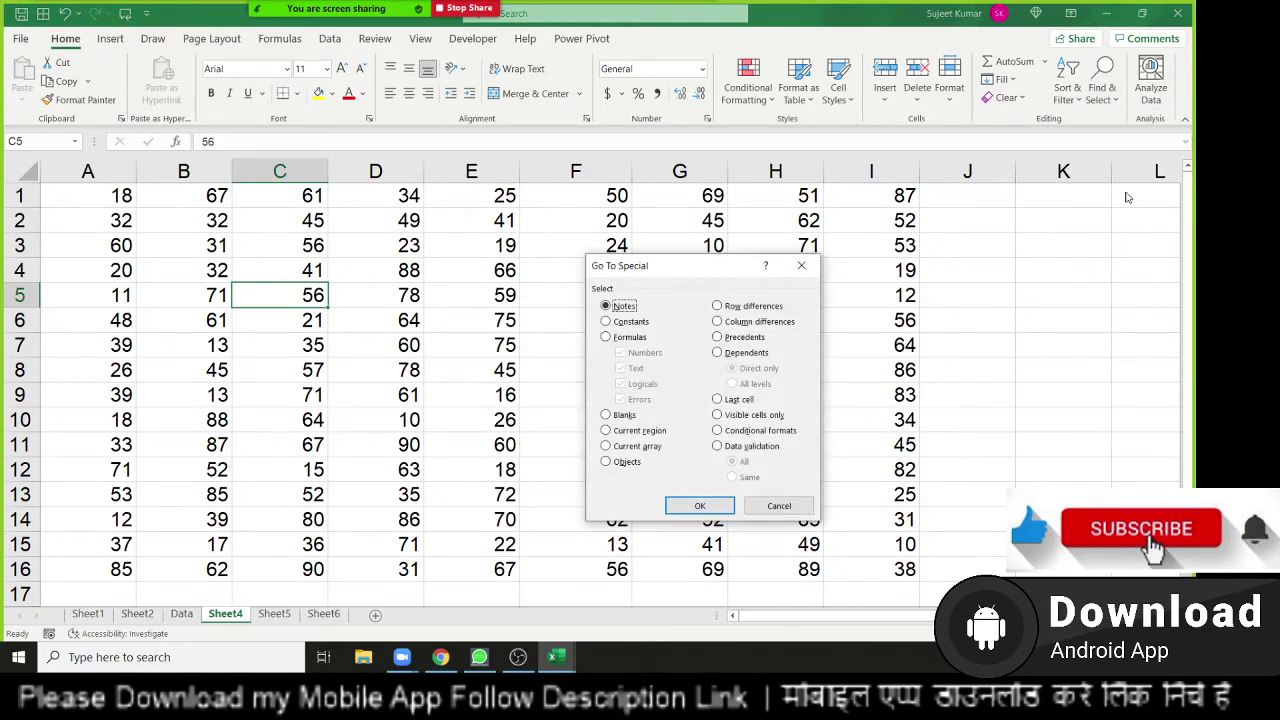
{"action": "left_click", "coordinate": [801, 265]}
{"action": "key", "text": "Delete"}
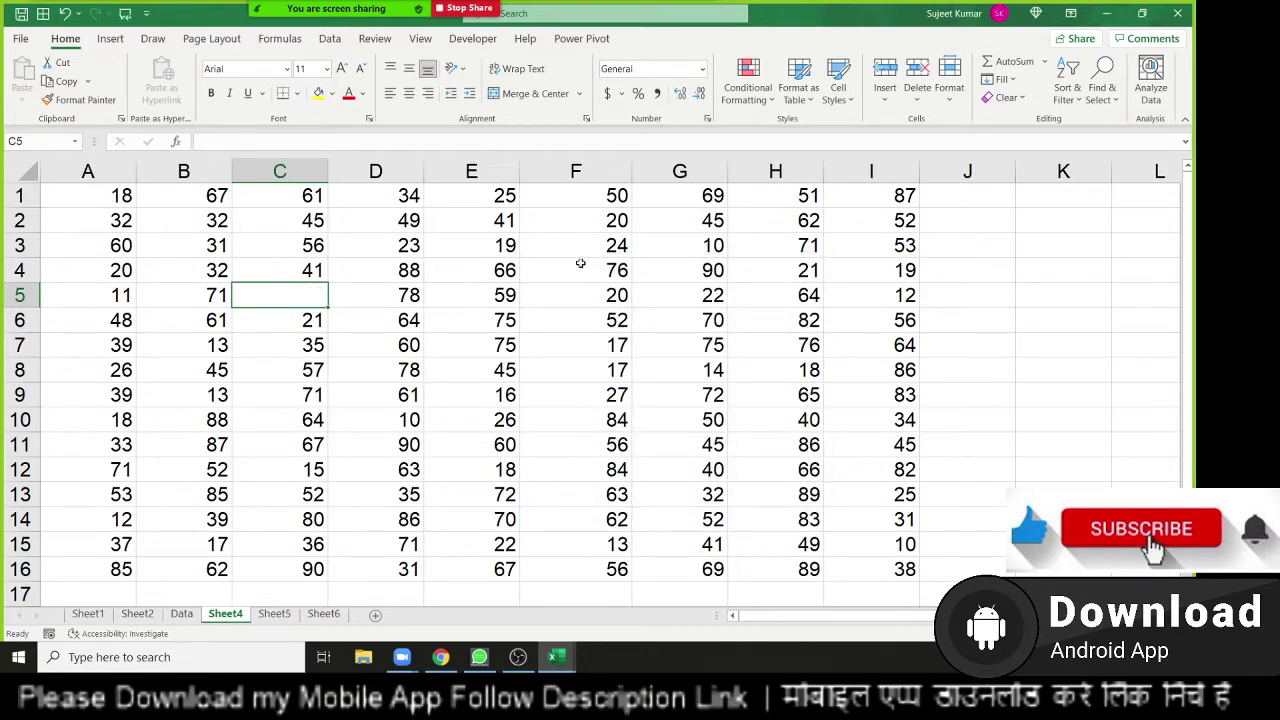
Delete the values in F4, F10, D13 and B2.
{"action": "left_click", "coordinate": [580, 263]}
{"action": "key", "text": "Delete"}
{"action": "left_click", "coordinate": [583, 409]}
{"action": "key", "text": "Delete"}
{"action": "left_click", "coordinate": [350, 494]}
{"action": "key", "text": "Delete"}
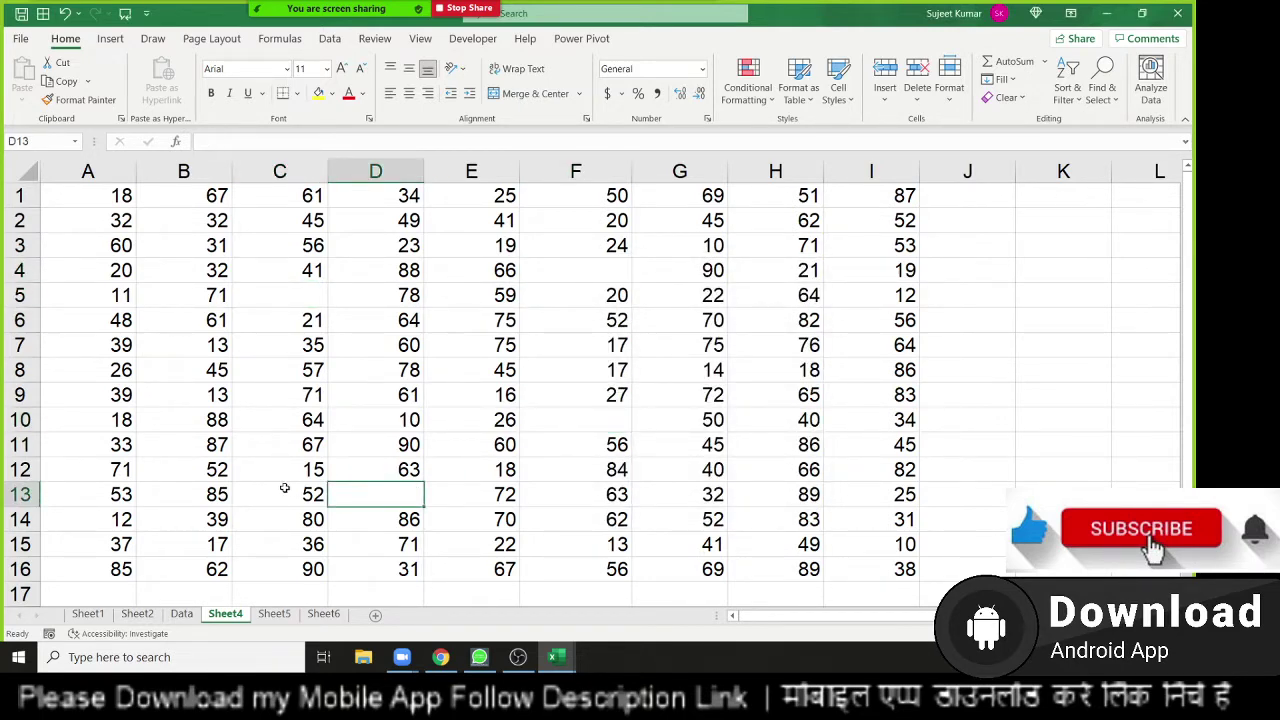
{"action": "left_click", "coordinate": [199, 229]}
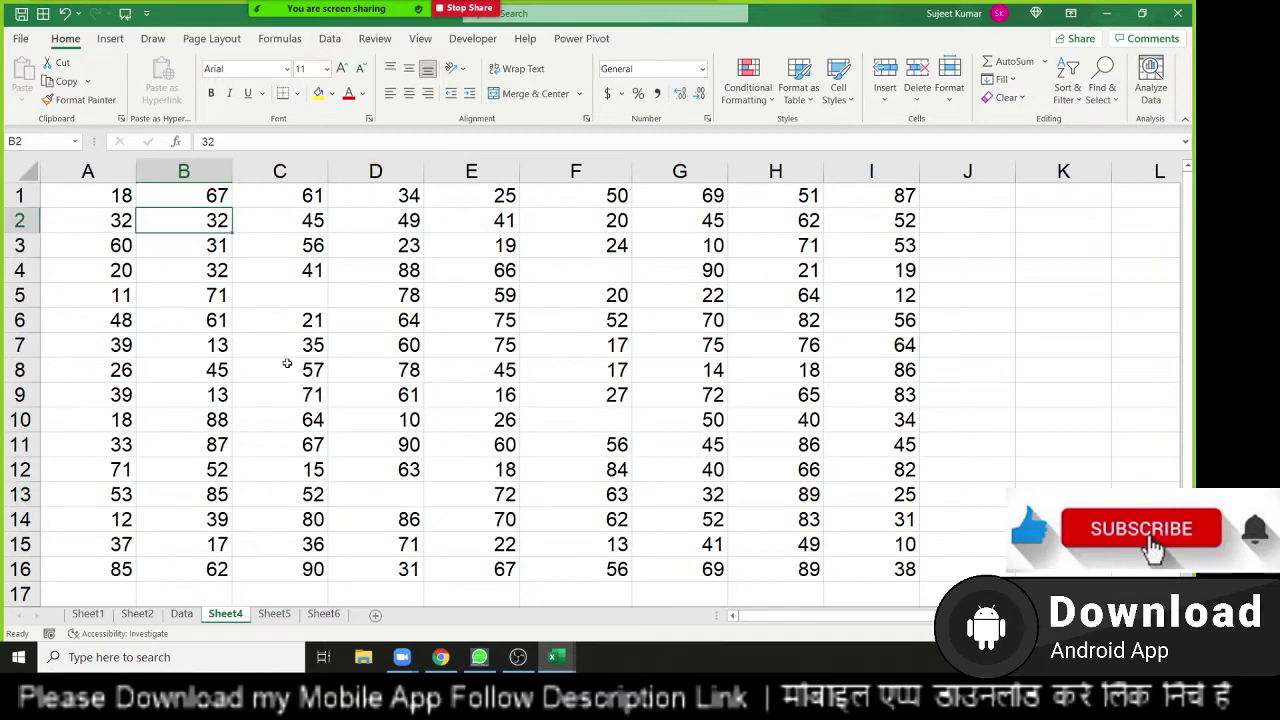
{"action": "key", "text": "Delete"}
Ctrl-select the blank cells B2, C5, F4, F10 and D13, then select the grid A1:I16.
{"action": "left_click", "coordinate": [306, 294], "text": "ctrl"}
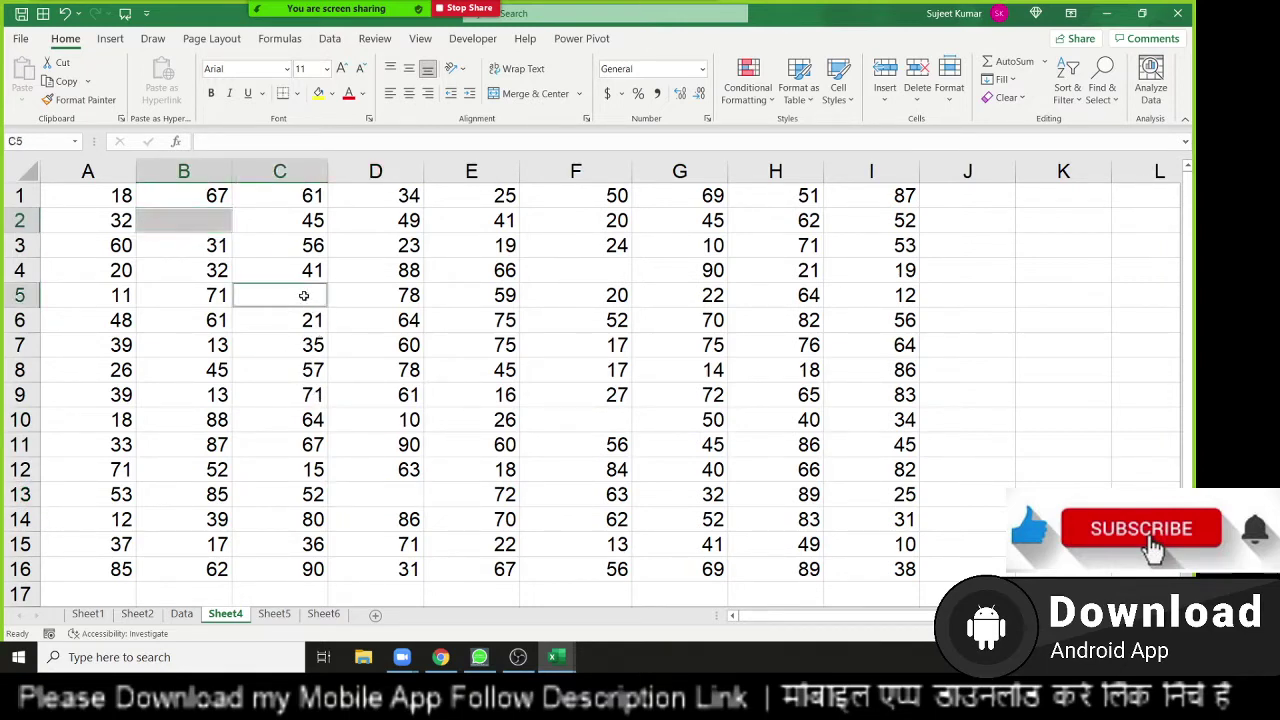
{"action": "left_click", "coordinate": [592, 270], "text": "ctrl"}
{"action": "left_click", "coordinate": [585, 415], "text": "ctrl"}
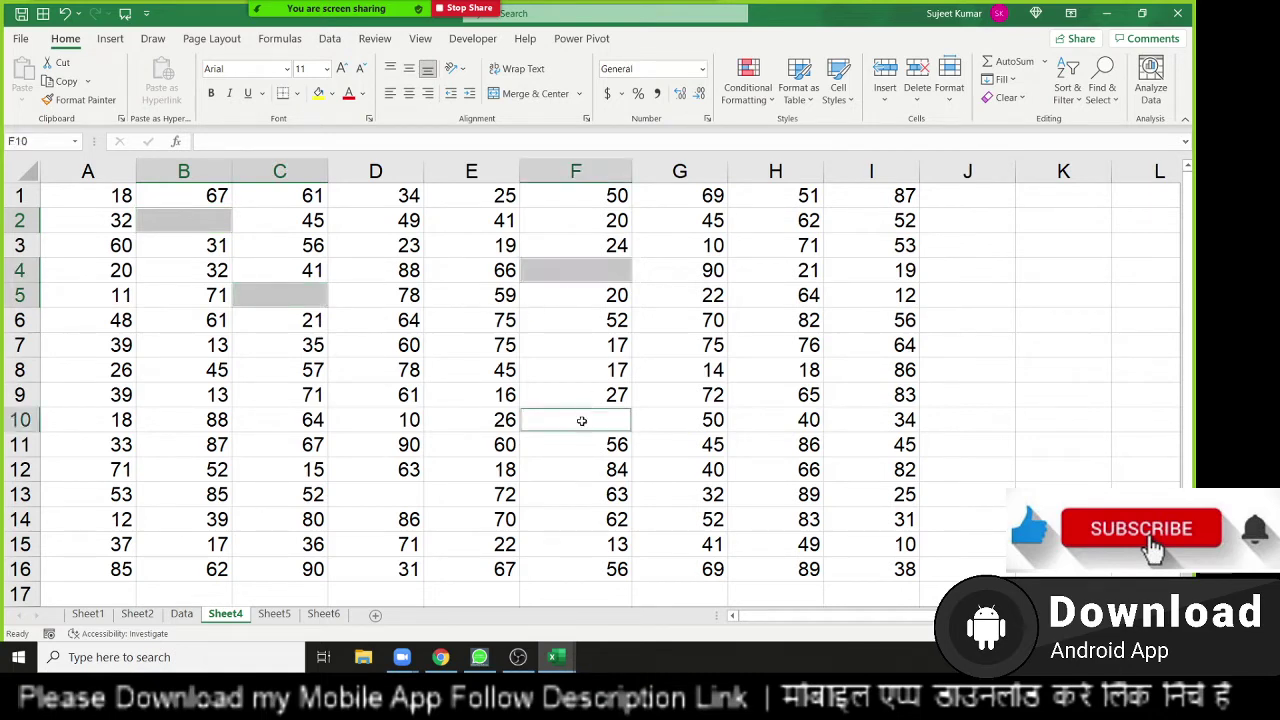
{"action": "left_click", "coordinate": [418, 493], "text": "ctrl"}
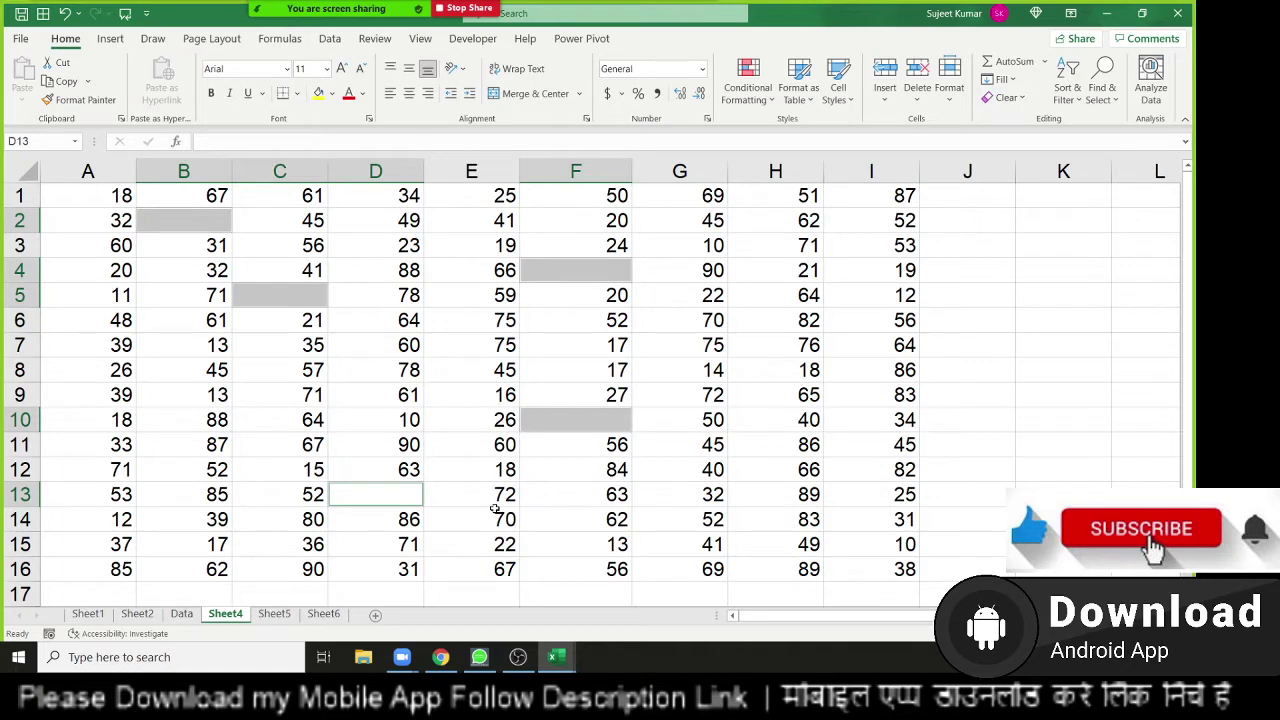
{"action": "left_click", "coordinate": [494, 319]}
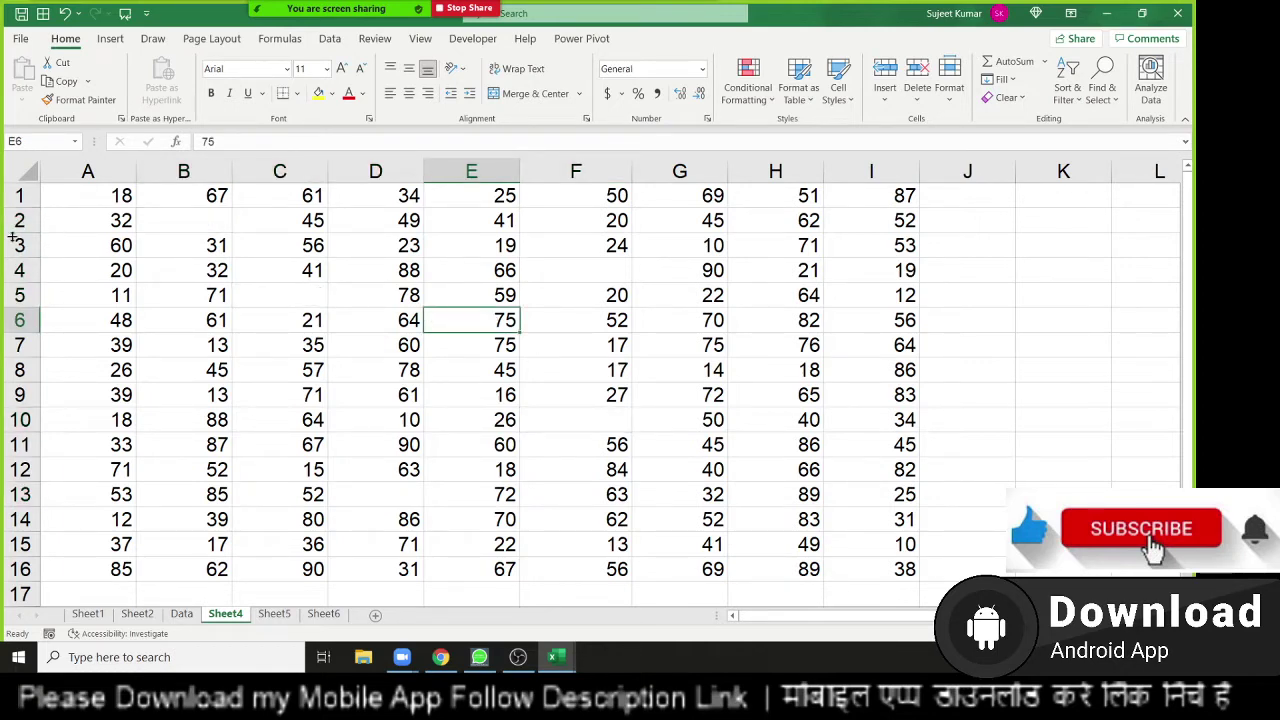
{"action": "mouse_move", "coordinate": [80, 196]}
{"action": "left_mouse_down"}
{"action": "mouse_move", "coordinate": [790, 565]}
{"action": "mouse_move", "coordinate": [850, 570]}
{"action": "left_mouse_up"}
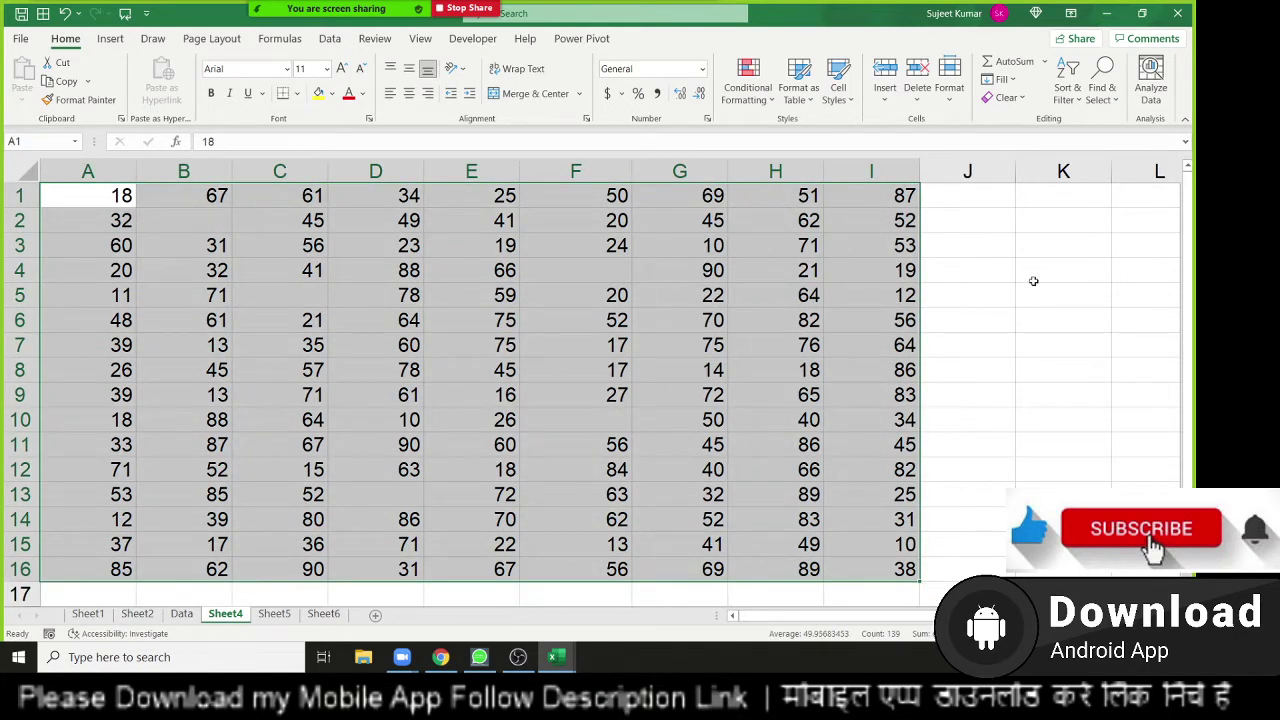
Use Go To Special with Blanks to select B2, C5, F4, F10 and D13 together.
{"action": "left_click", "coordinate": [1100, 95]}
{"action": "left_click", "coordinate": [1108, 189]}
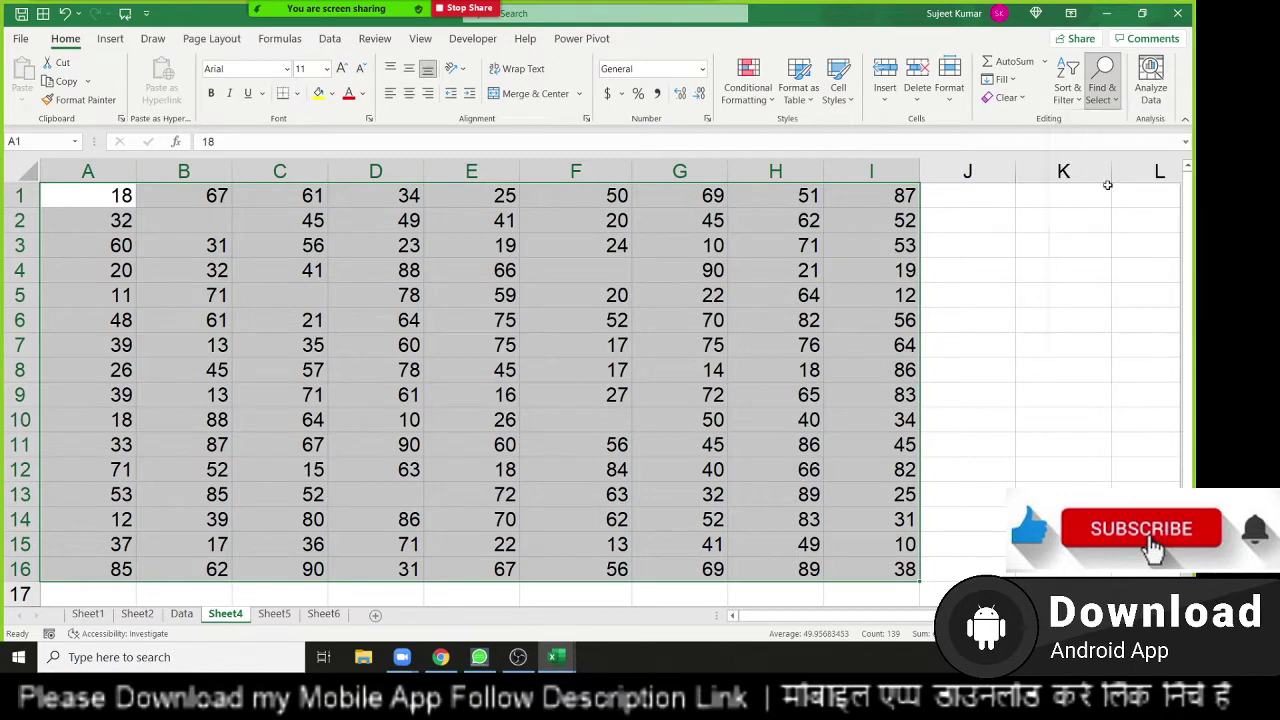
{"action": "left_click", "coordinate": [621, 418]}
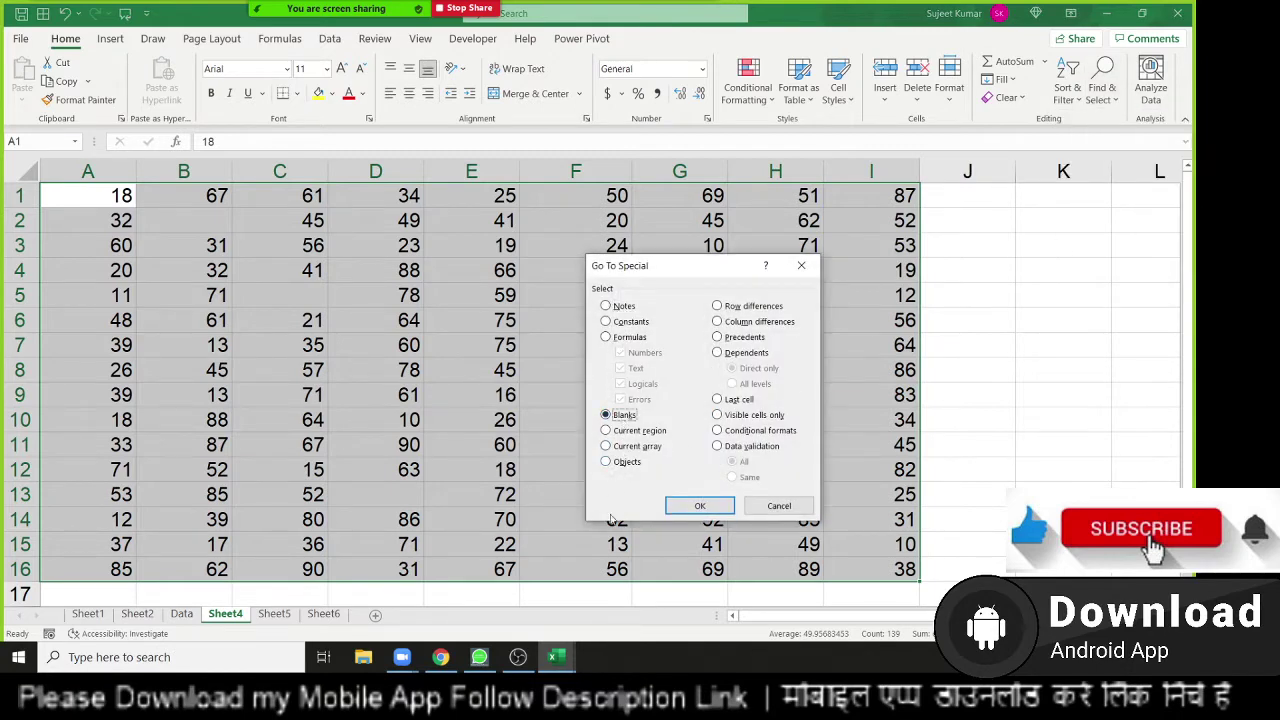
{"action": "left_click", "coordinate": [690, 510]}
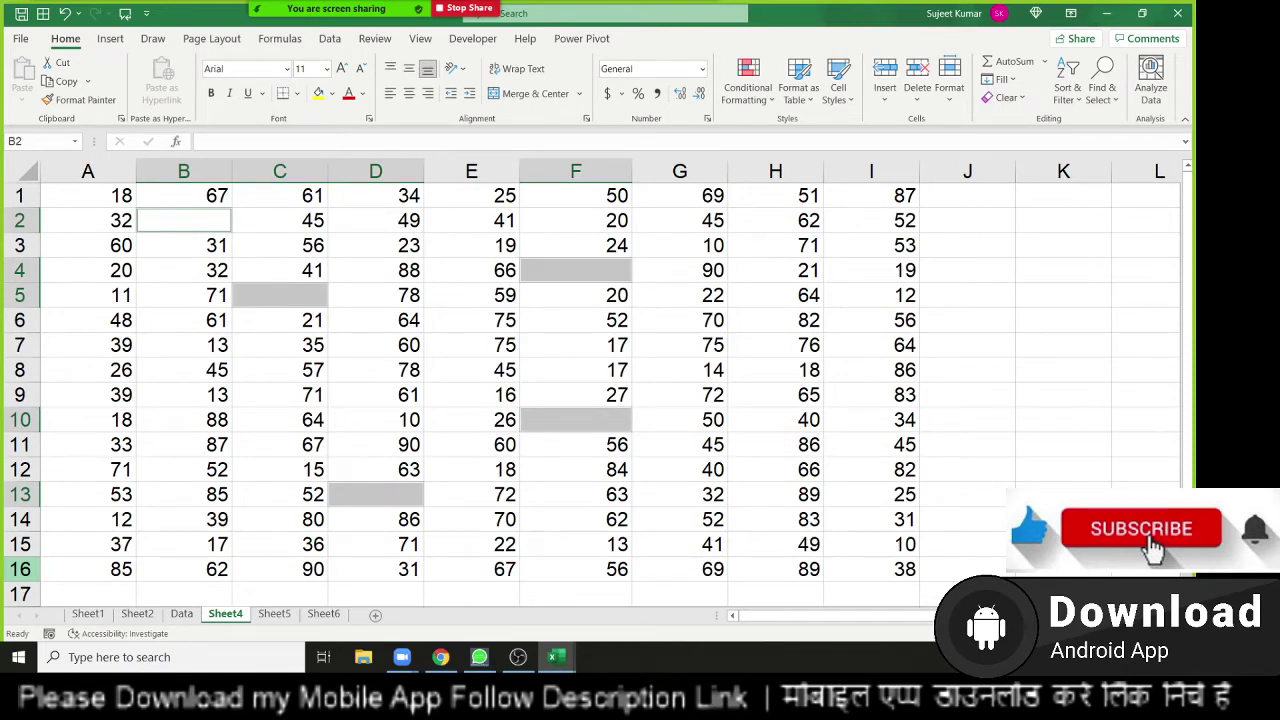
Enter 85 in B2, then use Ctrl+Enter with 85 to fill every selected blank.
{"action": "type", "text": "="}
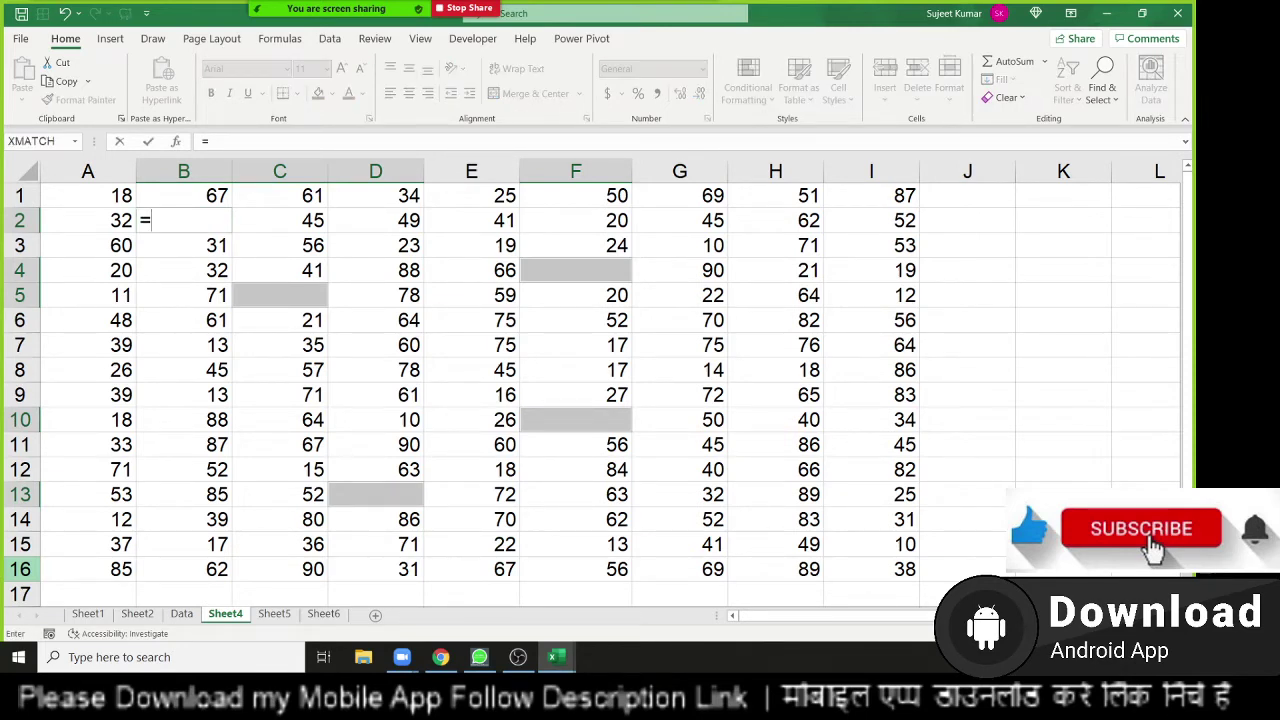
{"action": "type", "text": "522"}
{"action": "key", "text": "Escape"}
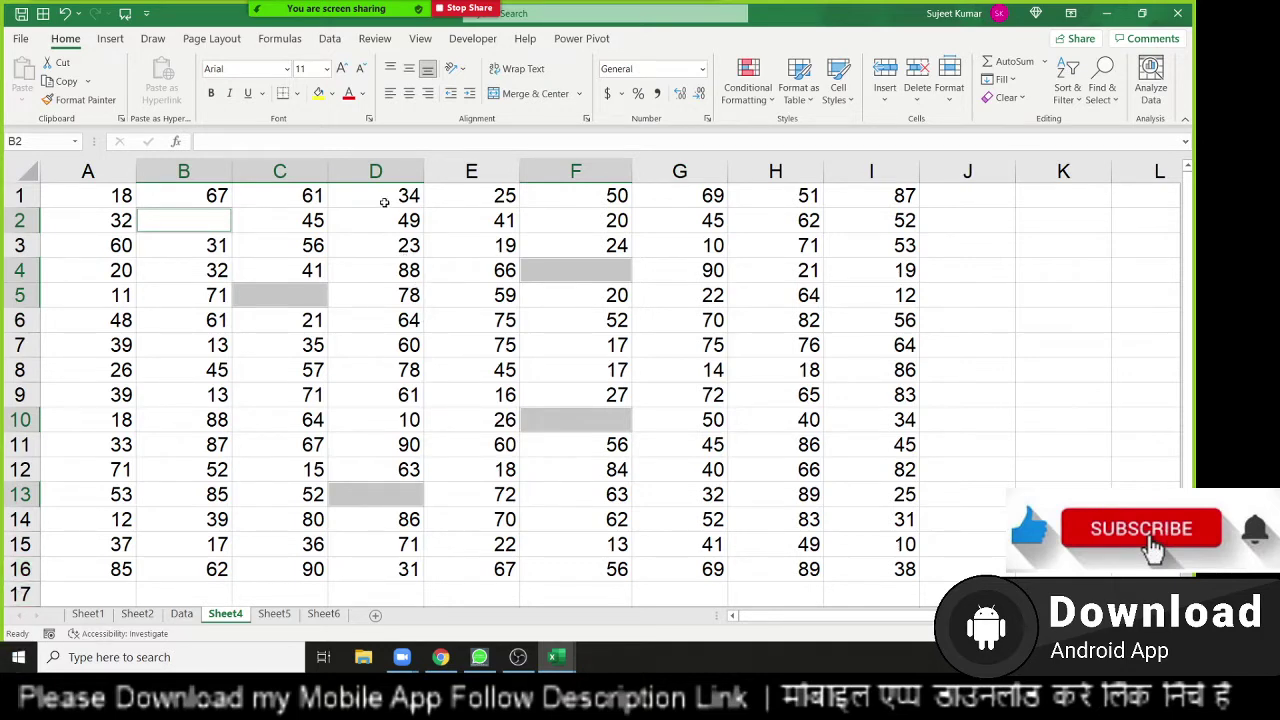
{"action": "type", "text": "85"}
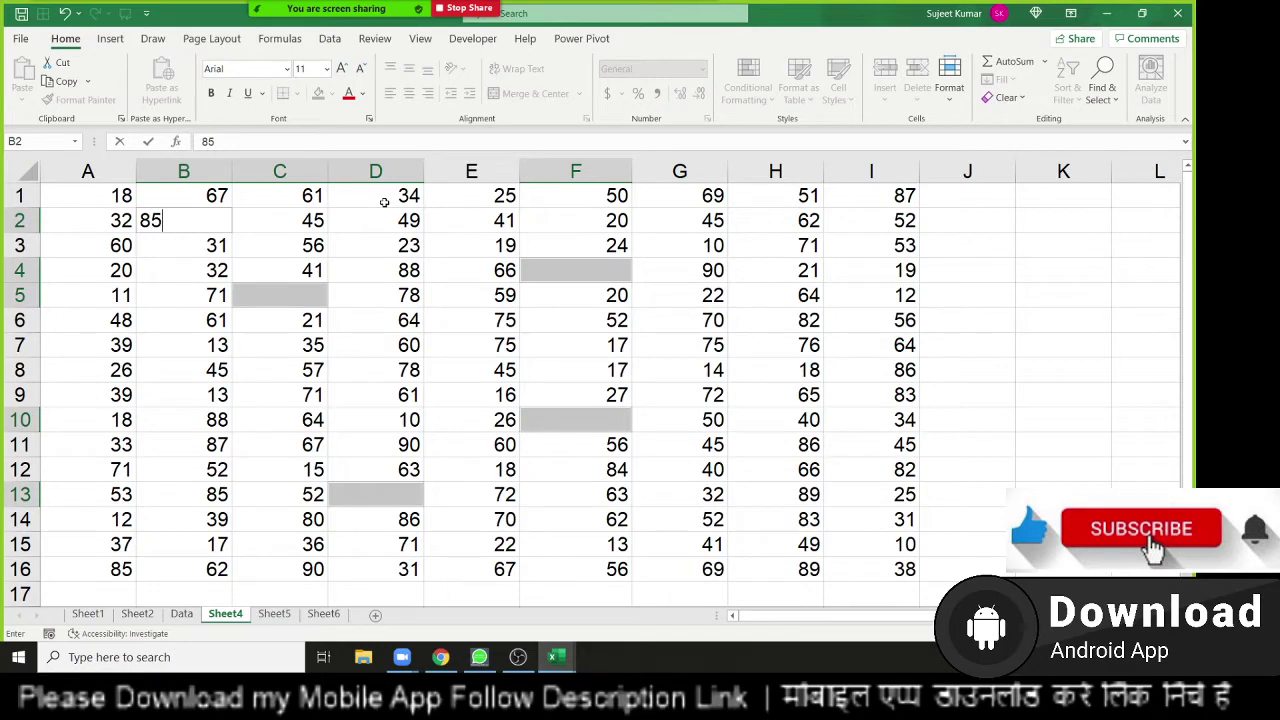
{"action": "key", "text": "Return"}
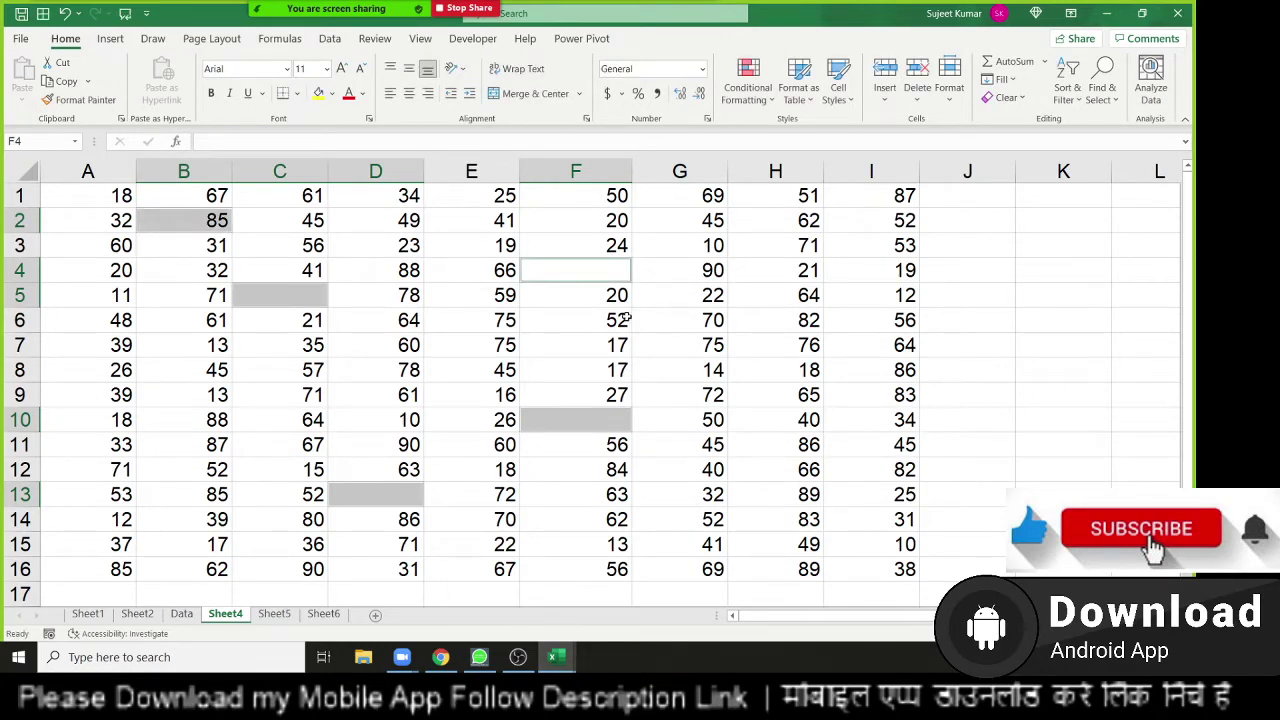
{"action": "type", "text": "85"}
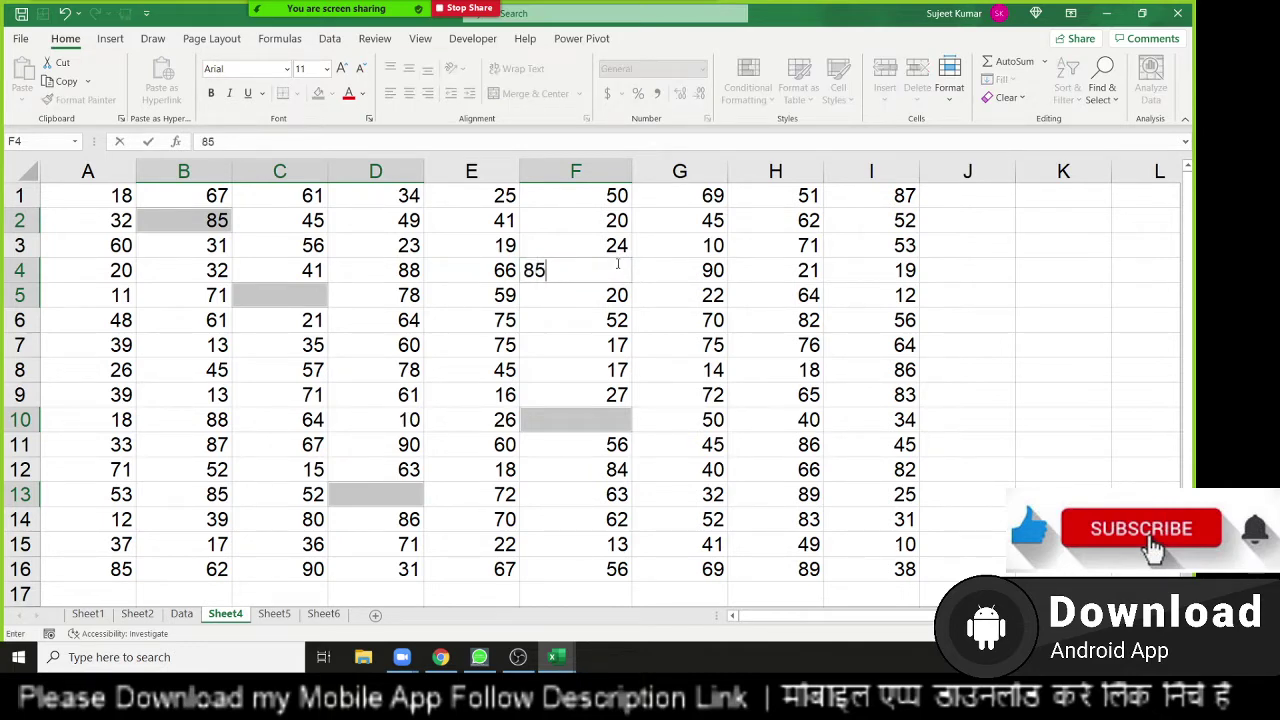
{"action": "key", "text": "ctrl+Return"}
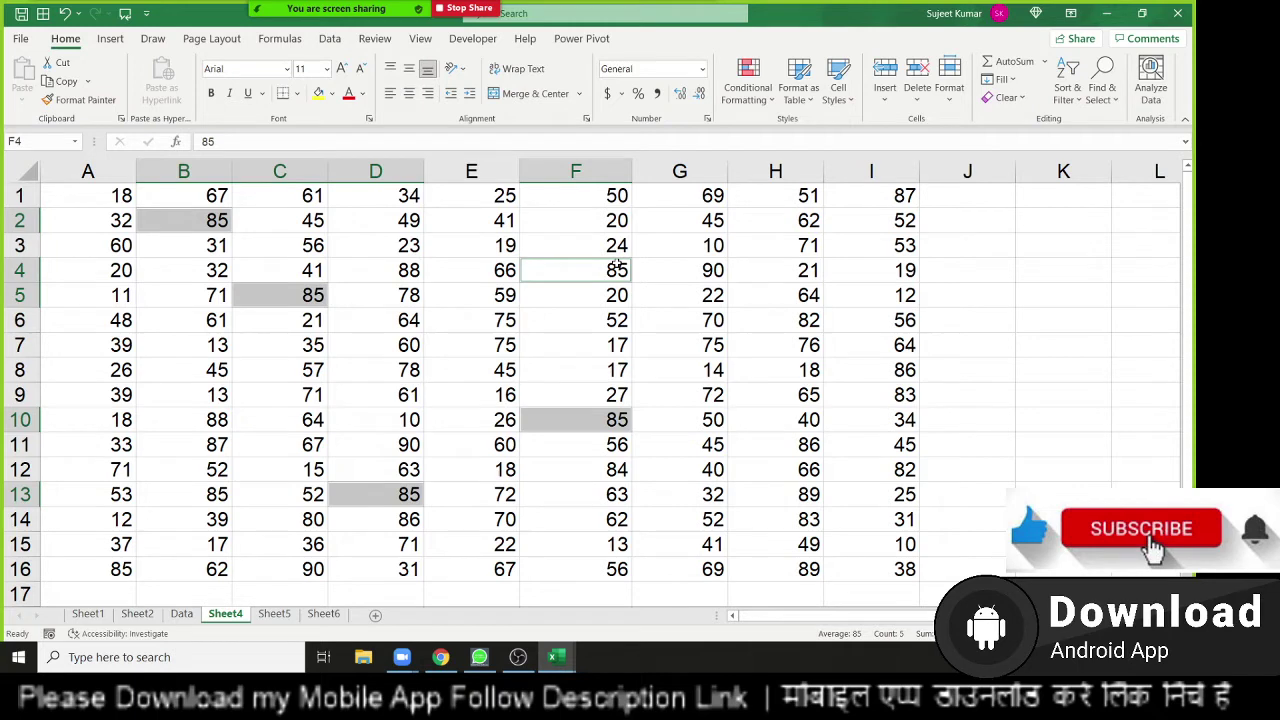
On Sheet5, scroll down and select the range D39:L53.
{"action": "left_click", "coordinate": [290, 615]}
{"action": "scroll", "coordinate": [310, 560], "scroll_direction": "down", "scroll_amount": 2}
{"action": "scroll", "coordinate": [310, 560], "scroll_direction": "down", "scroll_amount": 5}
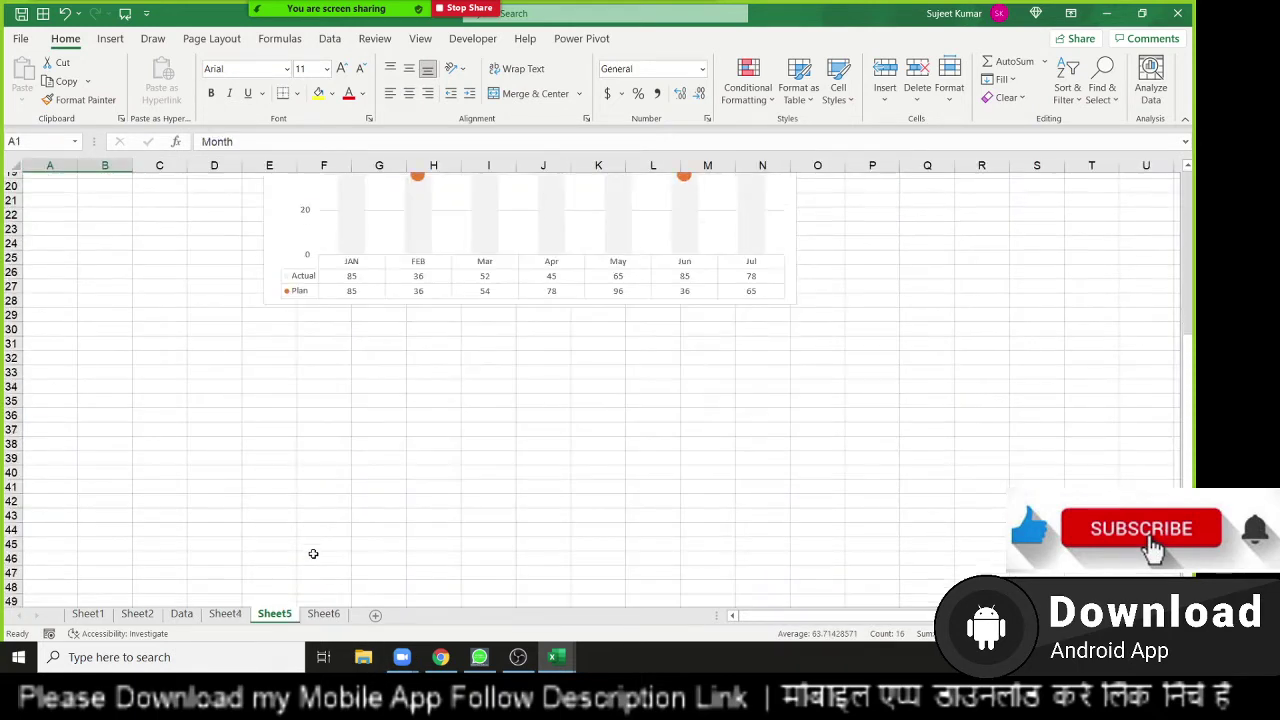
{"action": "scroll", "coordinate": [310, 560], "scroll_direction": "down", "scroll_amount": 4}
{"action": "left_click_drag", "start_coordinate": [218, 248], "coordinate": [653, 466]}
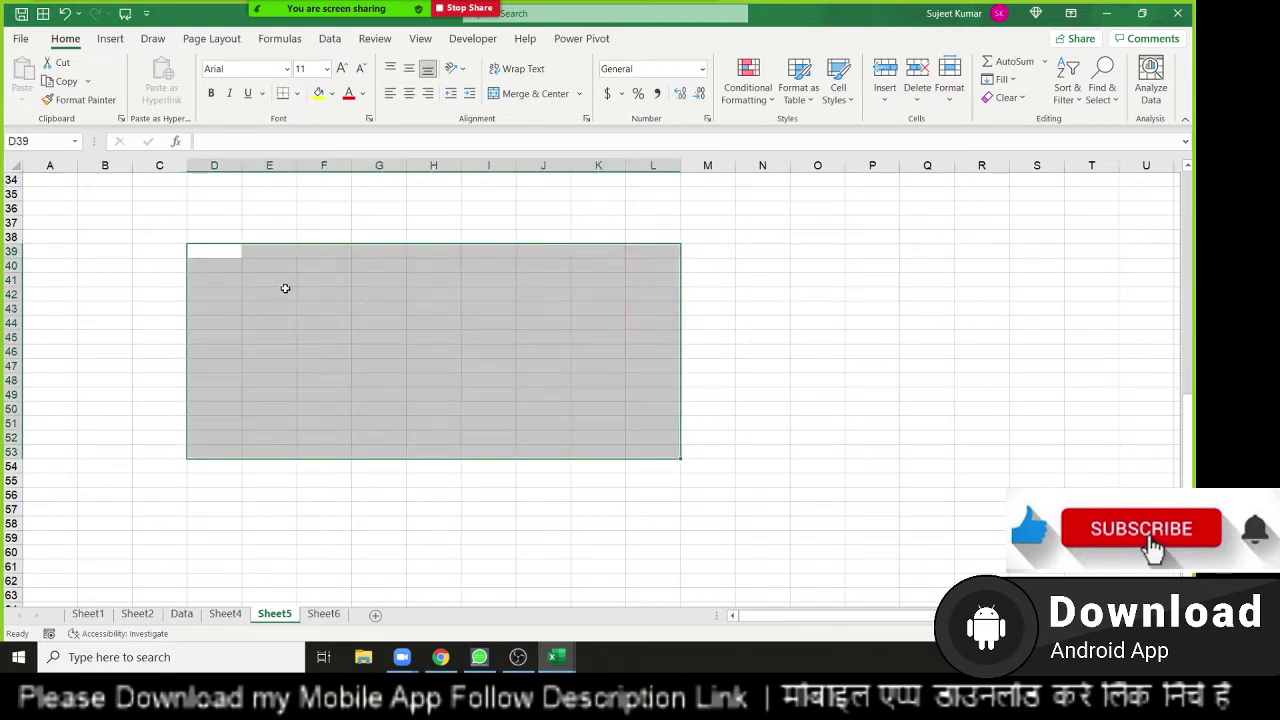
Enter 85, 96 and 36 in the first cells, then Ctrl+Enter 96 into all of D39:L53.
{"action": "type", "text": "85"}
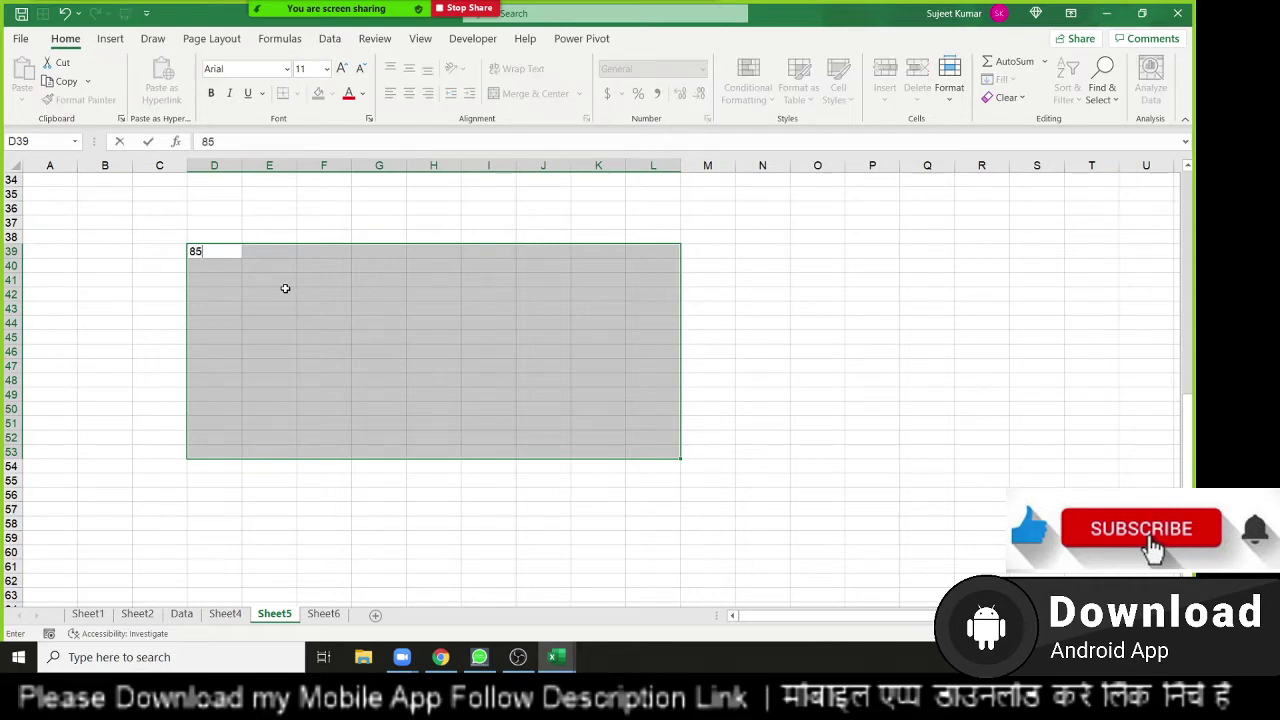
{"action": "key", "text": "Return"}
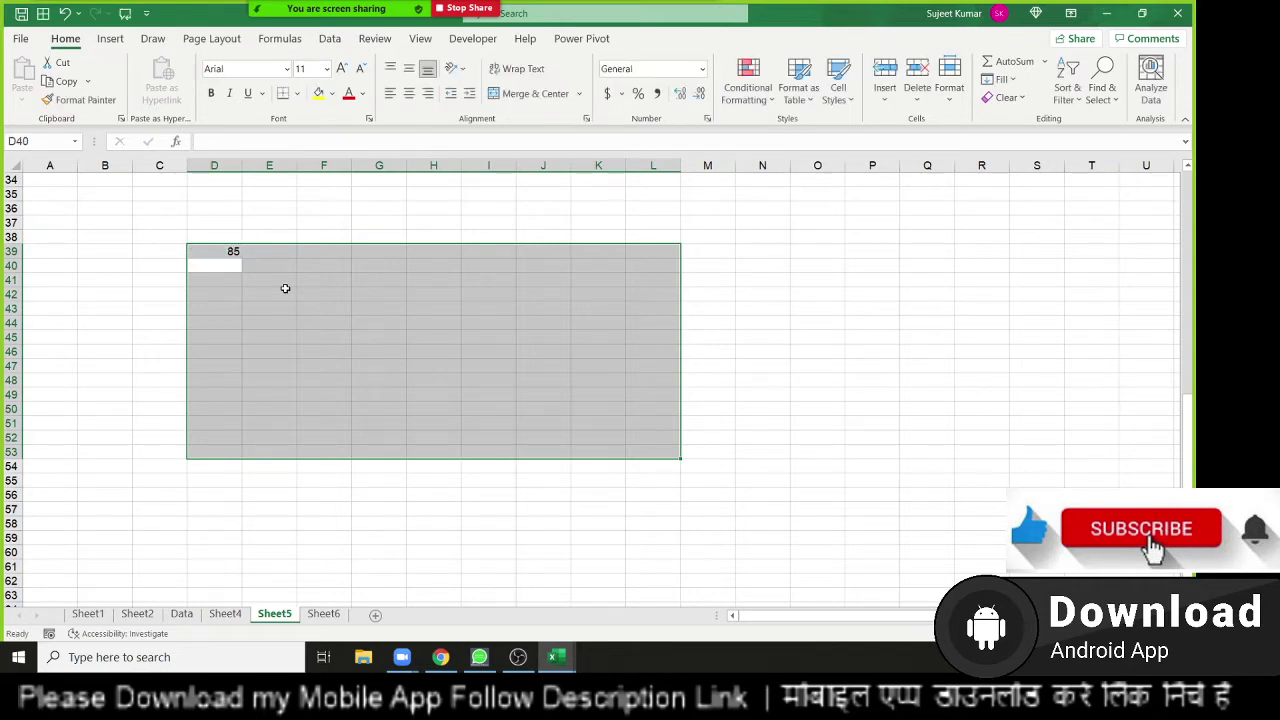
{"action": "type", "text": "96"}
{"action": "key", "text": "Return"}
{"action": "type", "text": "36"}
{"action": "key", "text": "Return"}
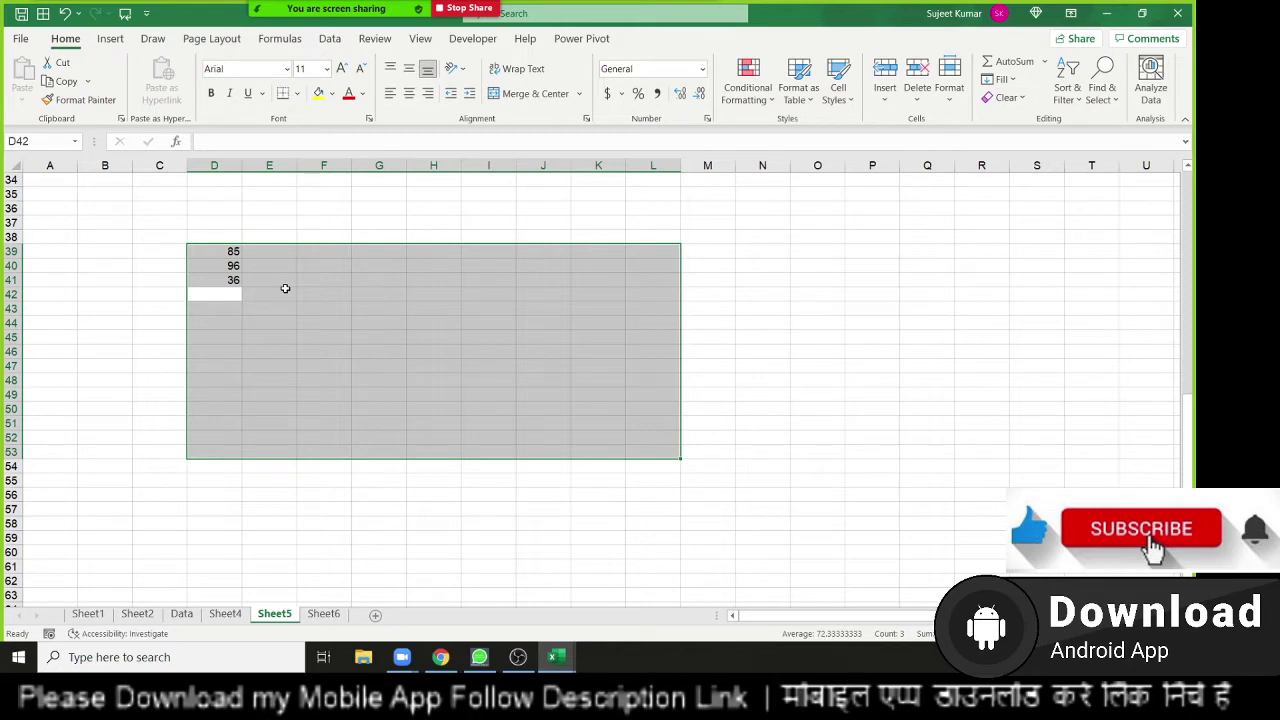
{"action": "type", "text": "96"}
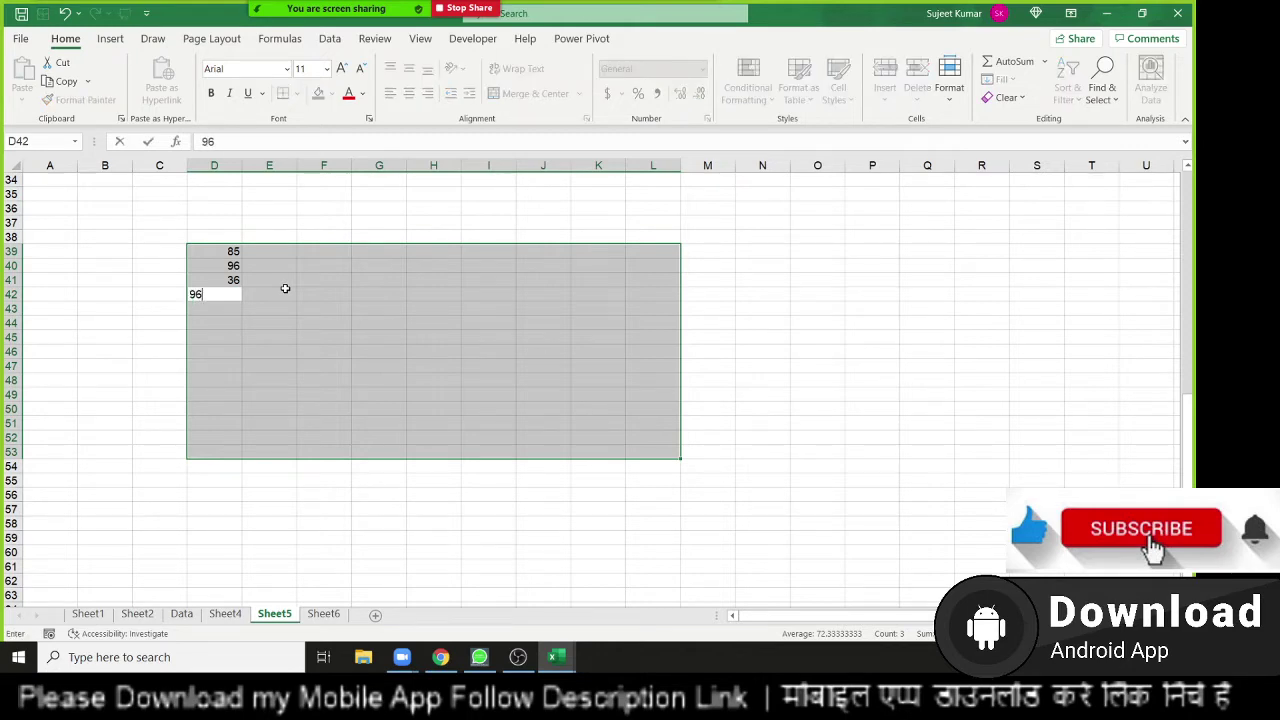
{"action": "key", "text": "ctrl+Return"}
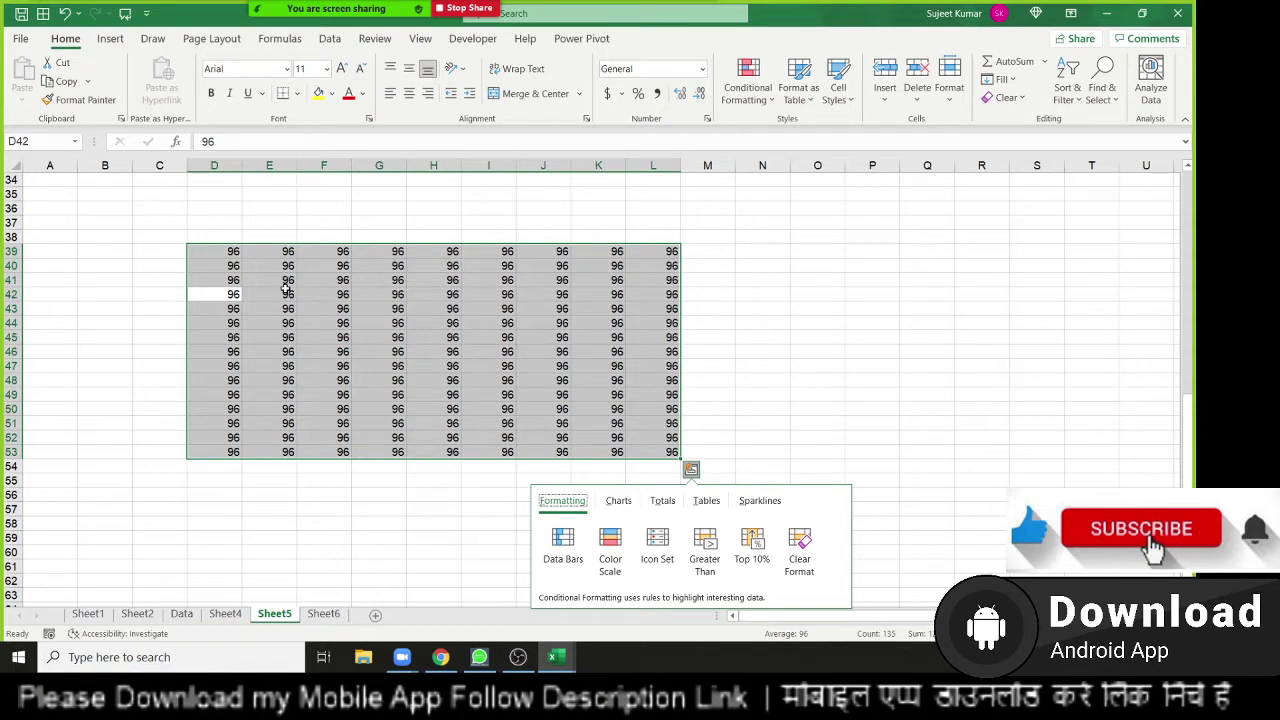
{"action": "key", "text": "Escape"}
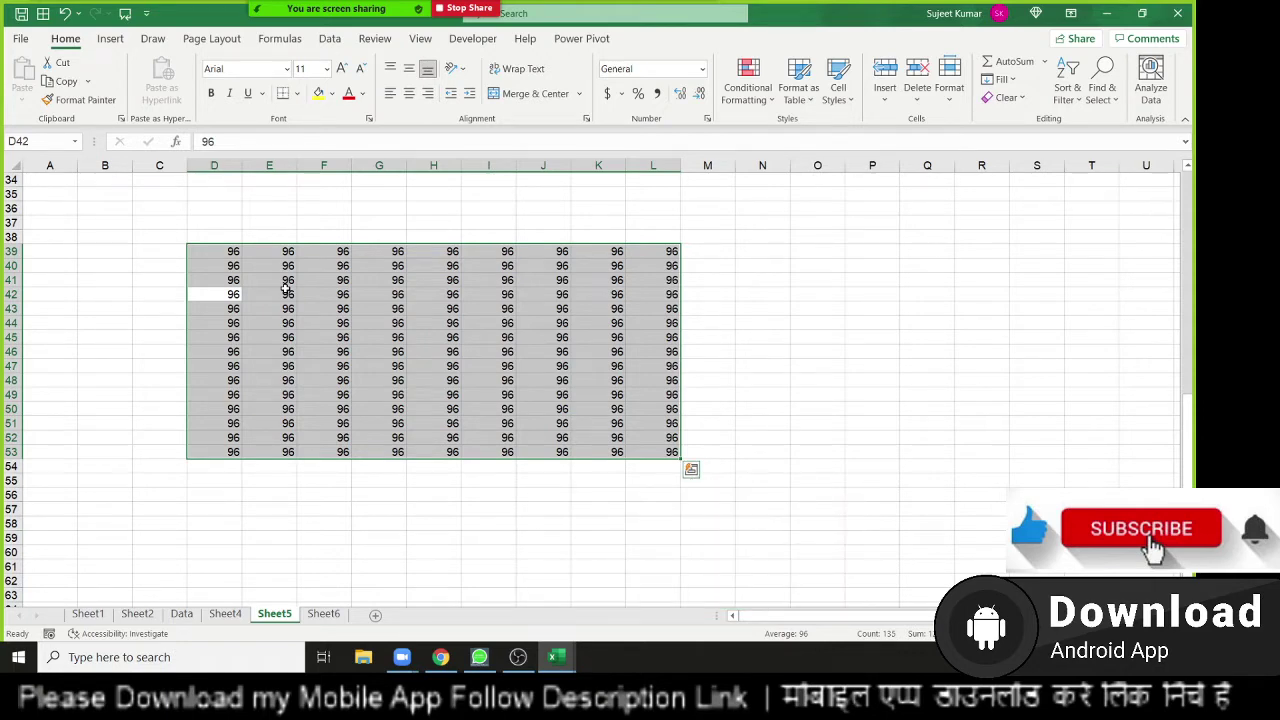
On Sheet4, enter the formula =E3+20 in E4.
{"action": "left_click", "coordinate": [234, 615]}
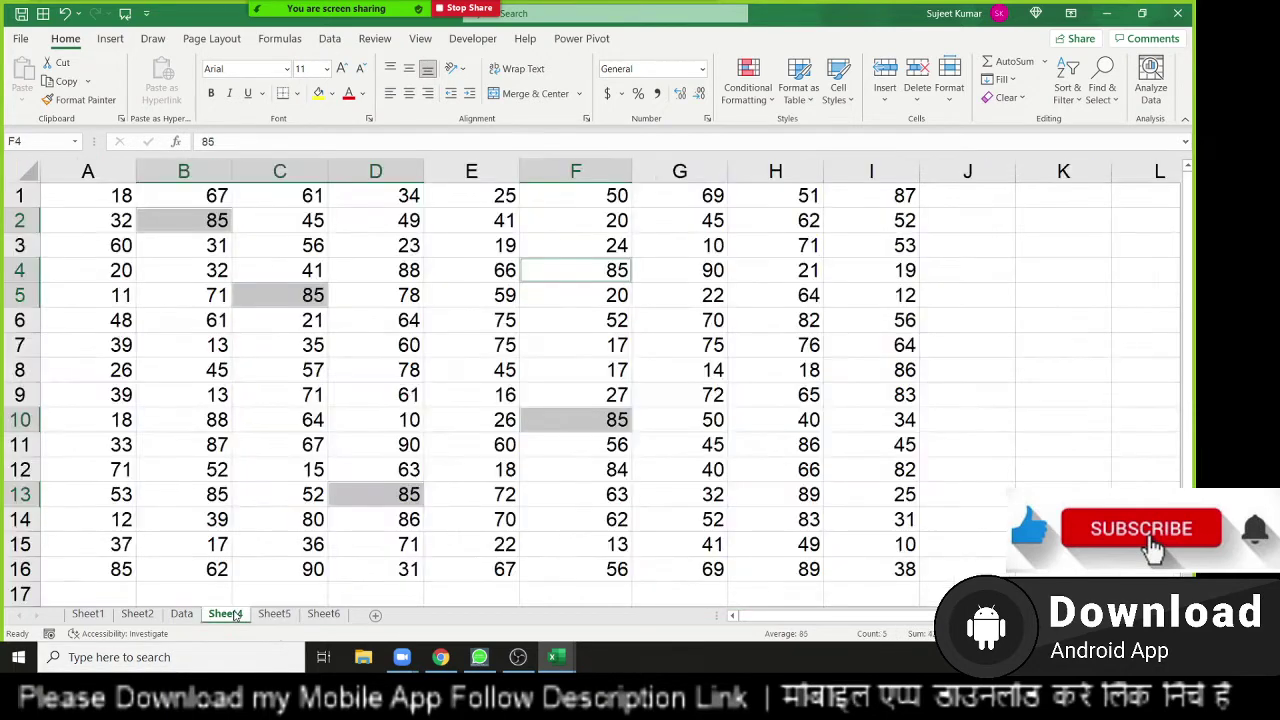
{"action": "left_click", "coordinate": [459, 278]}
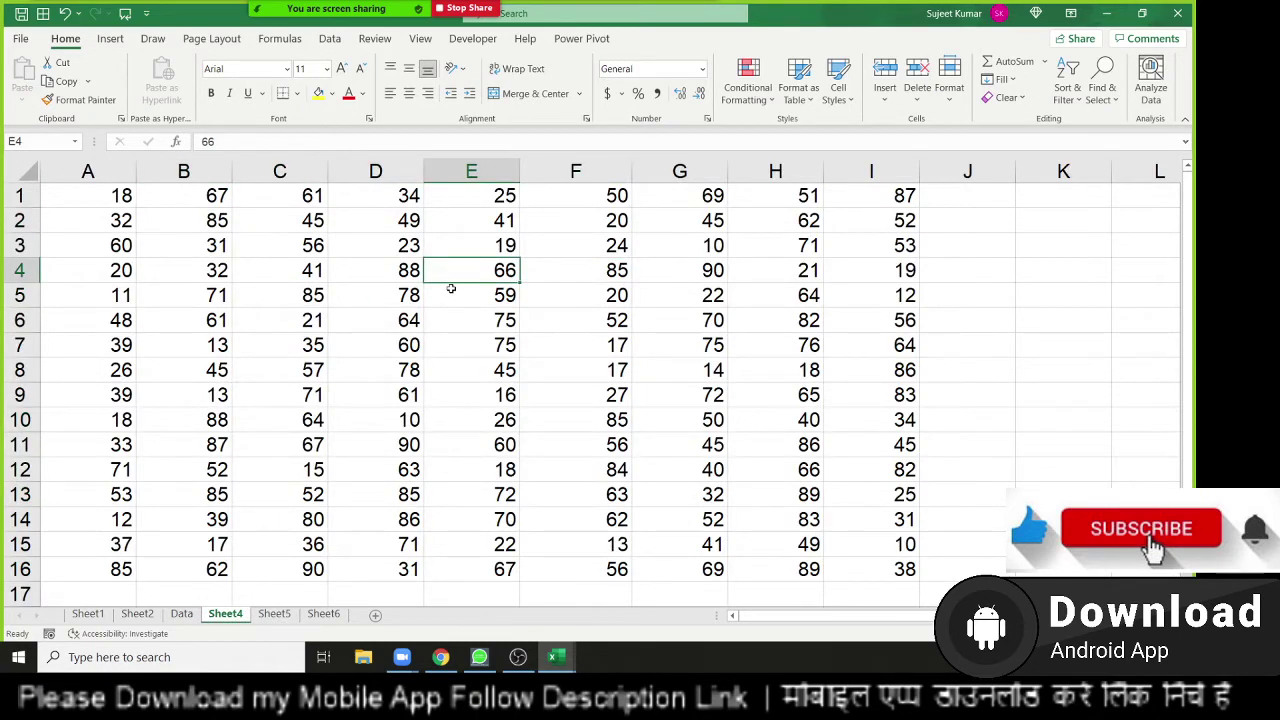
{"action": "type", "text": "="}
{"action": "key", "text": "Up"}
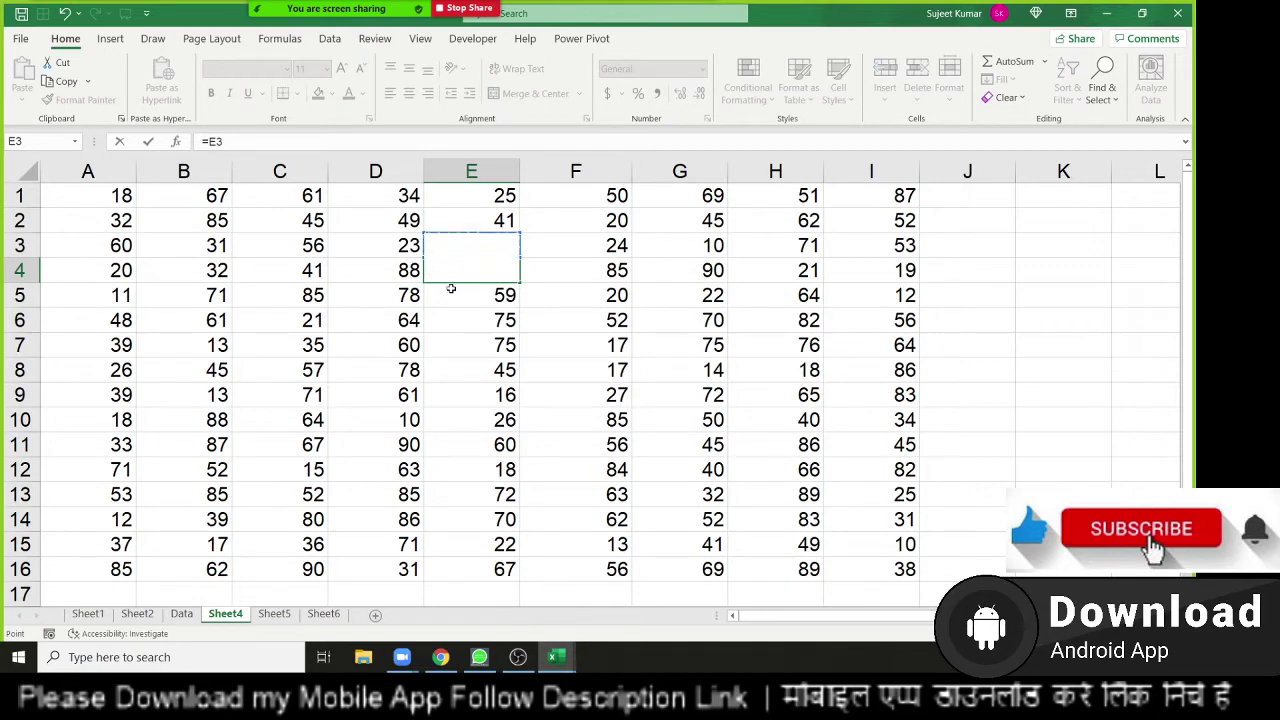
{"action": "type", "text": "+20"}
{"action": "left_click", "coordinate": [524, 397]}
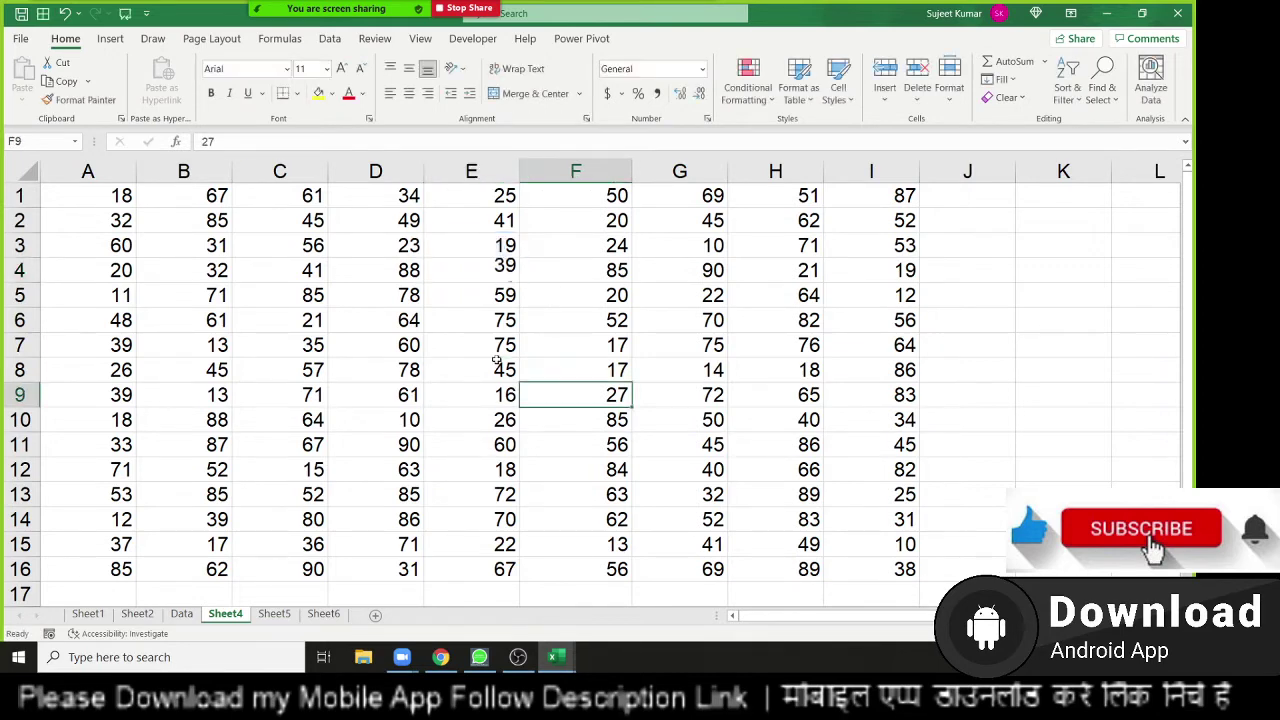
Copy the E4 formula and paste it into B9, E12, G7 and H3.
{"action": "left_click", "coordinate": [484, 270]}
{"action": "key", "text": "ctrl+c"}
{"action": "left_click", "coordinate": [215, 395]}
{"action": "key", "text": "ctrl+v"}
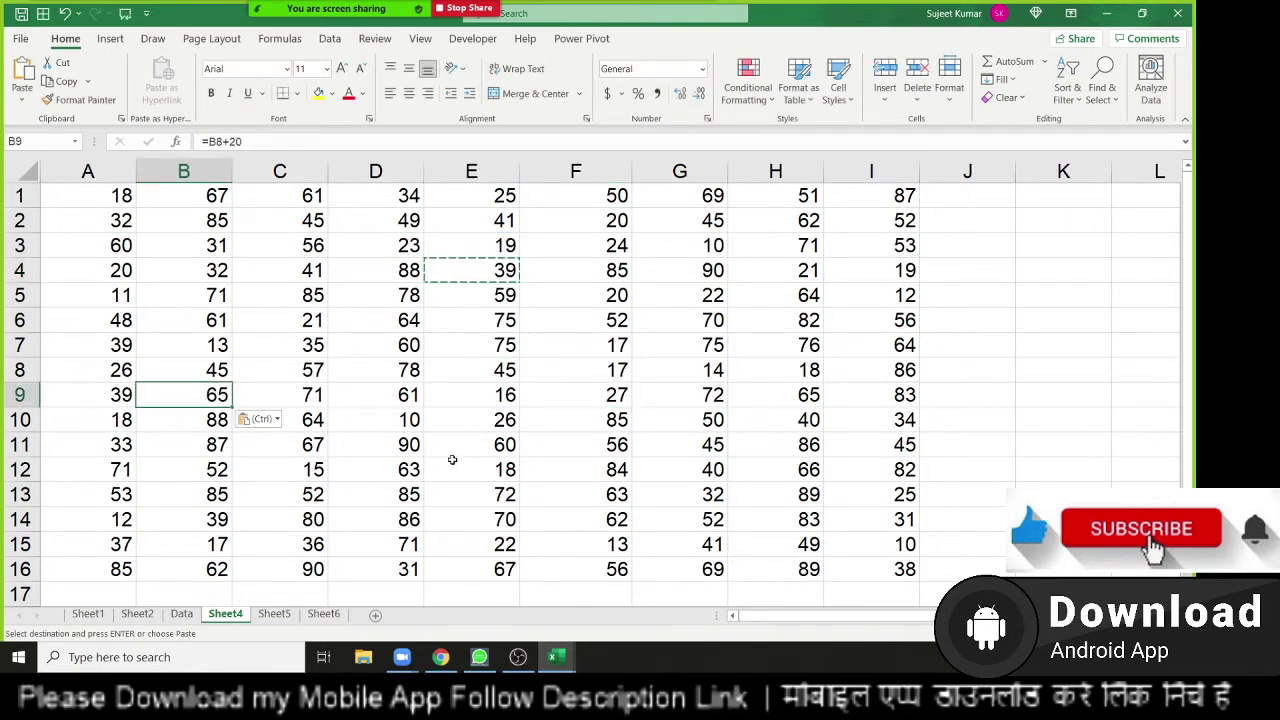
{"action": "left_click", "coordinate": [470, 465]}
{"action": "key", "text": "ctrl+v"}
{"action": "left_click", "coordinate": [664, 343]}
{"action": "key", "text": "ctrl+v"}
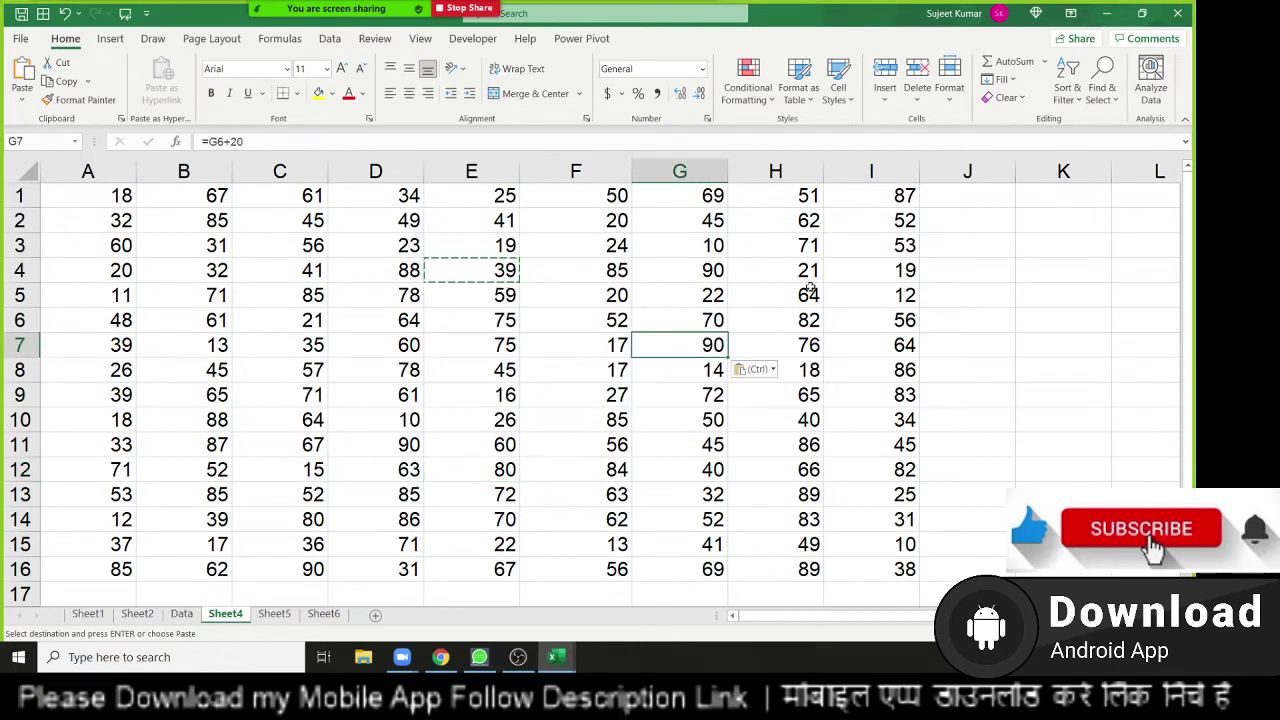
{"action": "left_click", "coordinate": [808, 245]}
{"action": "key", "text": "ctrl+v"}
{"action": "key", "text": "Escape"}
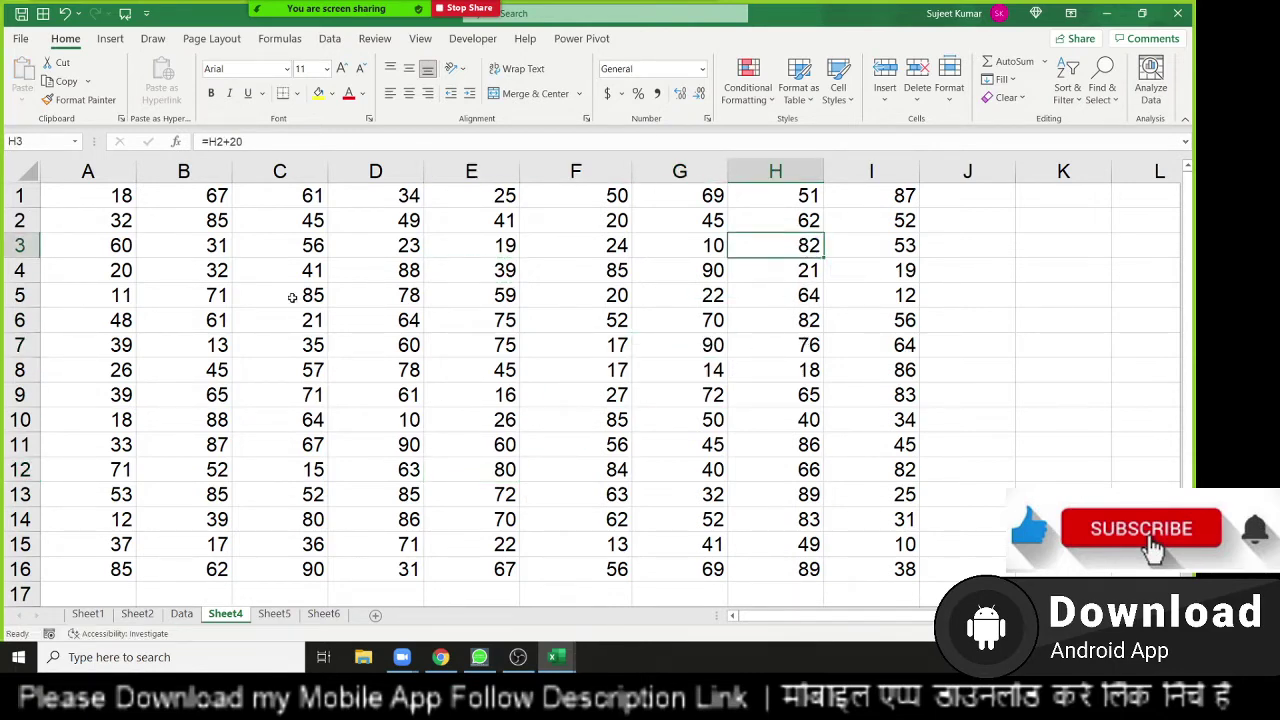
Inspect the plain values in column D and the formula in E4.
{"action": "left_click", "coordinate": [397, 272]}
{"action": "left_click", "coordinate": [395, 292]}
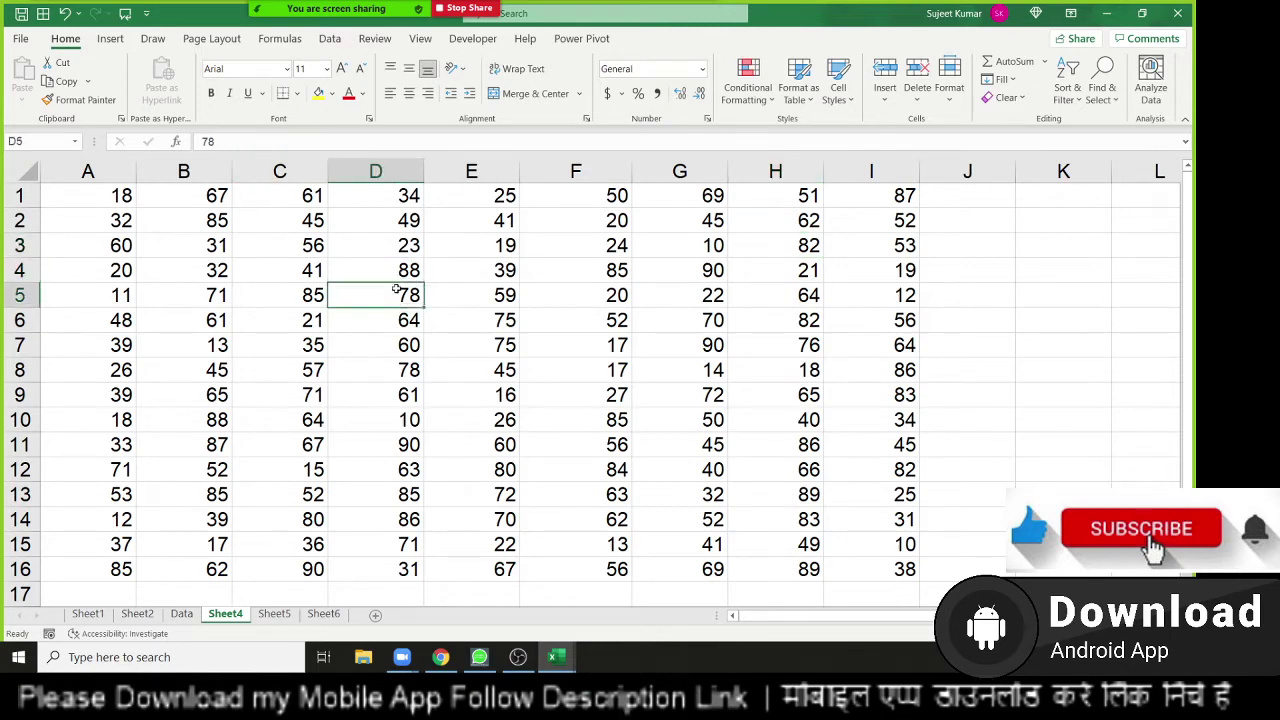
{"action": "left_click", "coordinate": [409, 254]}
{"action": "left_click", "coordinate": [497, 265]}
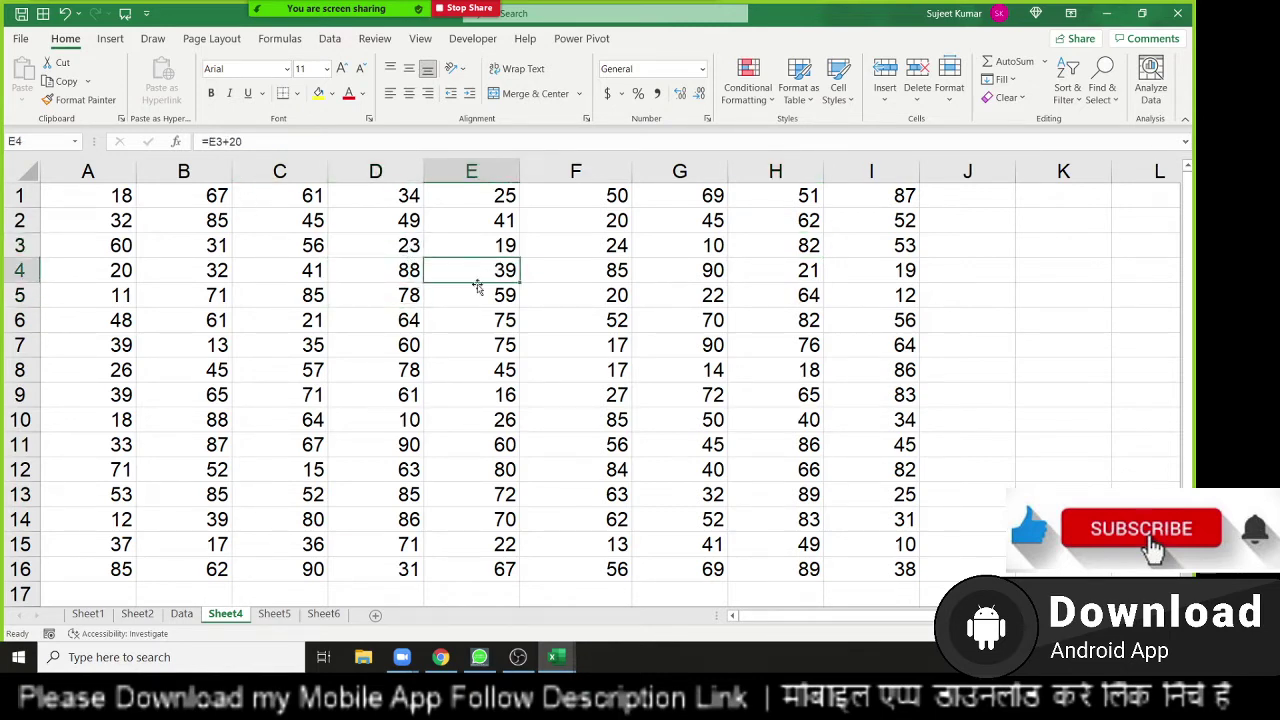
{"action": "left_click", "coordinate": [478, 290]}
{"action": "left_click", "coordinate": [497, 270]}
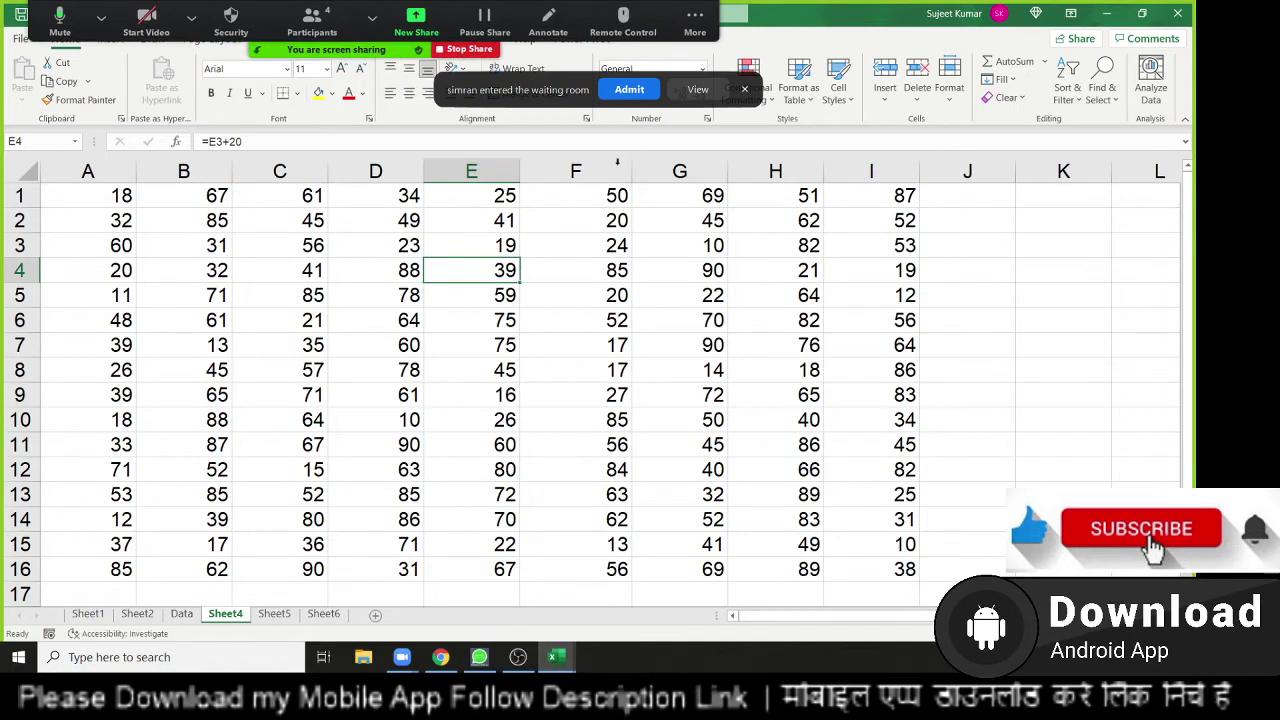
Select B9, E4, E12, G7 and H3 via Go To Special Formulas and fill them yellow.
{"action": "left_click", "coordinate": [365, 283]}
{"action": "left_click", "coordinate": [1104, 105]}
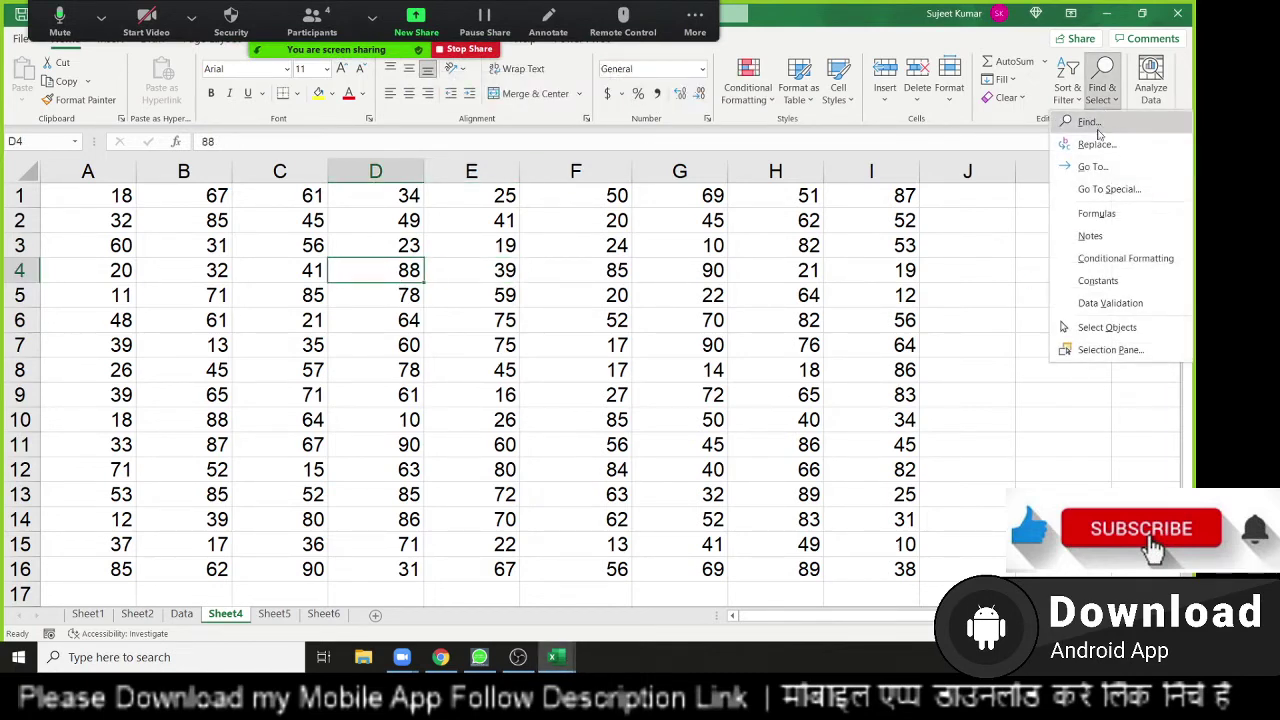
{"action": "left_click", "coordinate": [1091, 194]}
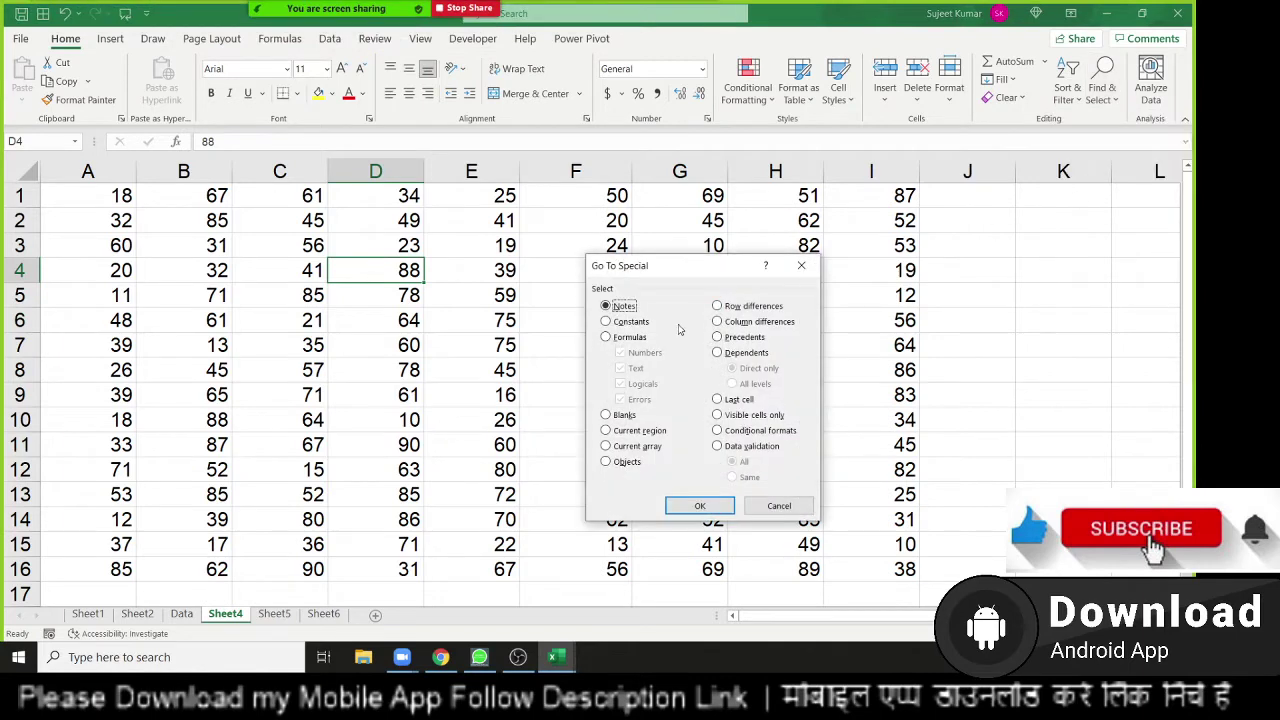
{"action": "left_click_drag", "start_coordinate": [663, 269], "coordinate": [500, 212]}
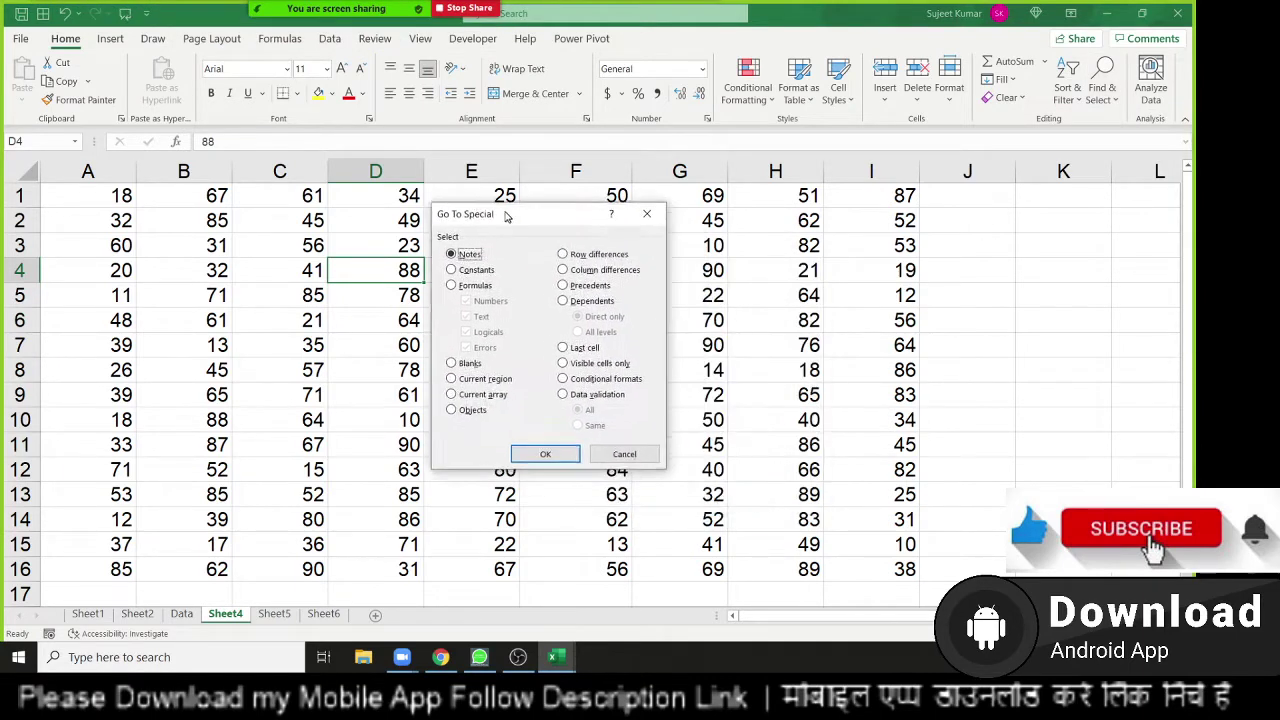
{"action": "left_click", "coordinate": [468, 281]}
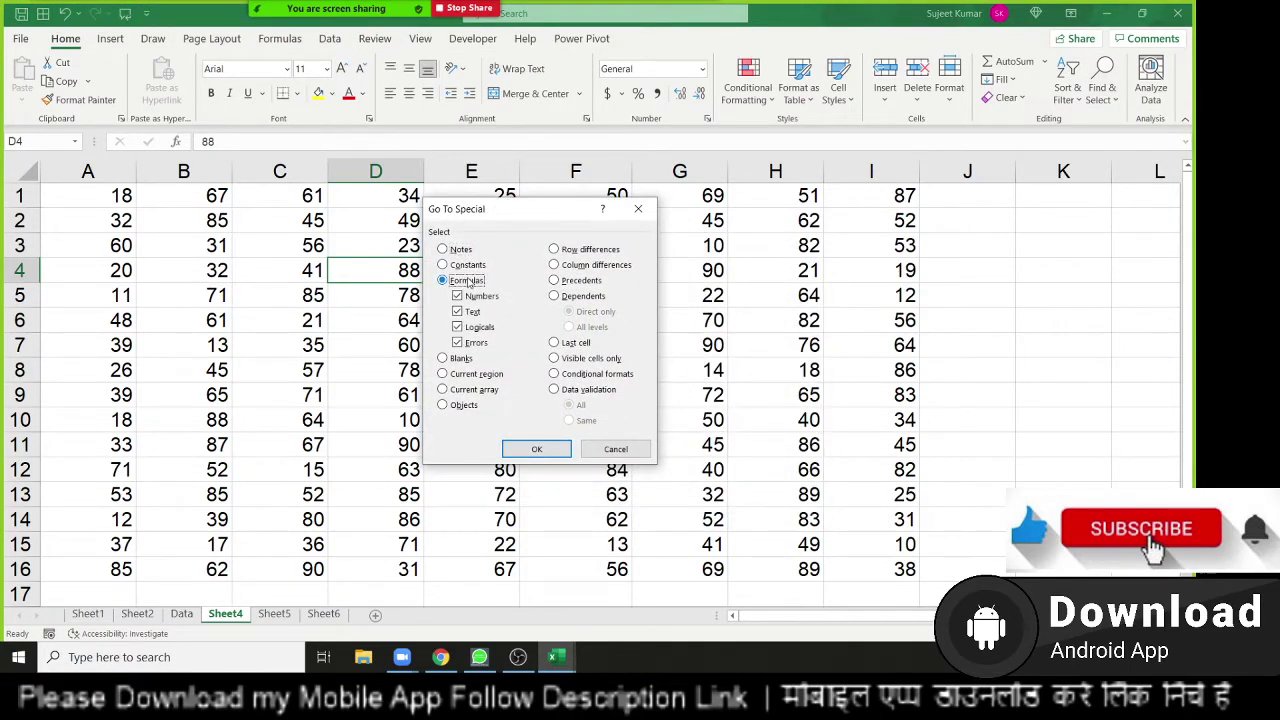
{"action": "left_click", "coordinate": [545, 451]}
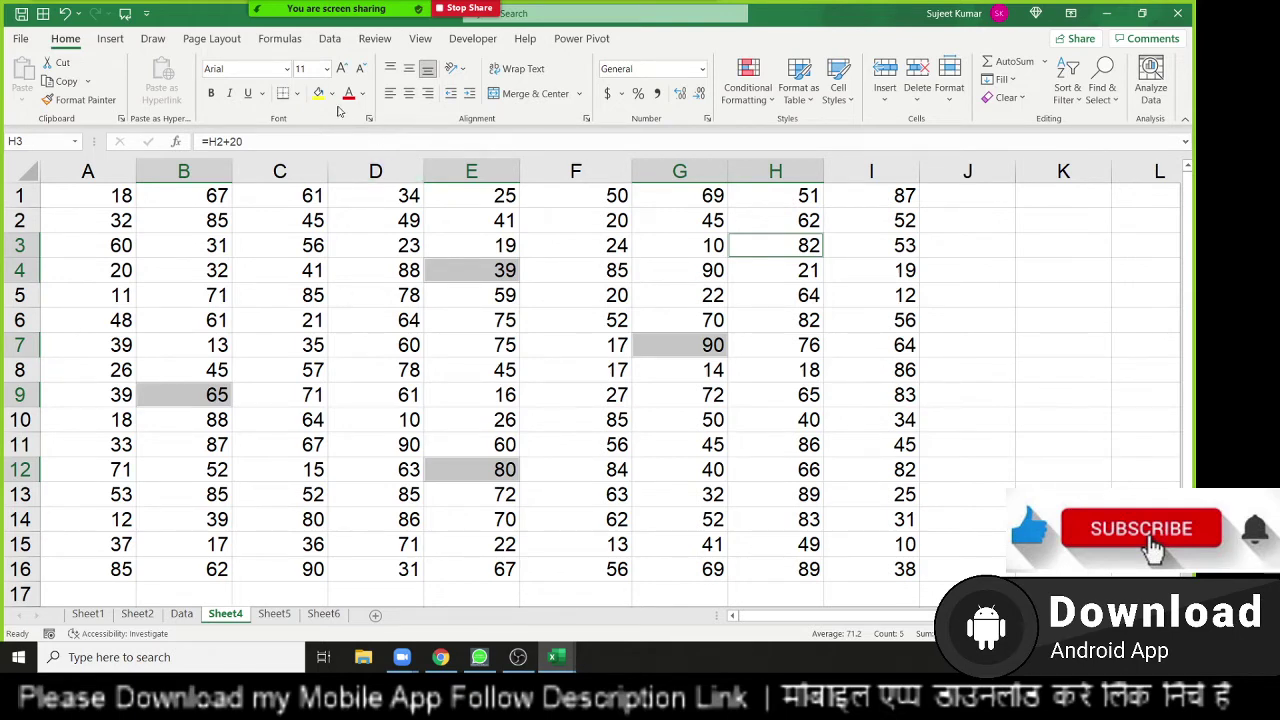
{"action": "left_click", "coordinate": [318, 93]}
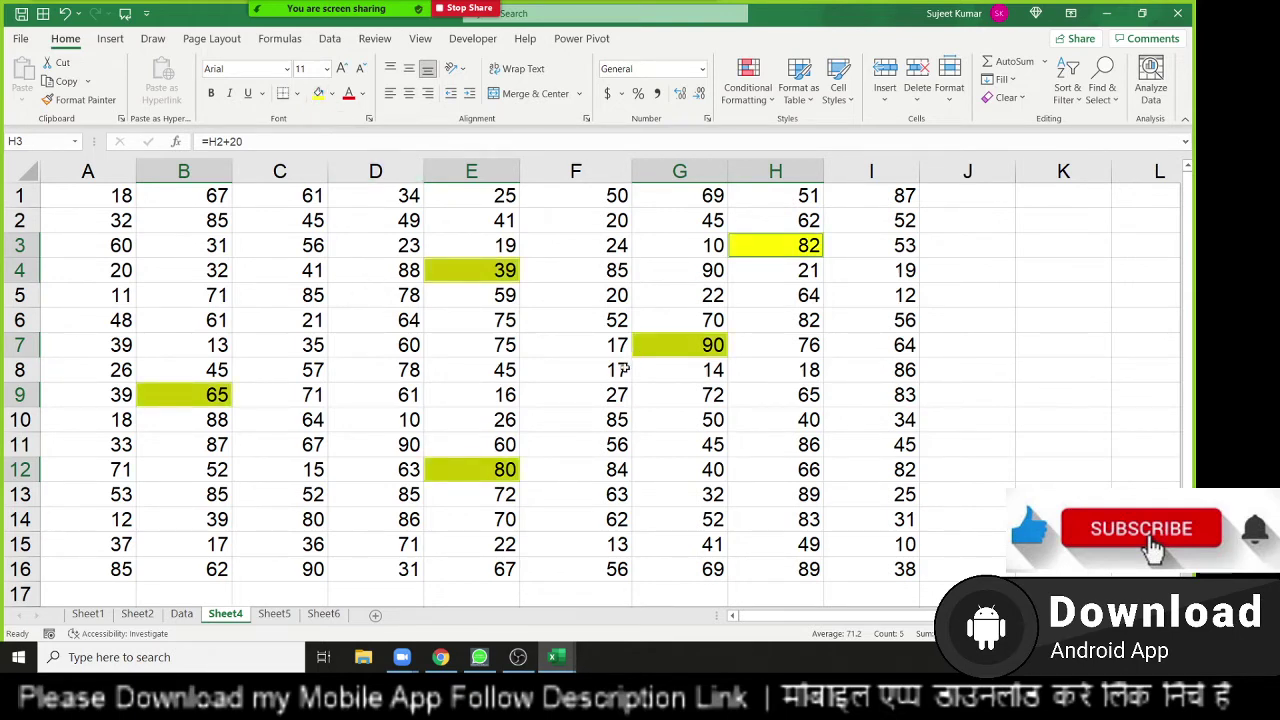
{"action": "left_click", "coordinate": [596, 393]}
Enter =0/0 in F9 and =true in C6.
{"action": "type", "text": "="}
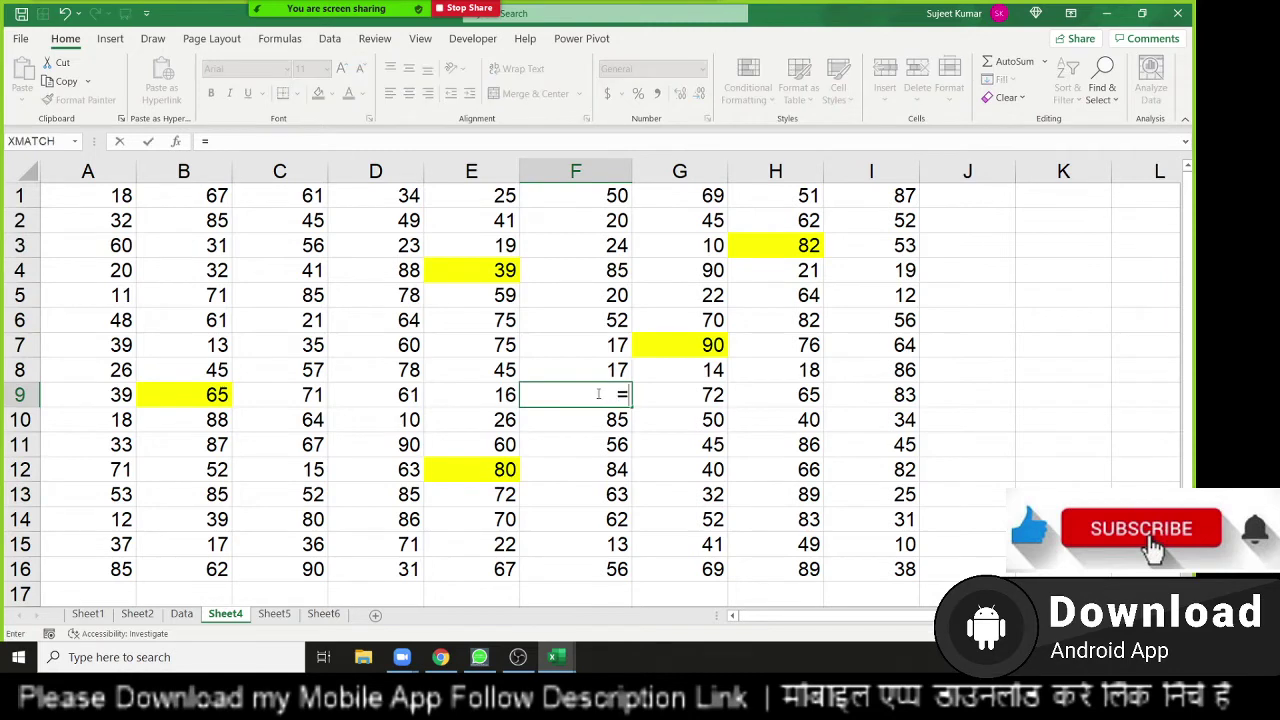
{"action": "type", "text": "0/0"}
{"action": "key", "text": "Return"}
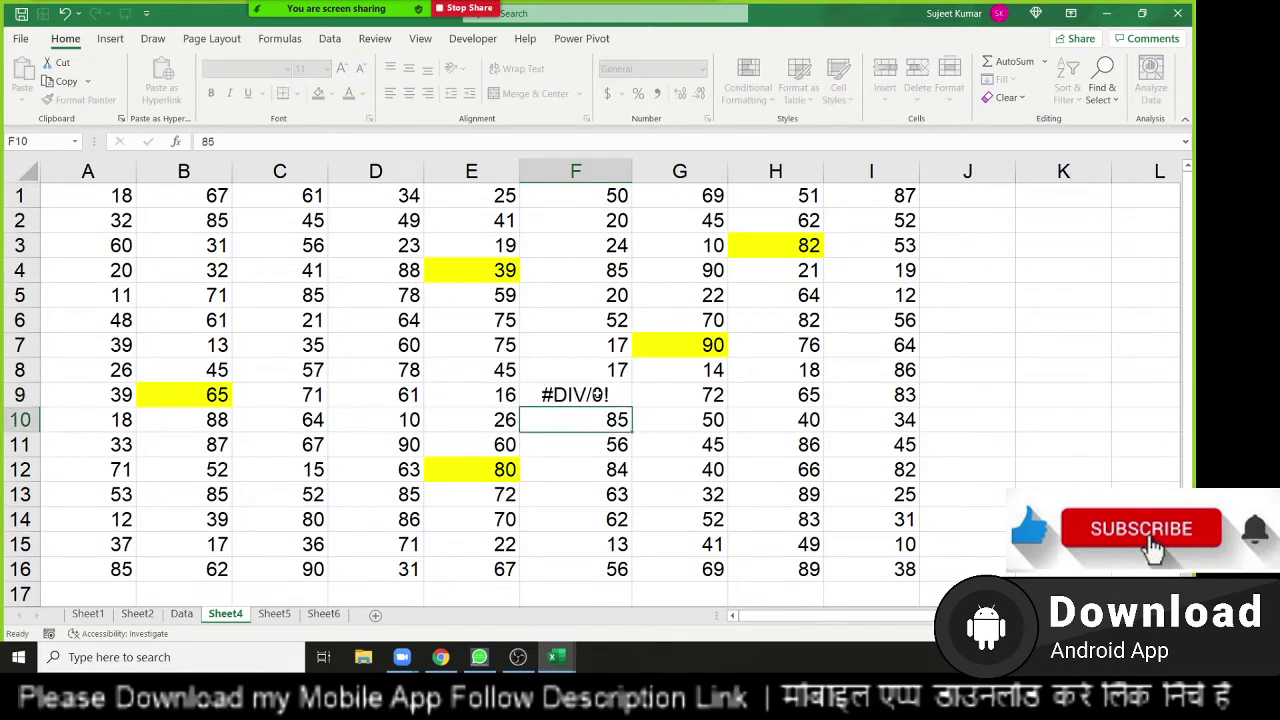
{"action": "left_click", "coordinate": [268, 313]}
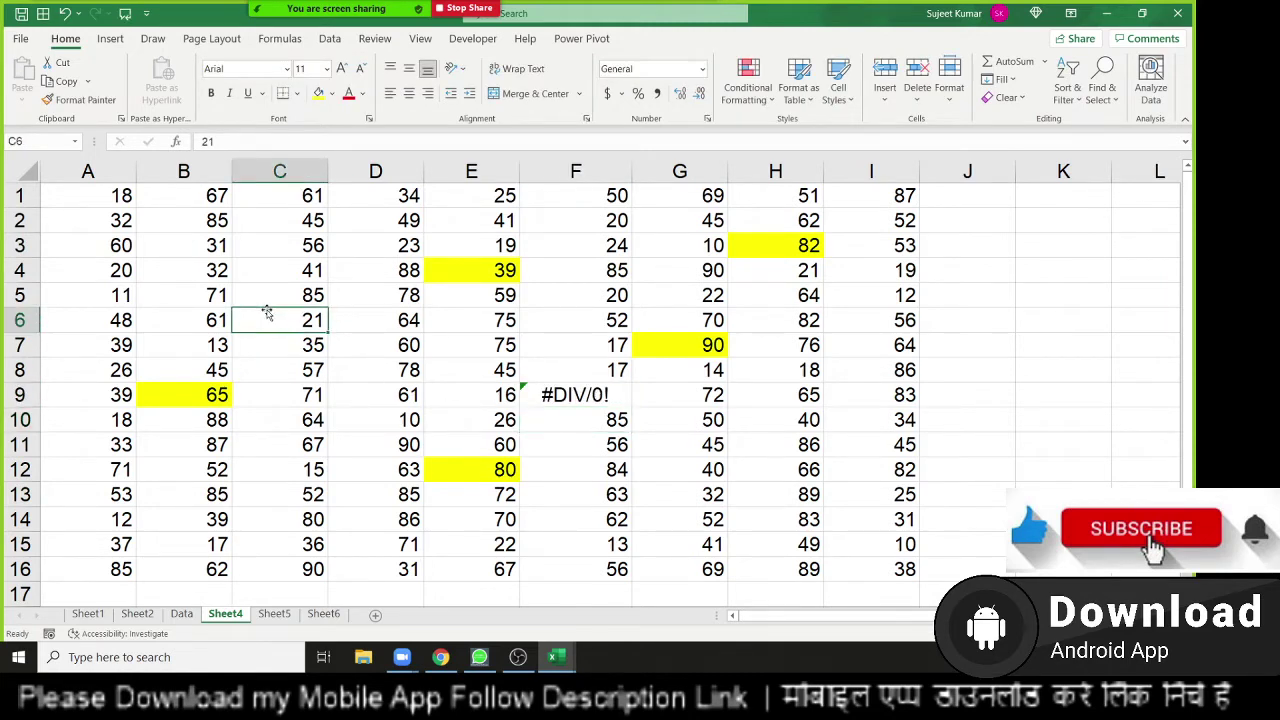
{"action": "type", "text": "=true"}
{"action": "key", "text": "Return"}
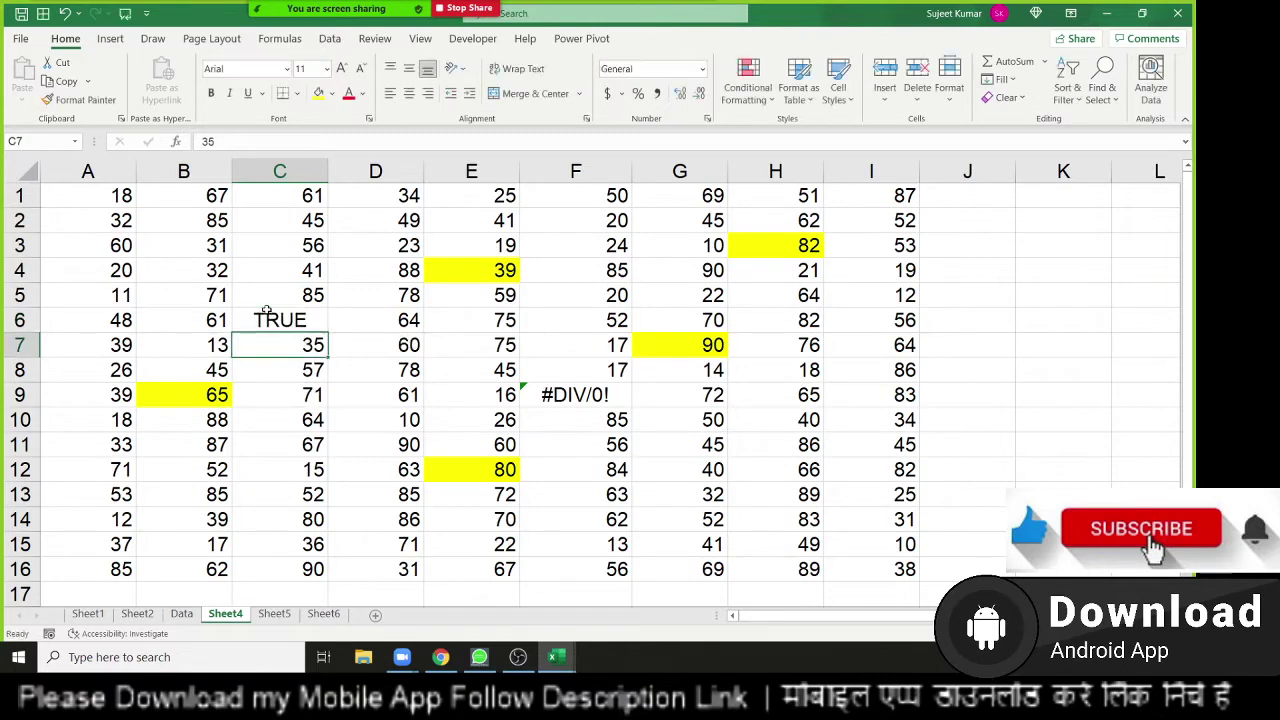
{"action": "left_click", "coordinate": [446, 341]}
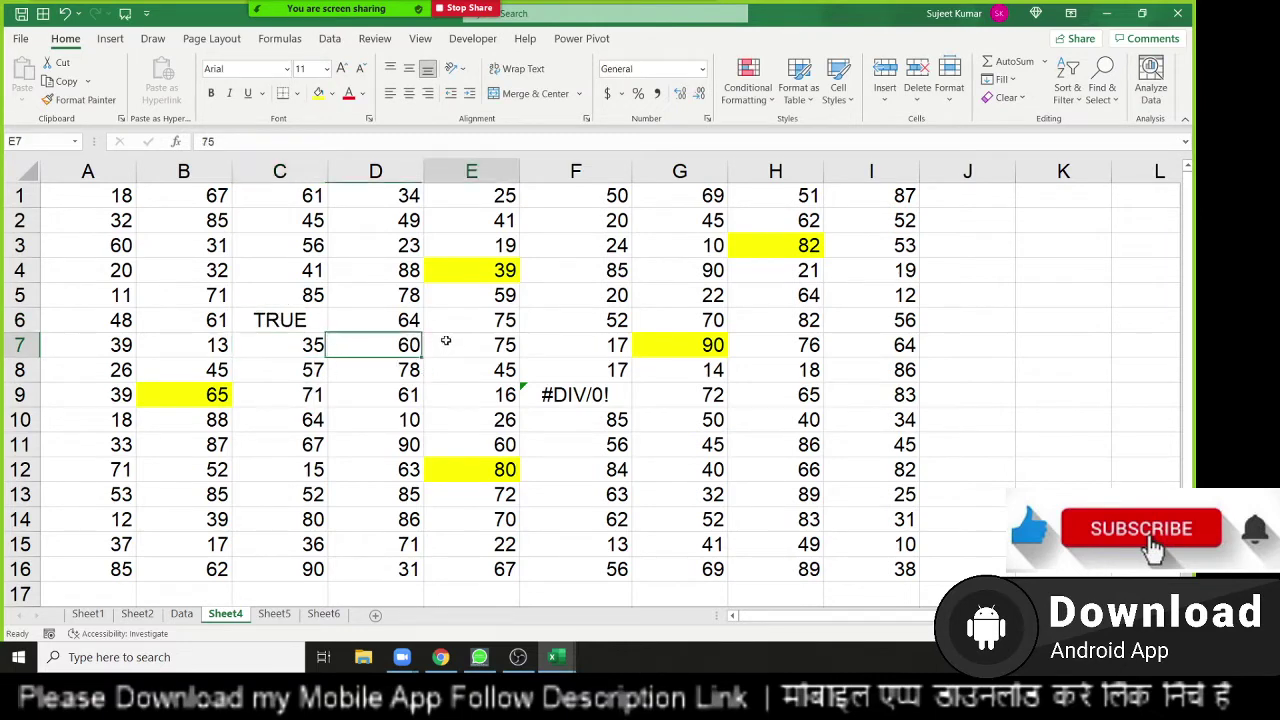
{"action": "left_click", "coordinate": [1104, 92]}
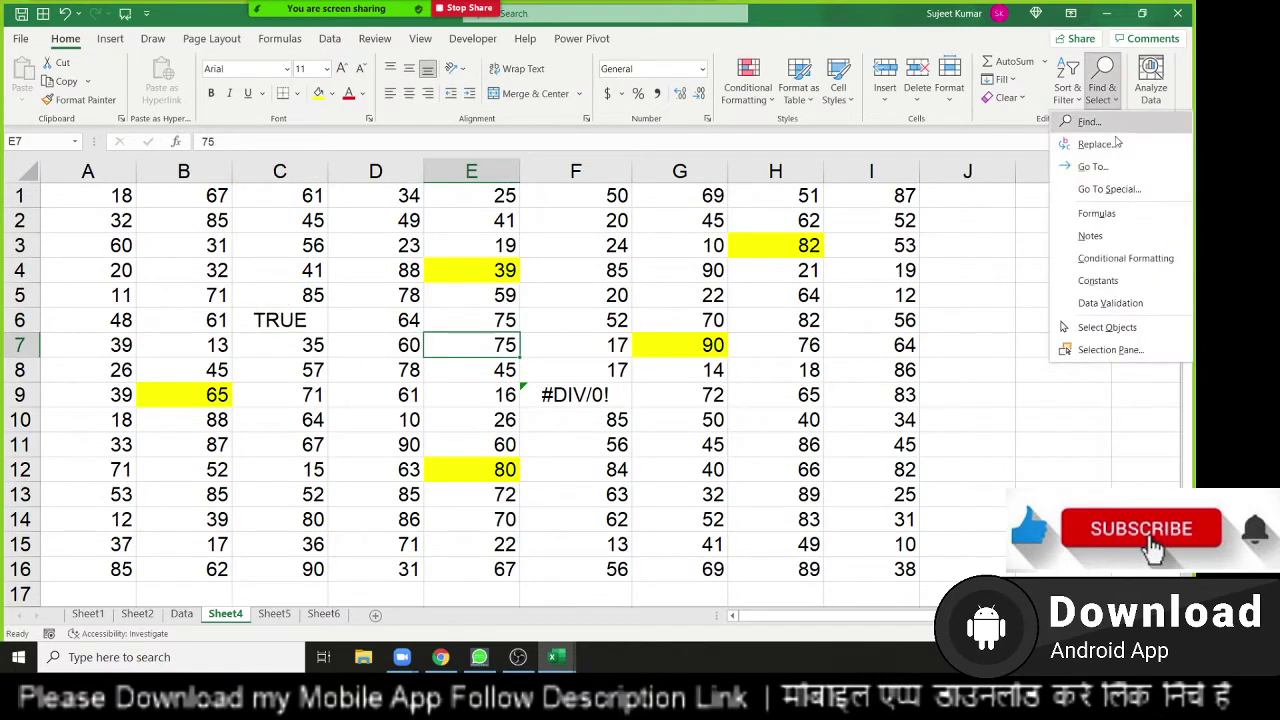
Run Go To Special Formulas with Numbers and Text unchecked, leaving Logicals and Errors.
{"action": "left_click", "coordinate": [1110, 189]}
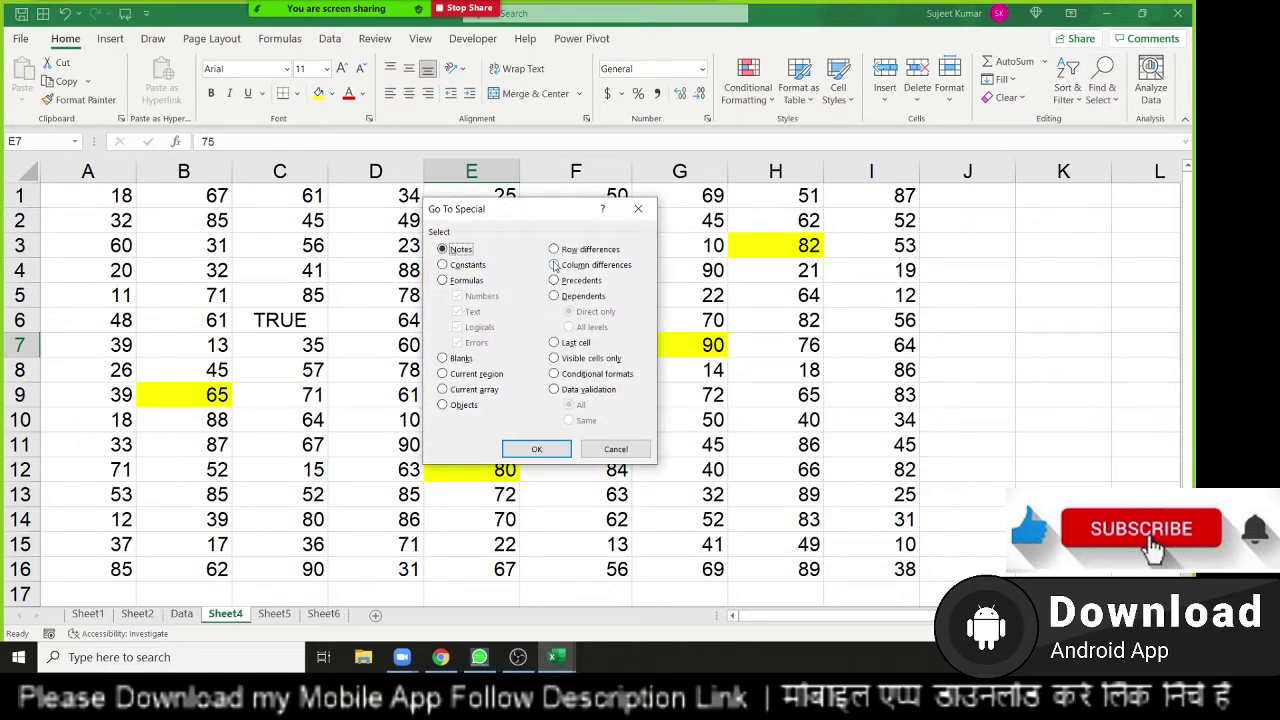
{"action": "left_click", "coordinate": [462, 281]}
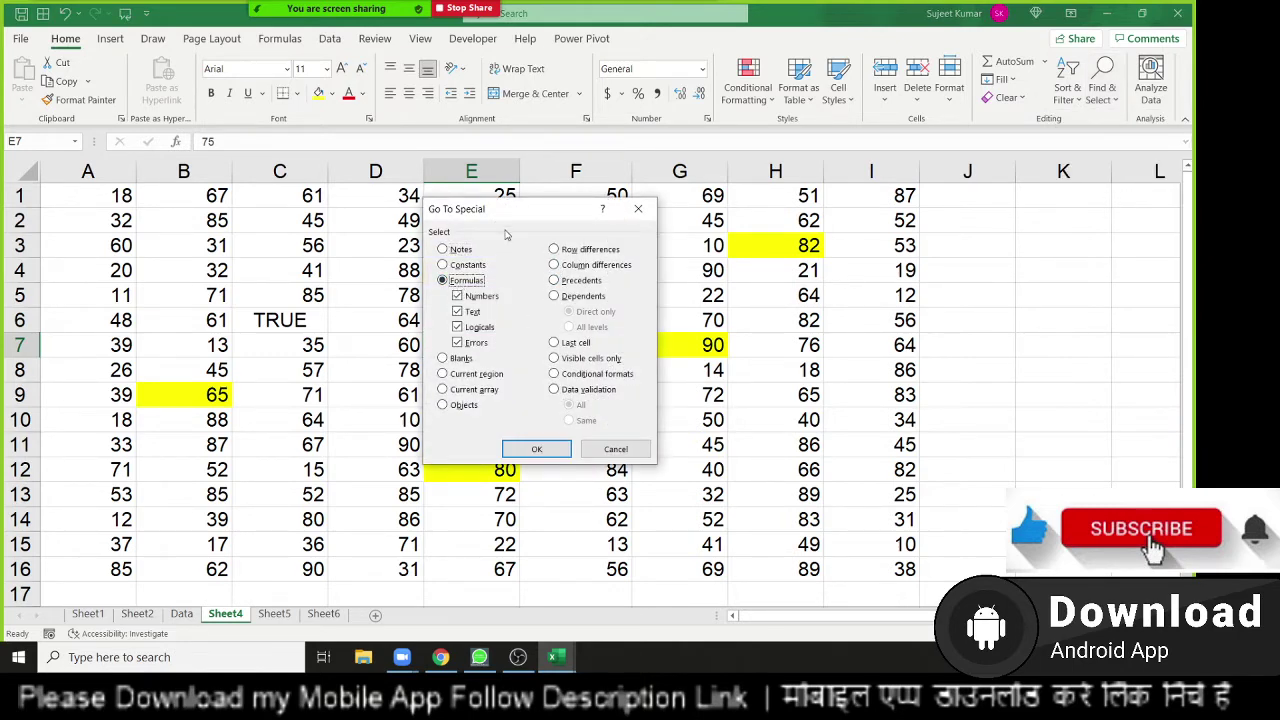
{"action": "left_click_drag", "start_coordinate": [521, 209], "coordinate": [860, 134]}
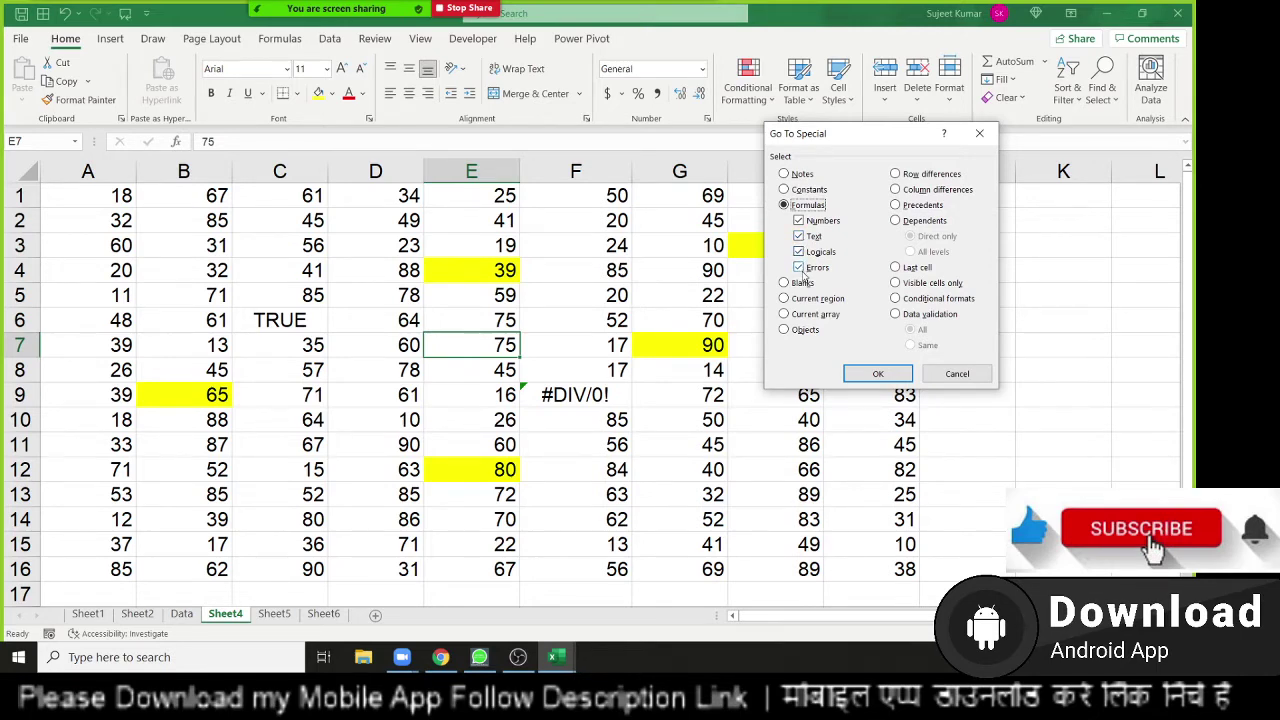
{"action": "left_click", "coordinate": [799, 220]}
{"action": "left_click", "coordinate": [801, 237]}
{"action": "left_click", "coordinate": [866, 378]}
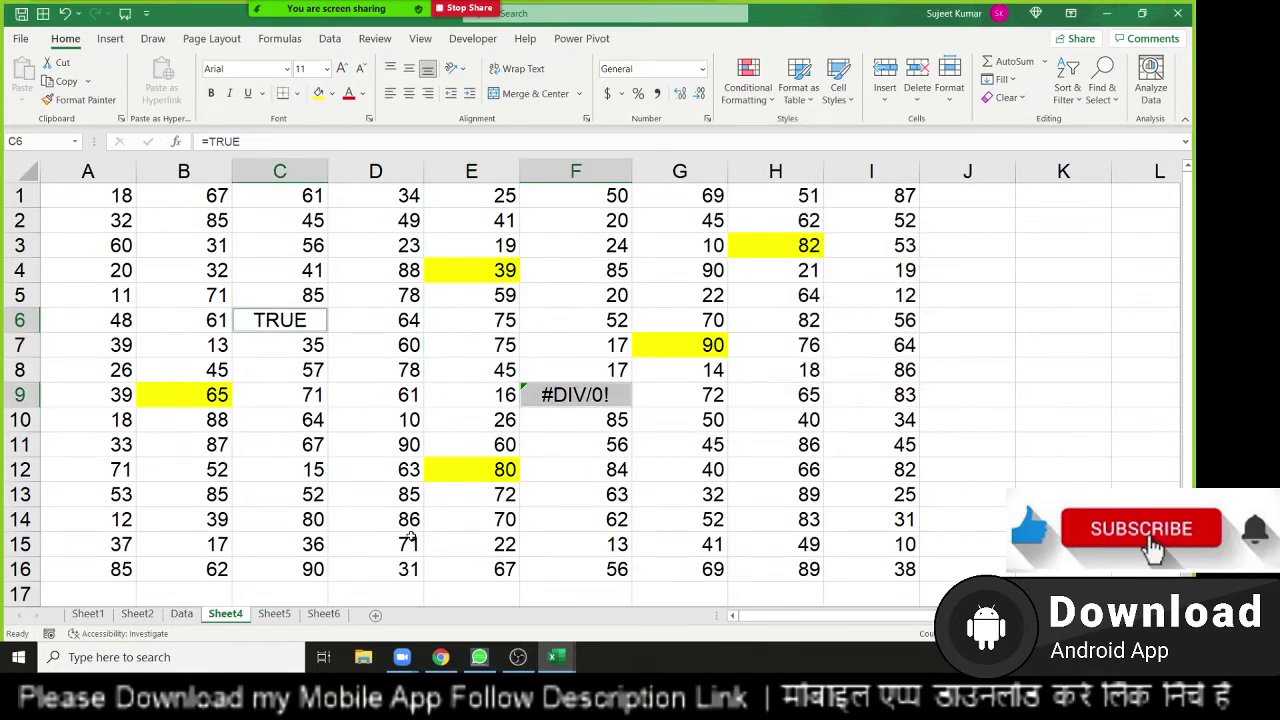
{"action": "left_click", "coordinate": [368, 280]}
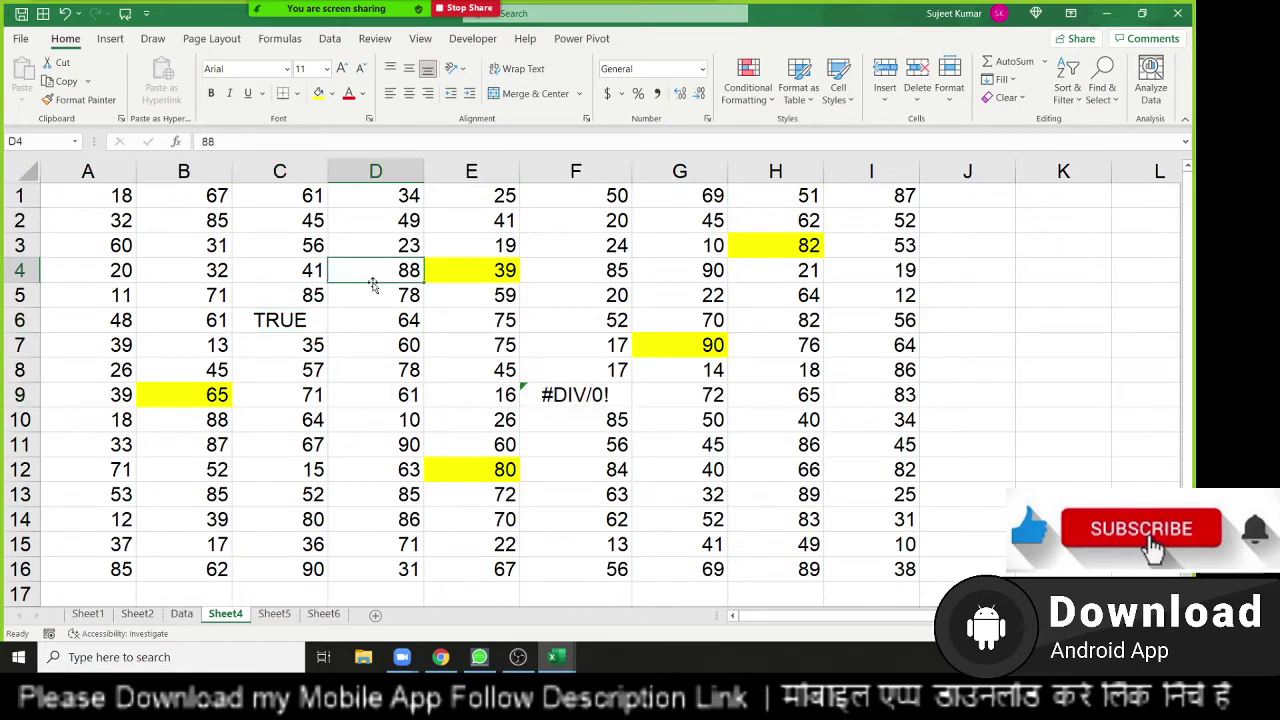
{"action": "left_click", "coordinate": [1067, 88]}
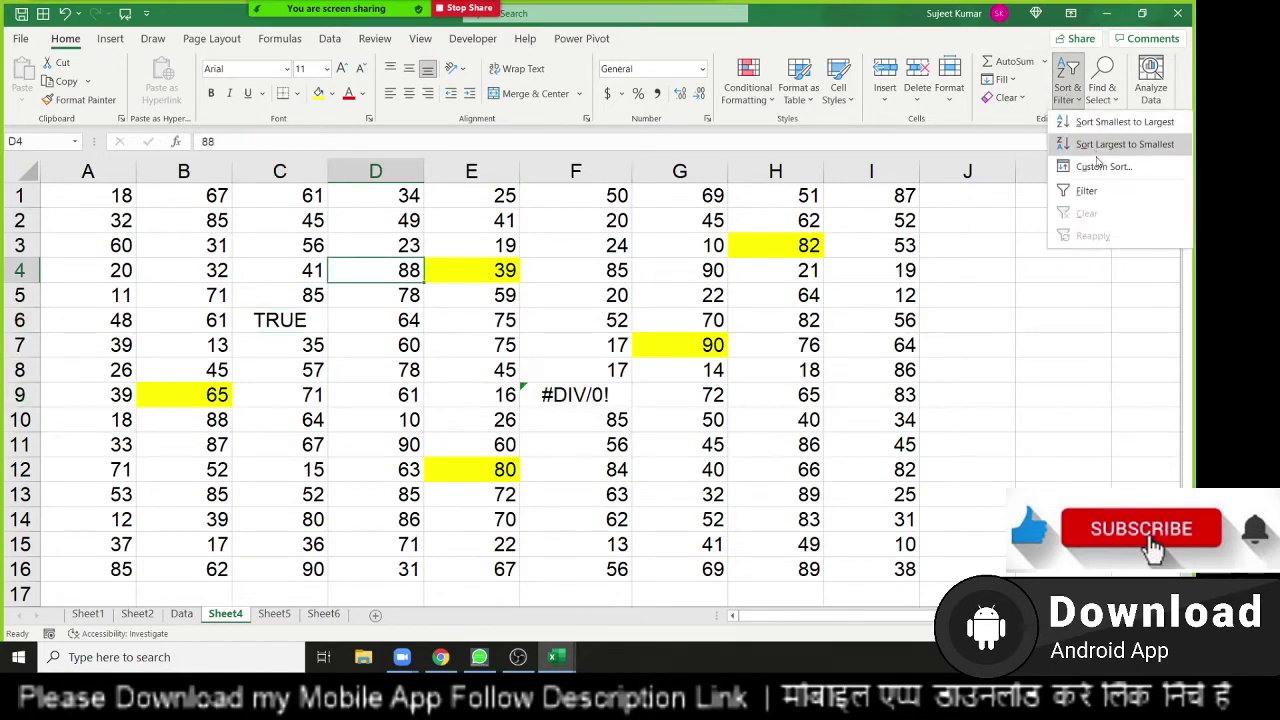
{"action": "left_click", "coordinate": [1118, 98]}
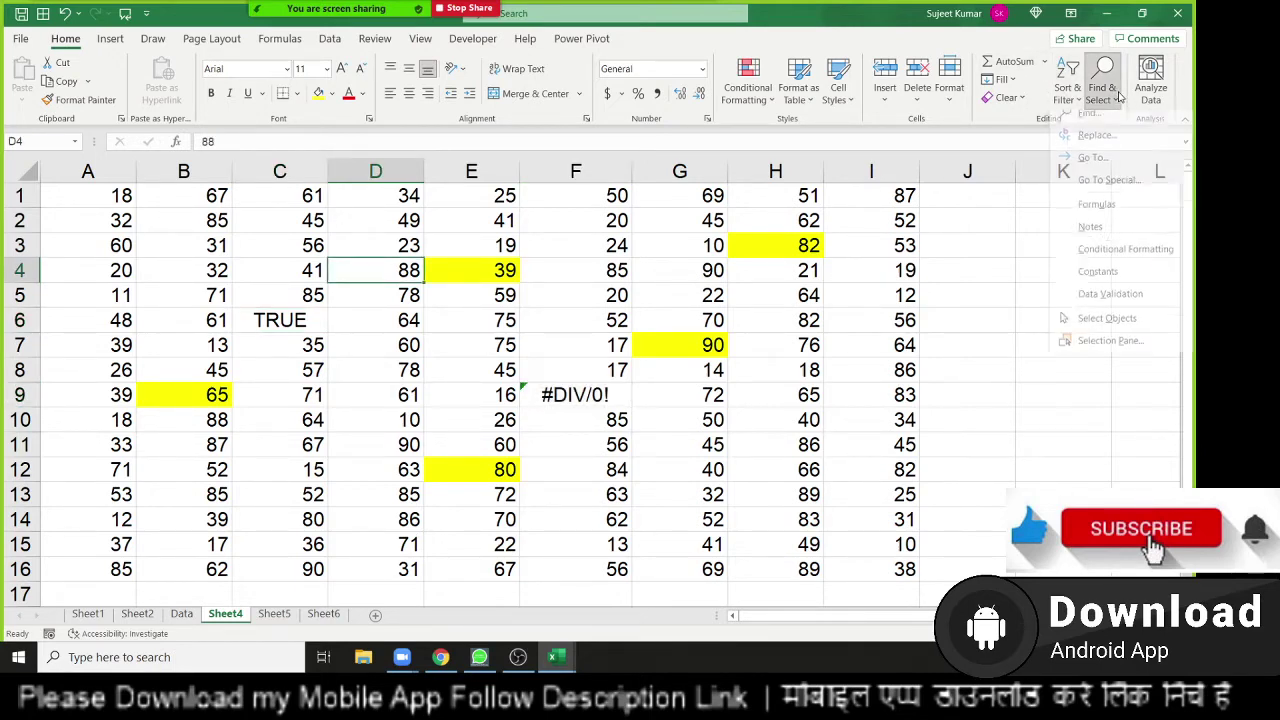
{"action": "left_click", "coordinate": [1110, 190]}
{"action": "left_click_drag", "start_coordinate": [883, 132], "coordinate": [643, 162]}
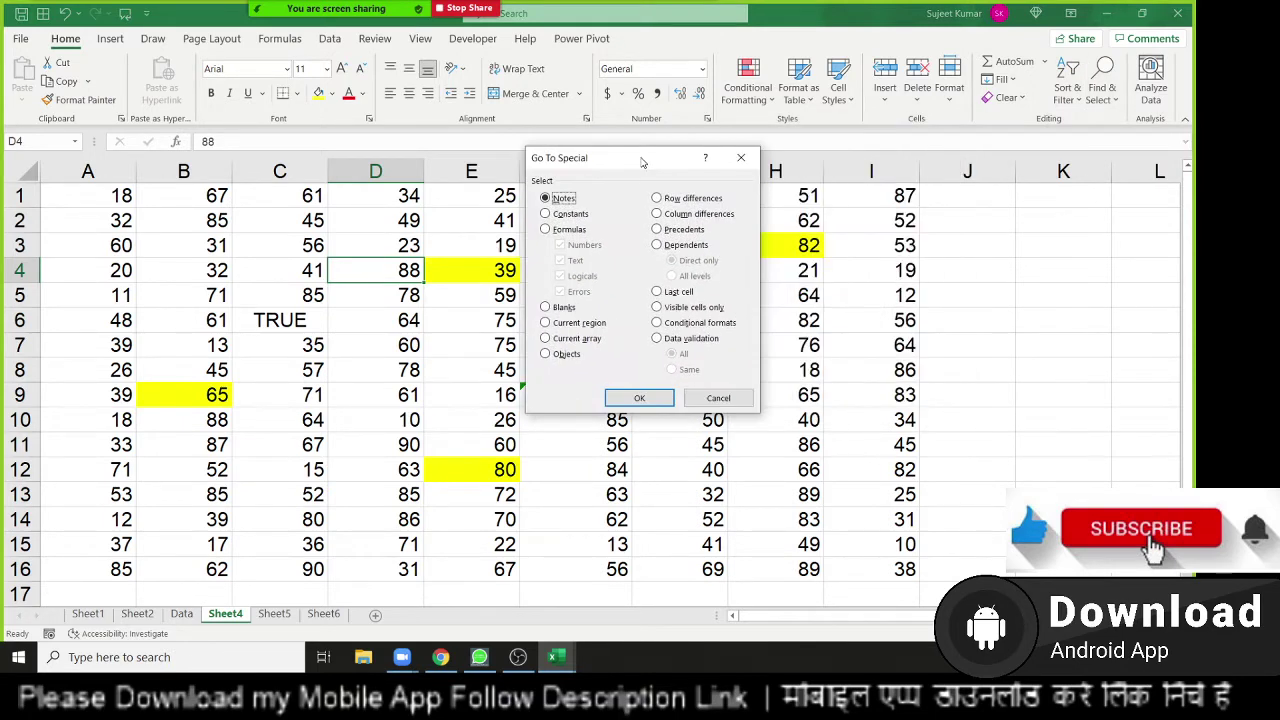
{"action": "left_click", "coordinate": [546, 214]}
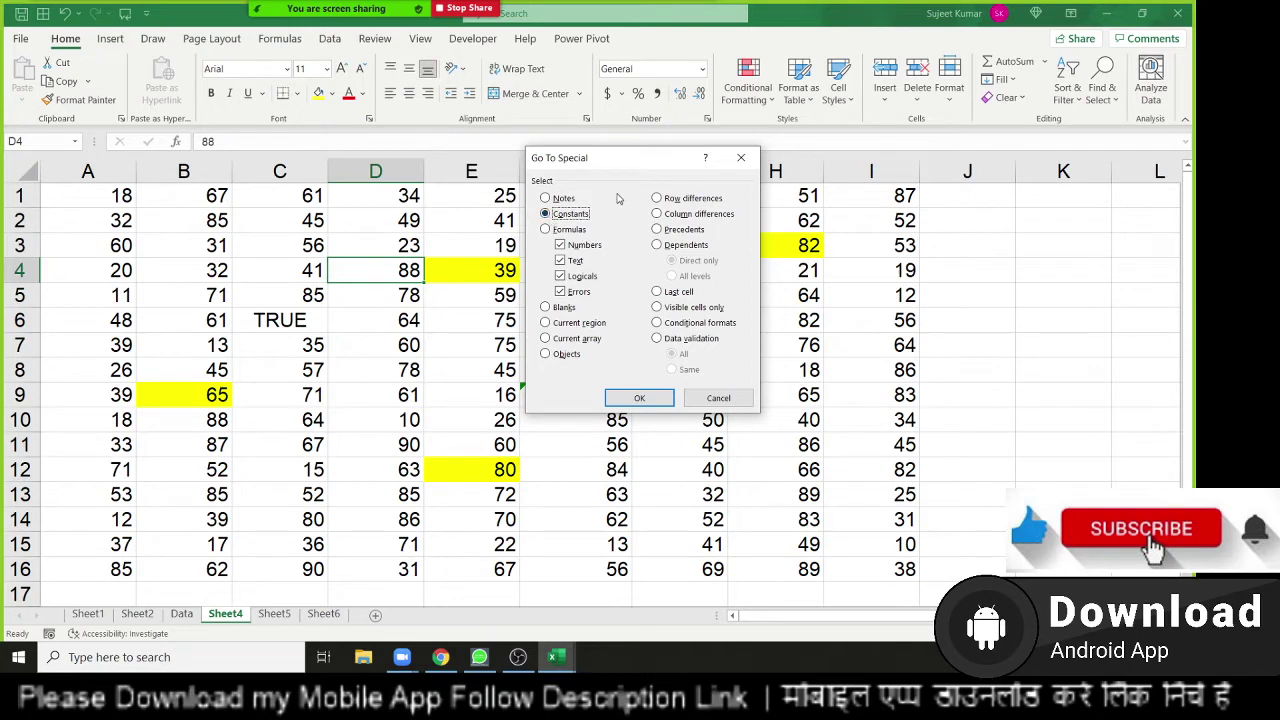
{"action": "left_click_drag", "start_coordinate": [632, 165], "coordinate": [778, 172]}
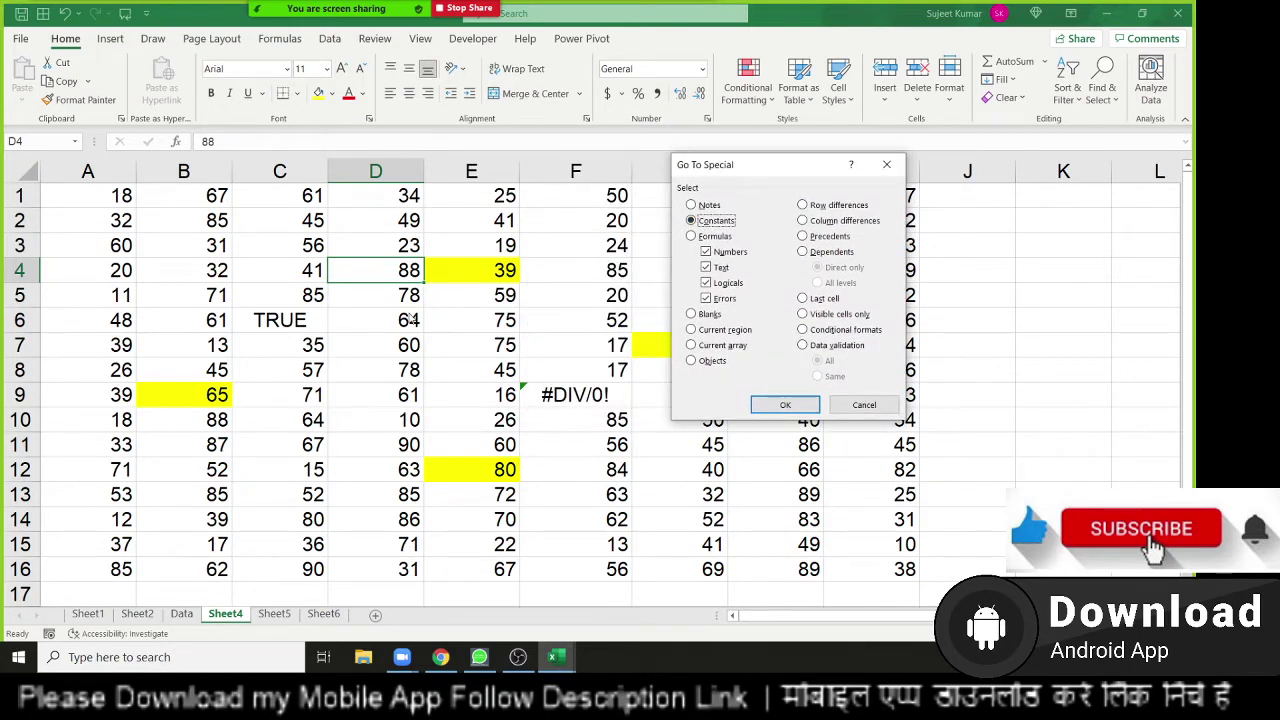
{"action": "mouse_move", "coordinate": [180, 10]}
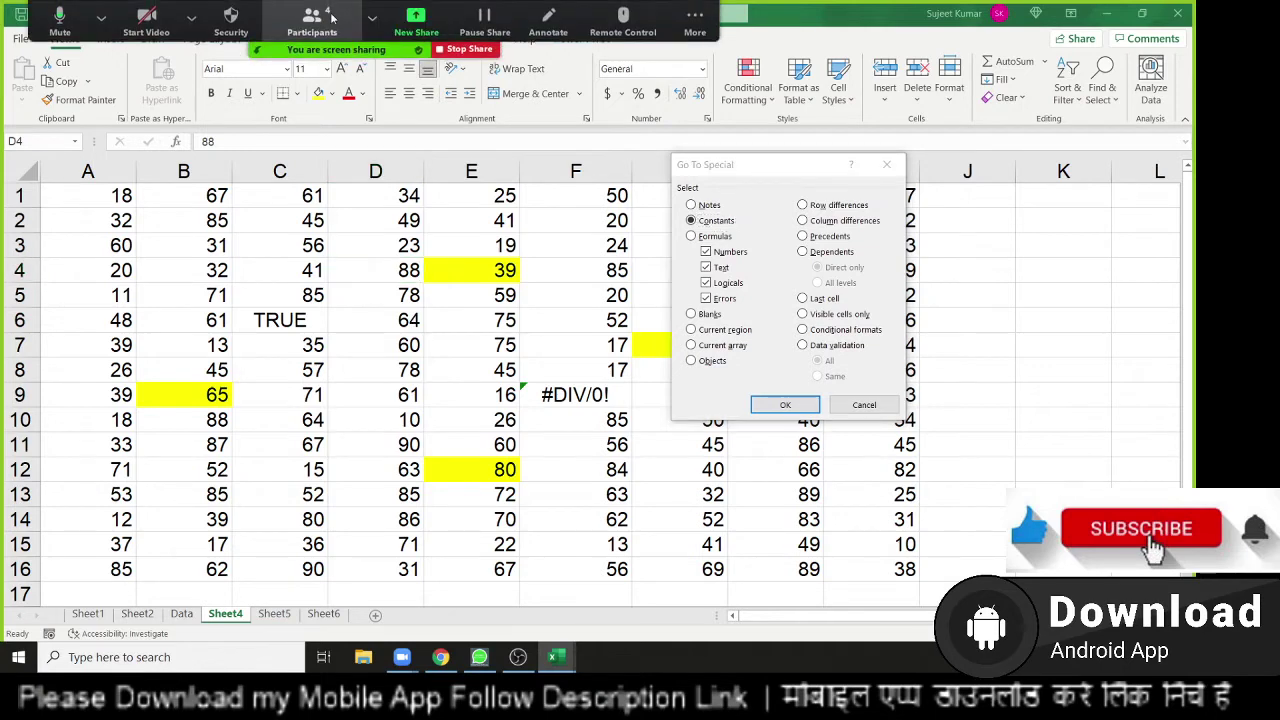
{"action": "left_click", "coordinate": [312, 9]}
{"action": "left_click", "coordinate": [708, 317]}
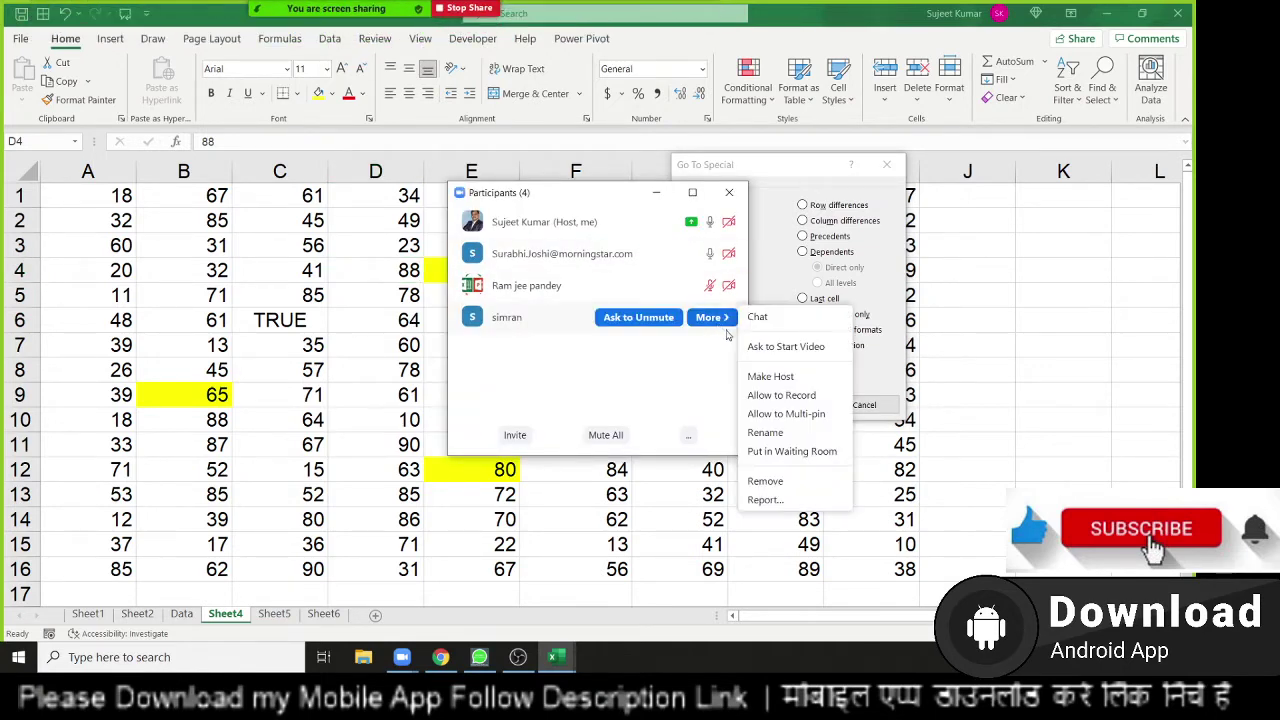
{"action": "left_click", "coordinate": [765, 394]}
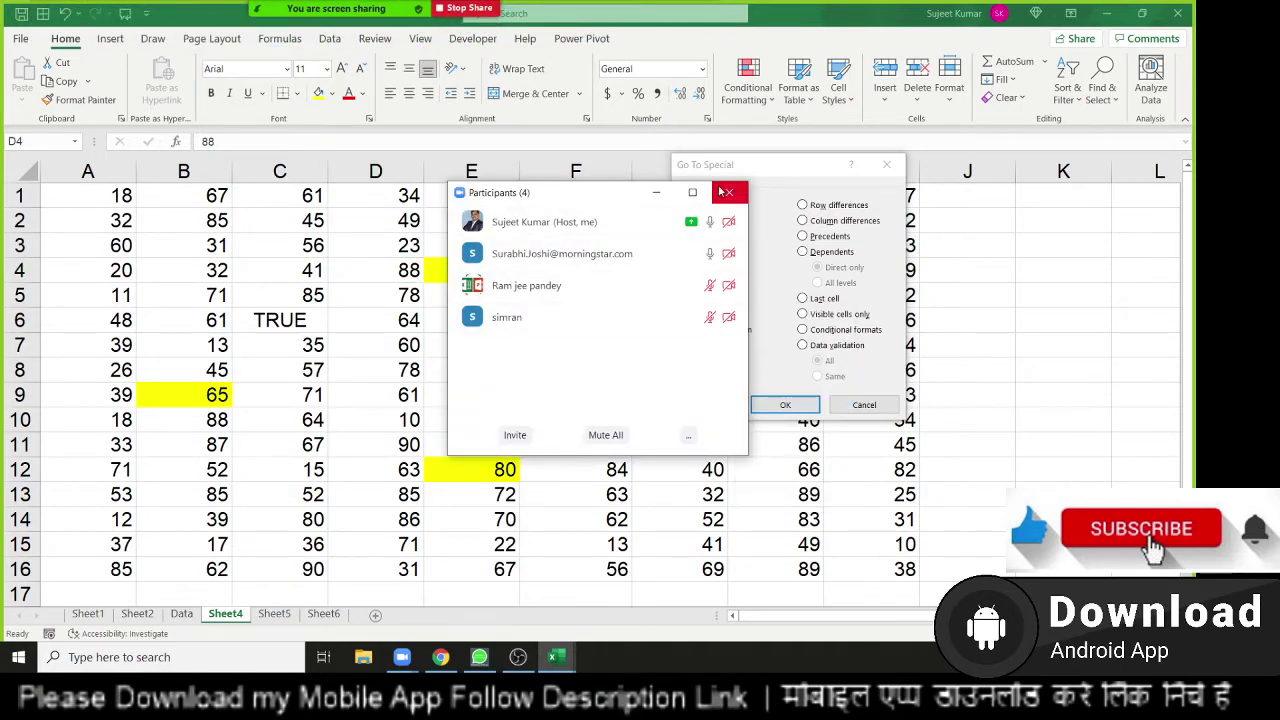
{"action": "left_click", "coordinate": [727, 288]}
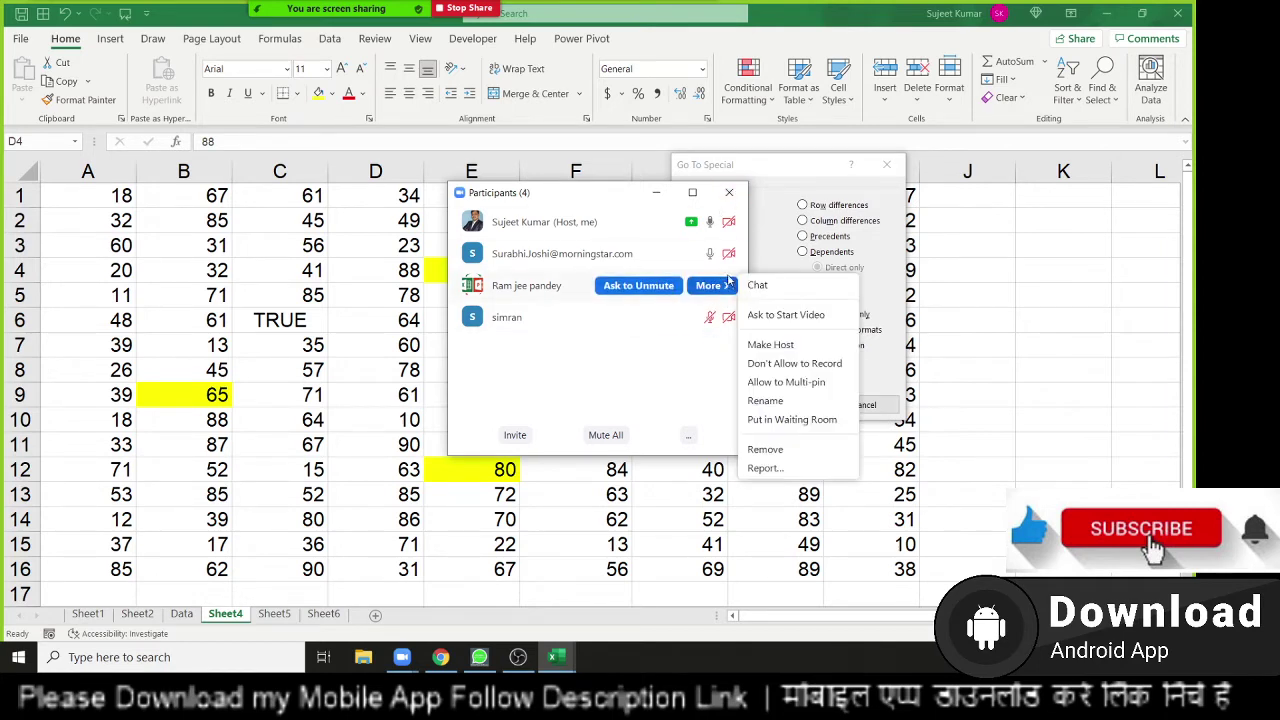
{"action": "left_click", "coordinate": [729, 192]}
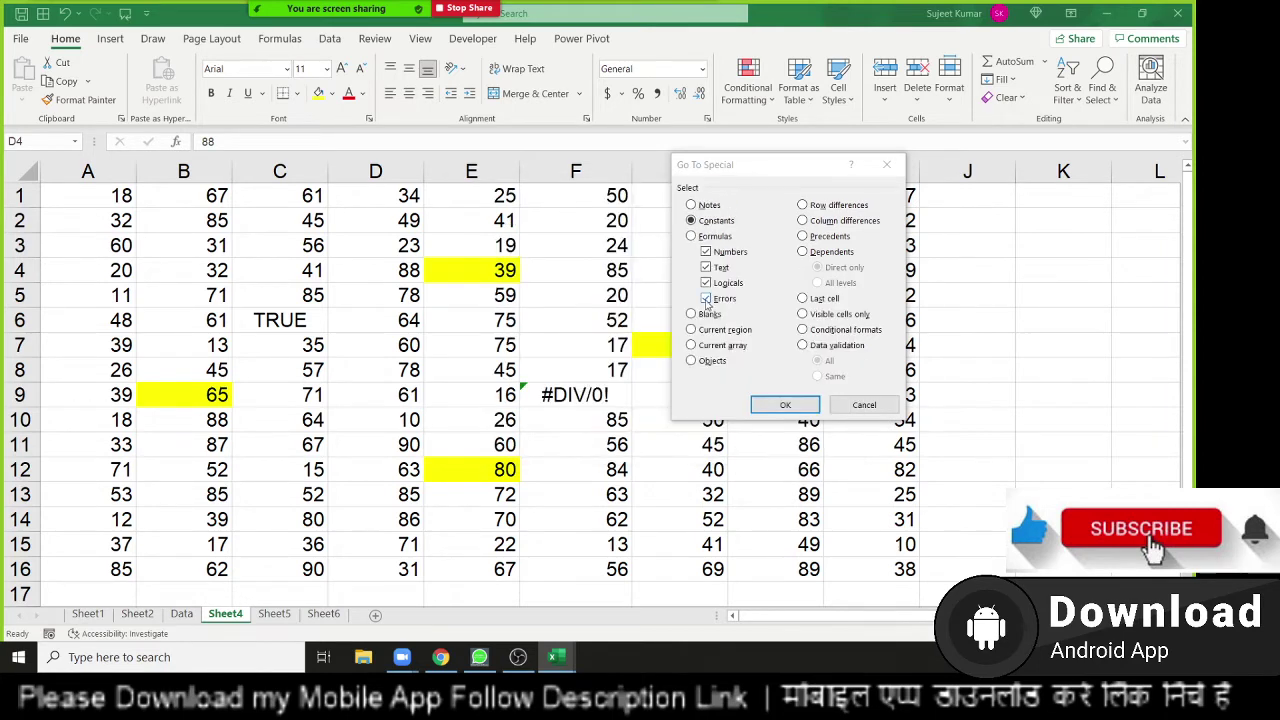
{"action": "left_click", "coordinate": [706, 267]}
{"action": "left_click", "coordinate": [716, 287]}
{"action": "left_click", "coordinate": [716, 300]}
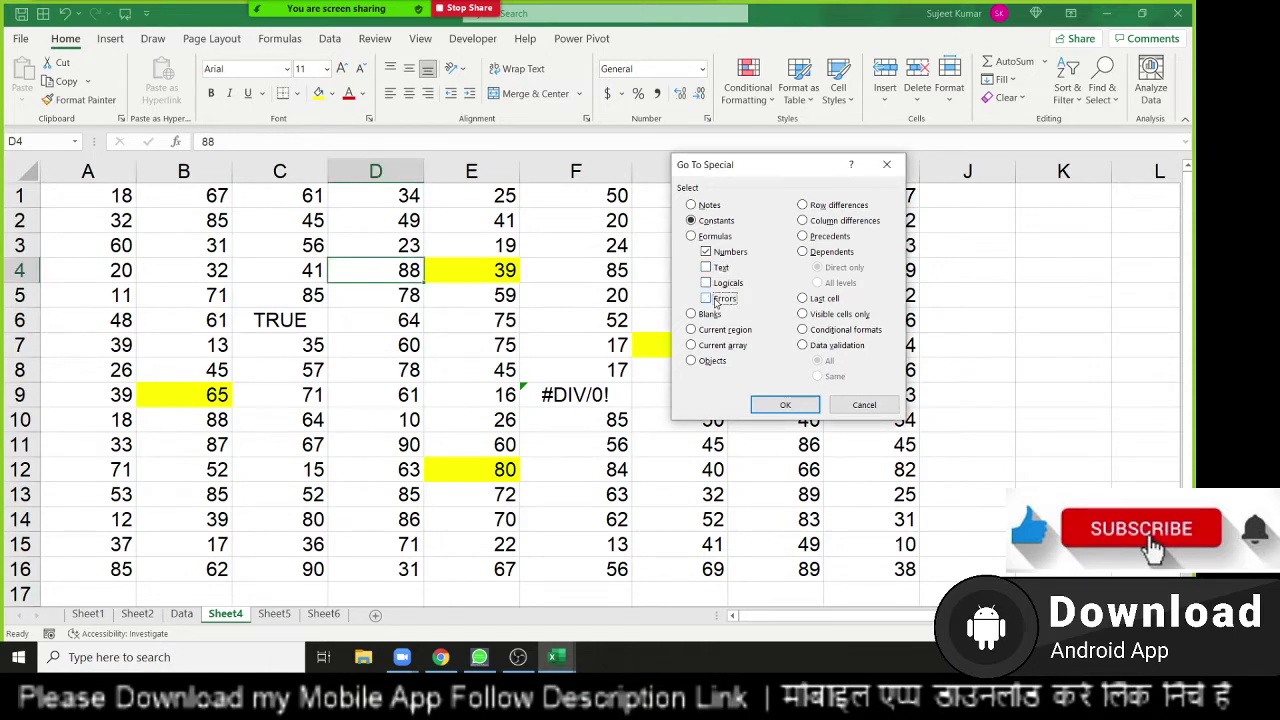
{"action": "left_click", "coordinate": [714, 252]}
{"action": "left_click", "coordinate": [714, 268]}
{"action": "left_click", "coordinate": [722, 284]}
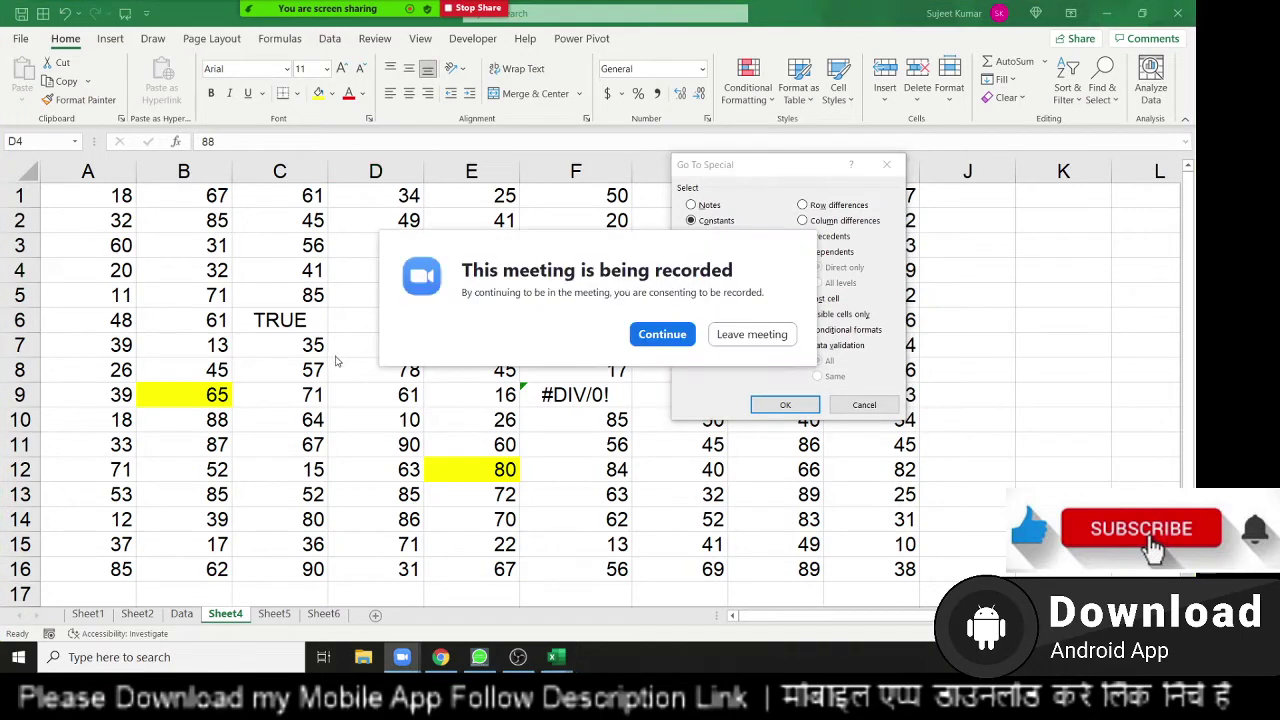
{"action": "left_click", "coordinate": [660, 340]}
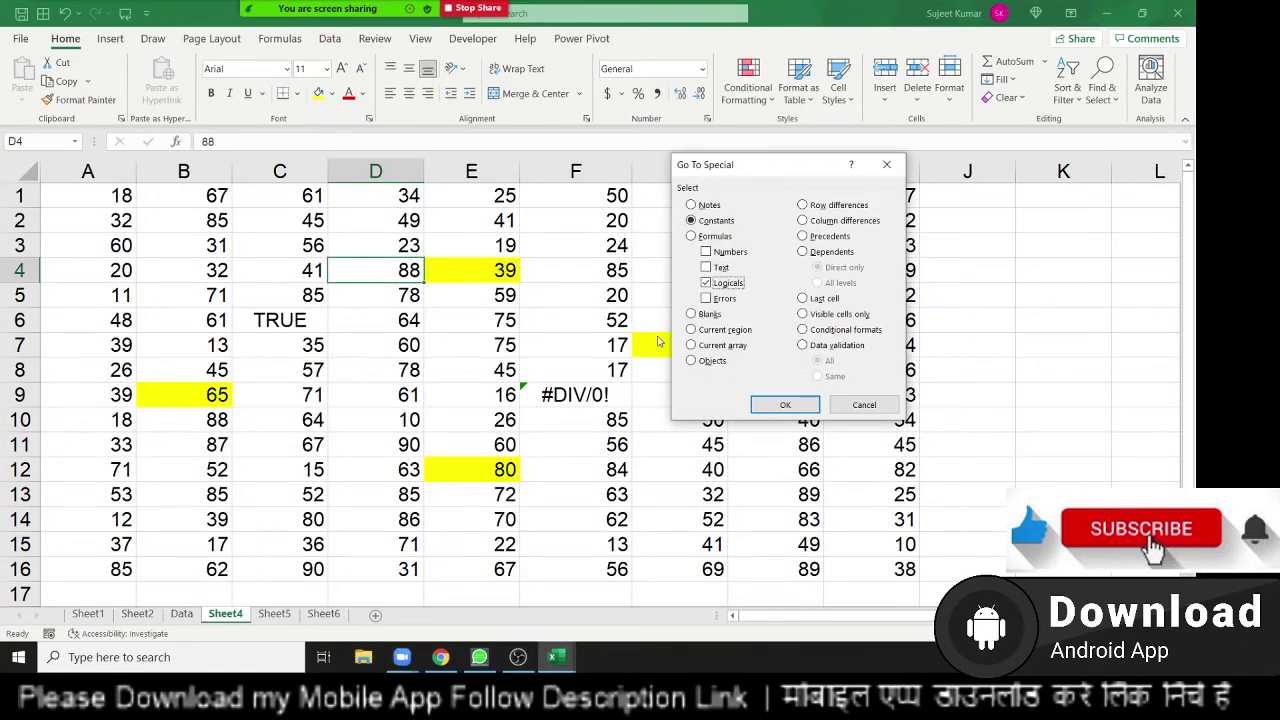
{"action": "left_click", "coordinate": [785, 404]}
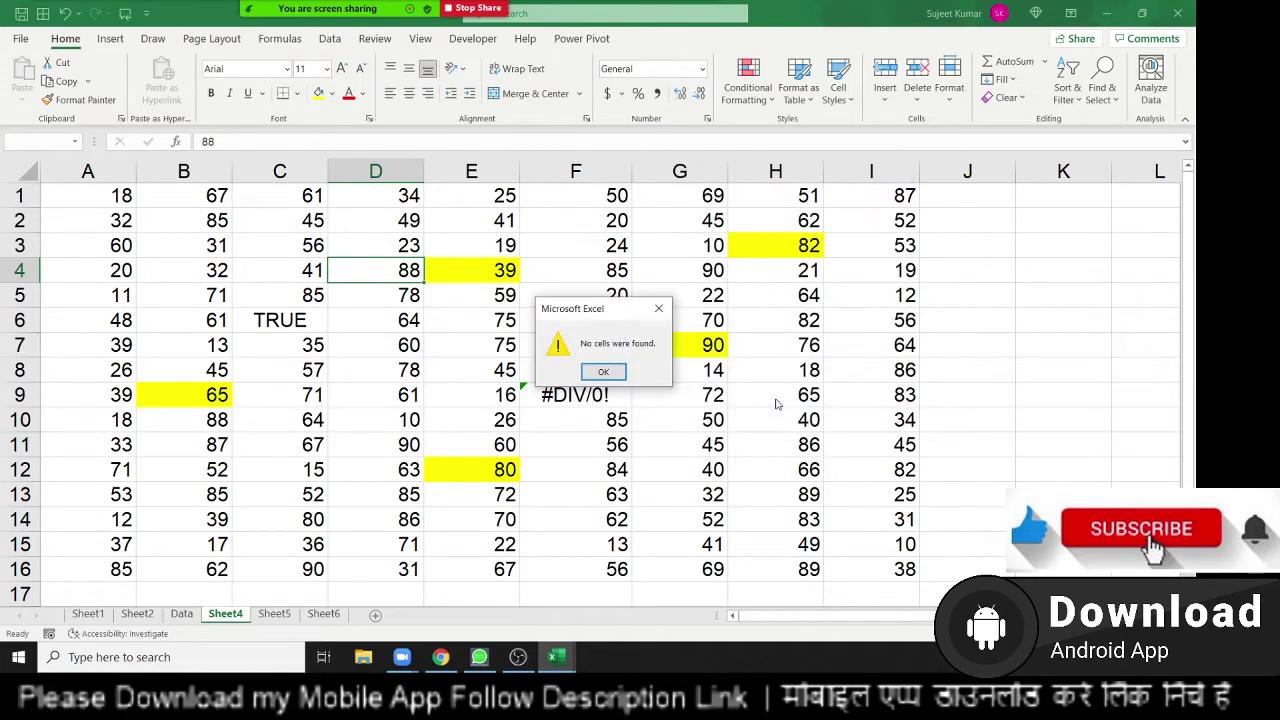
{"action": "left_click", "coordinate": [604, 373]}
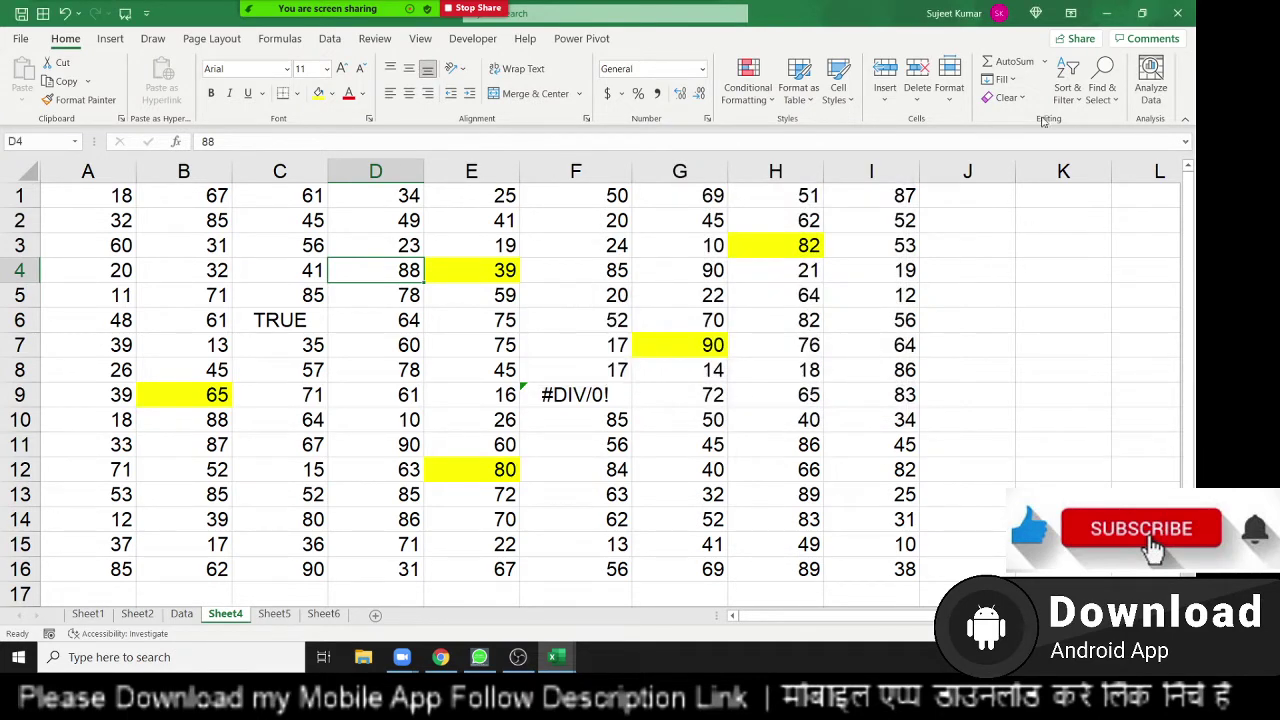
Select the whole A1:I16 block with Go To Special Current region.
{"action": "left_click", "coordinate": [1062, 96]}
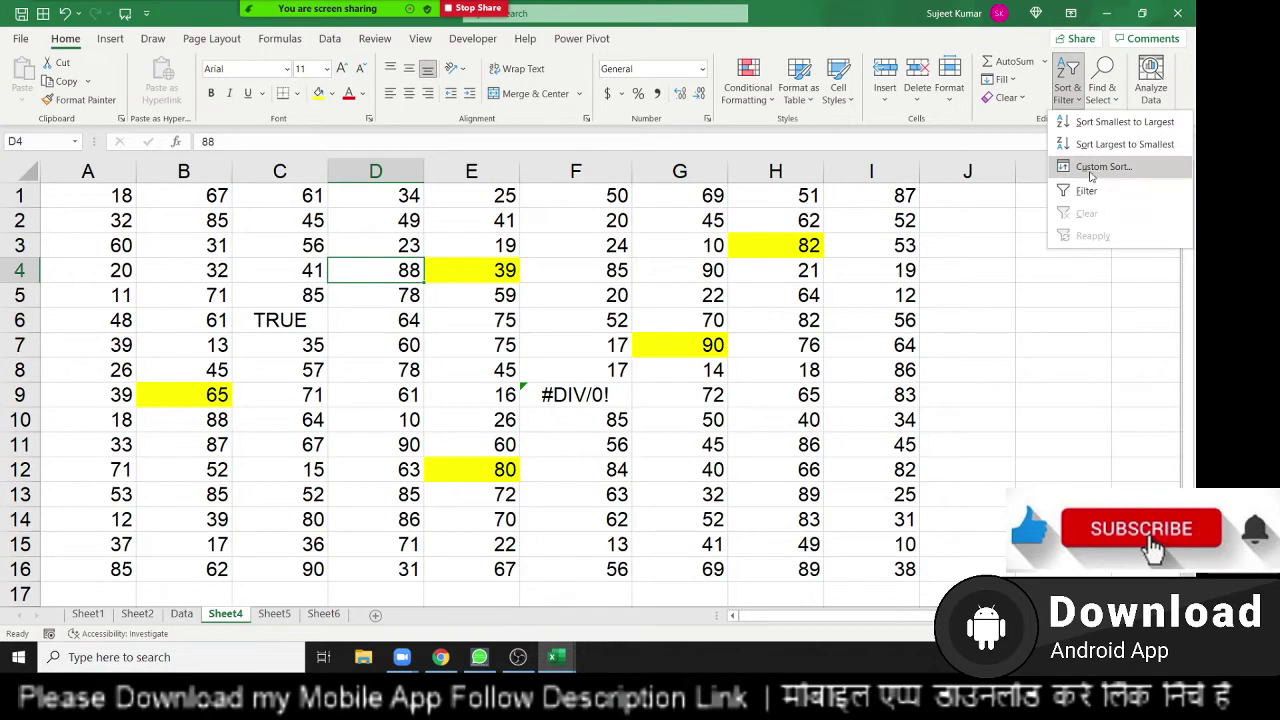
{"action": "left_click", "coordinate": [1106, 100]}
{"action": "left_click", "coordinate": [1108, 189]}
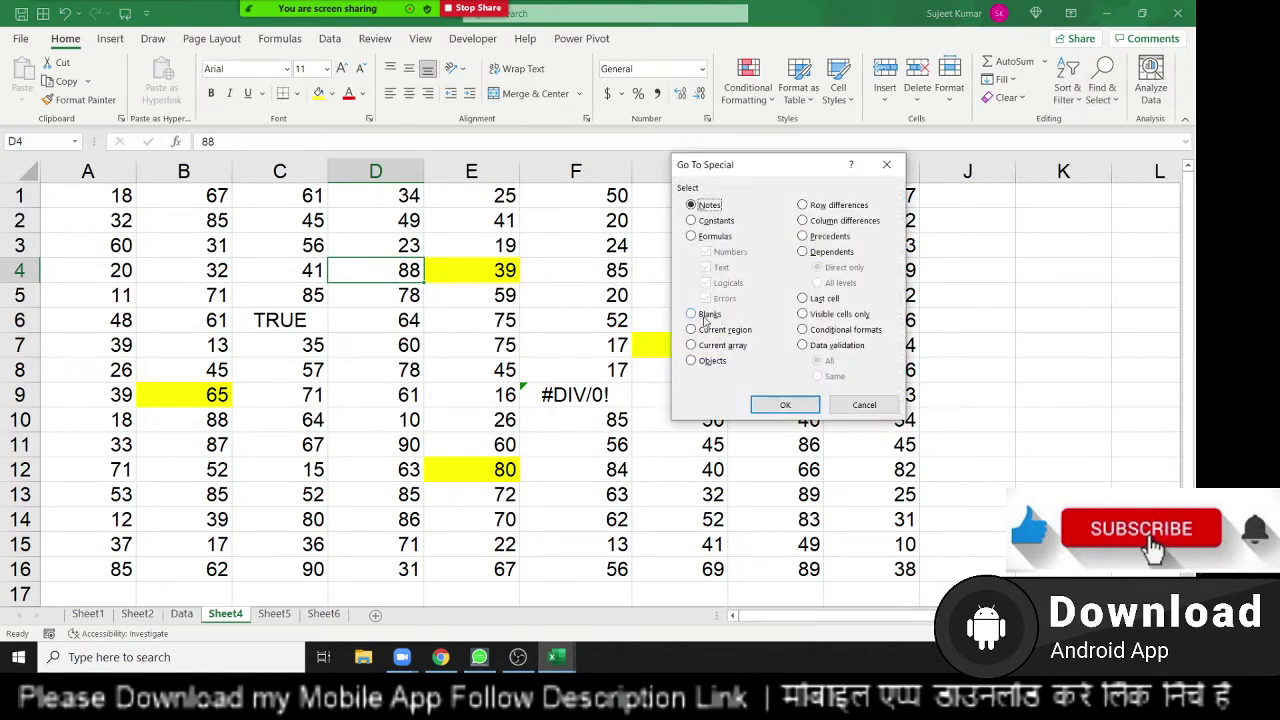
{"action": "left_click", "coordinate": [706, 329]}
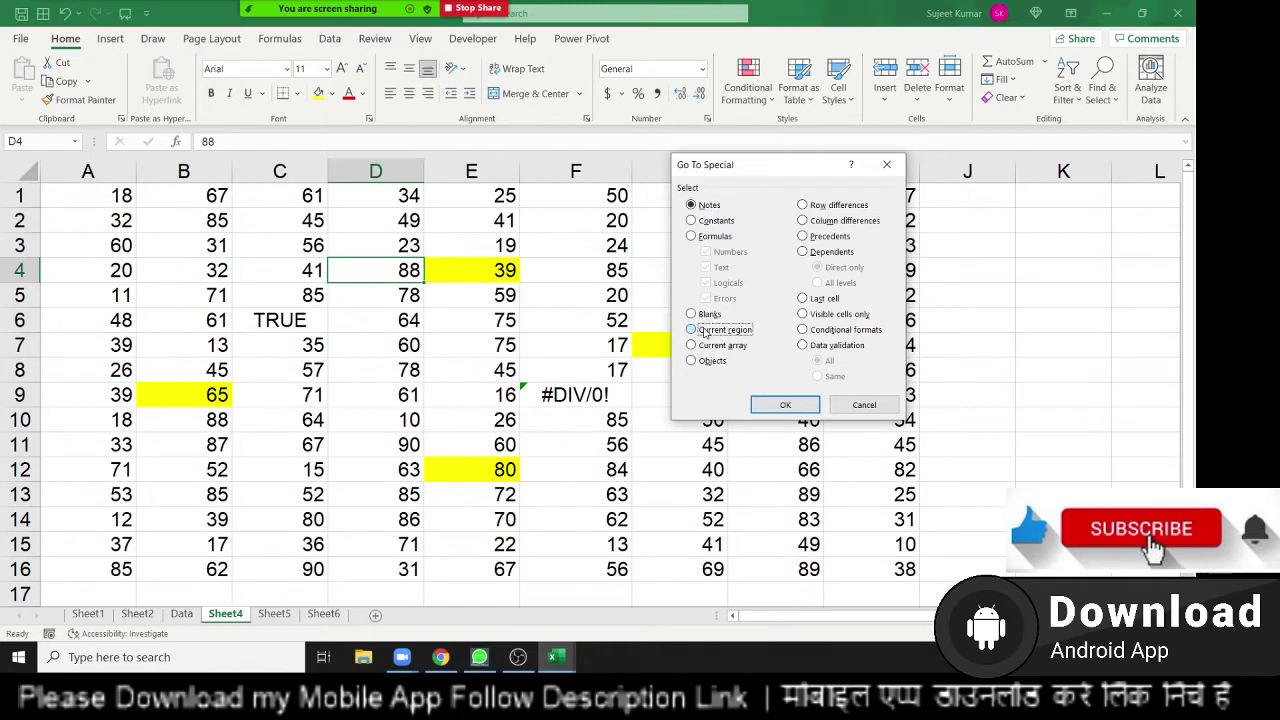
{"action": "left_click", "coordinate": [799, 408]}
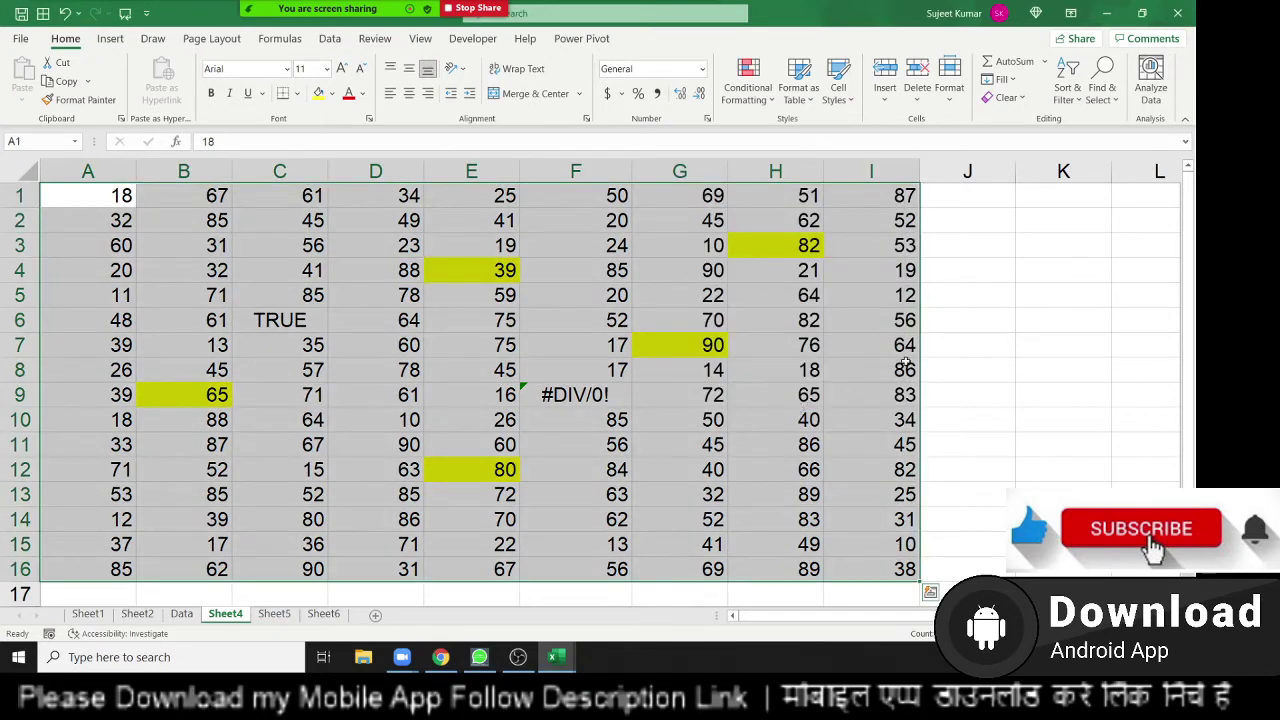
Run Go To Special Current array and dismiss the no-cells-found message.
{"action": "left_click", "coordinate": [1060, 92]}
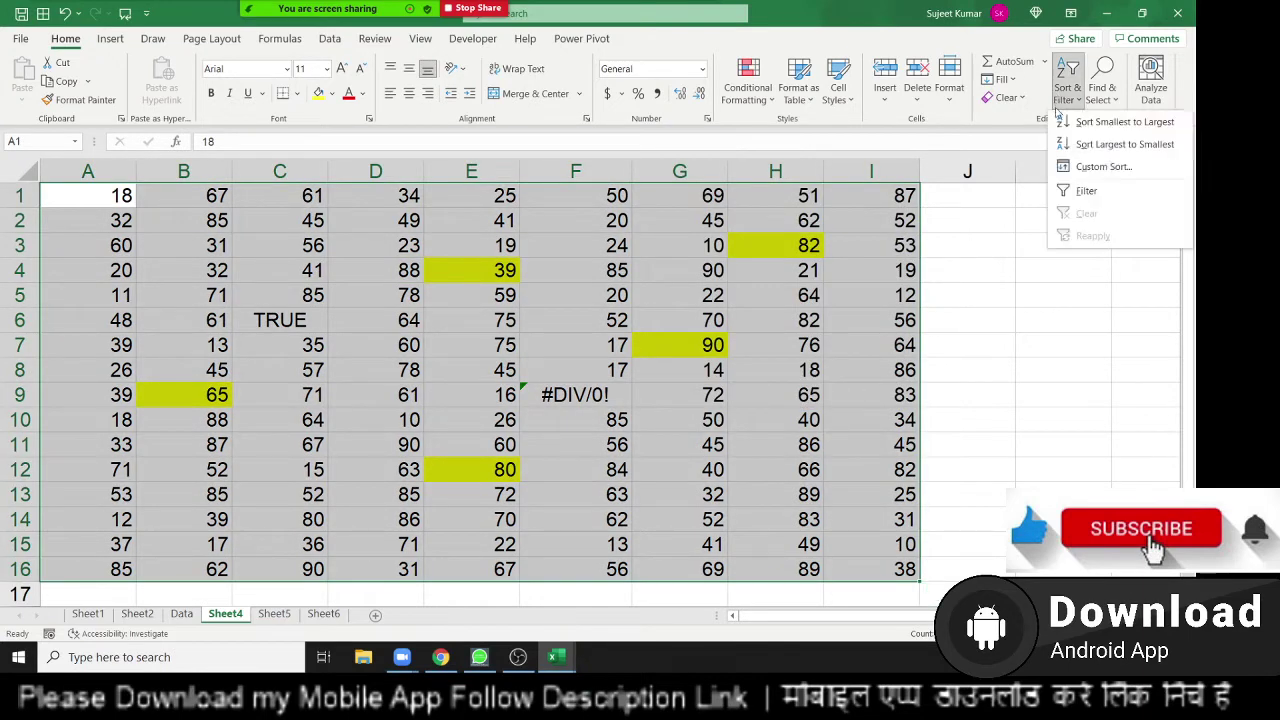
{"action": "left_click", "coordinate": [1102, 90]}
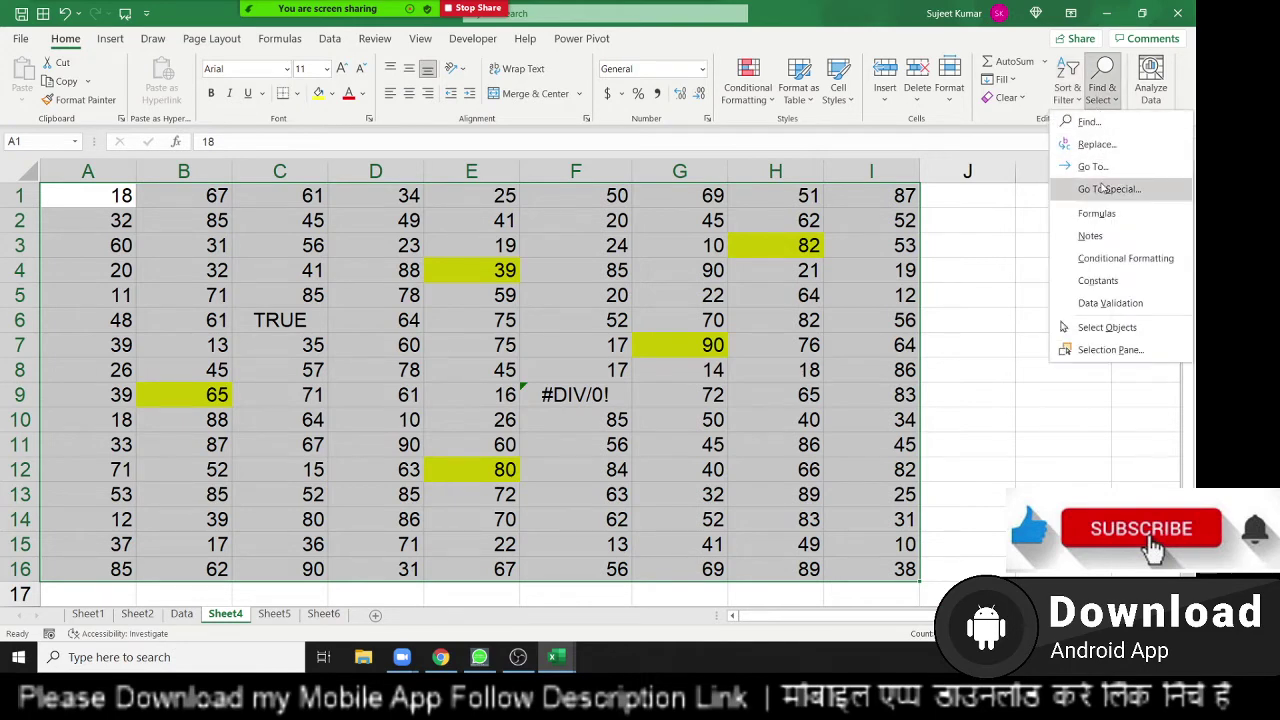
{"action": "left_click", "coordinate": [1108, 189]}
{"action": "left_click", "coordinate": [706, 345]}
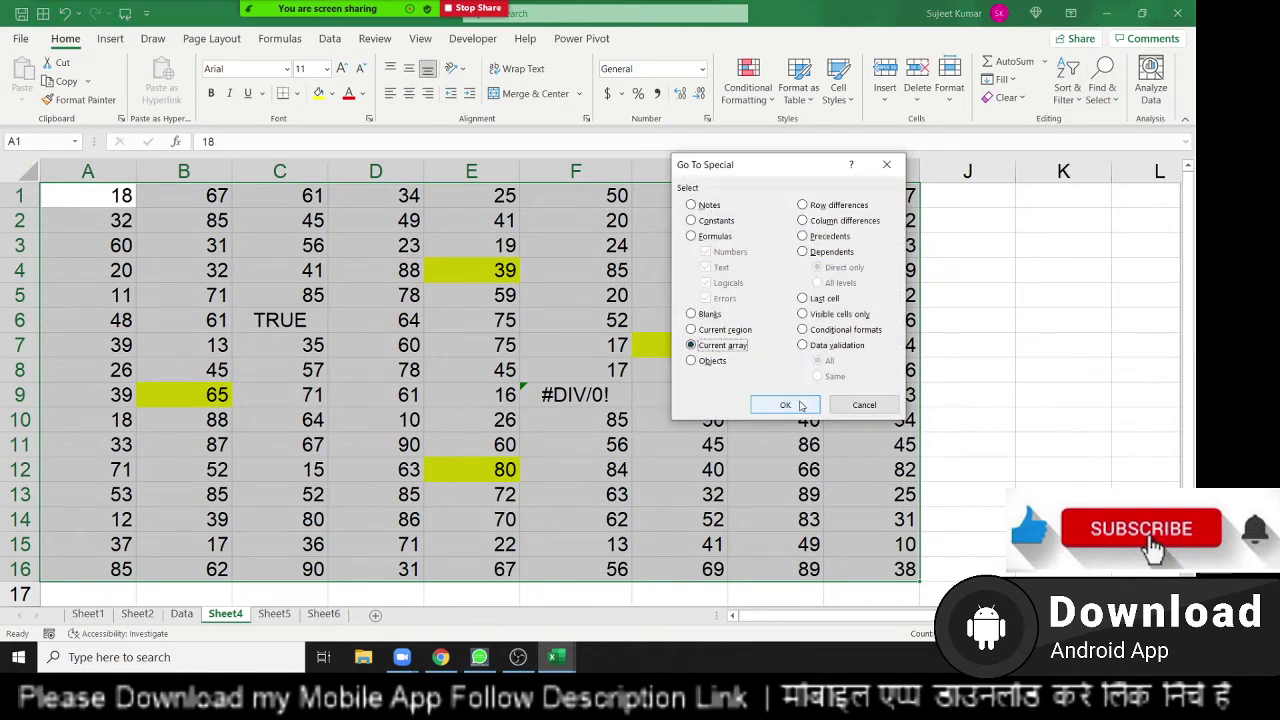
{"action": "left_click", "coordinate": [785, 404]}
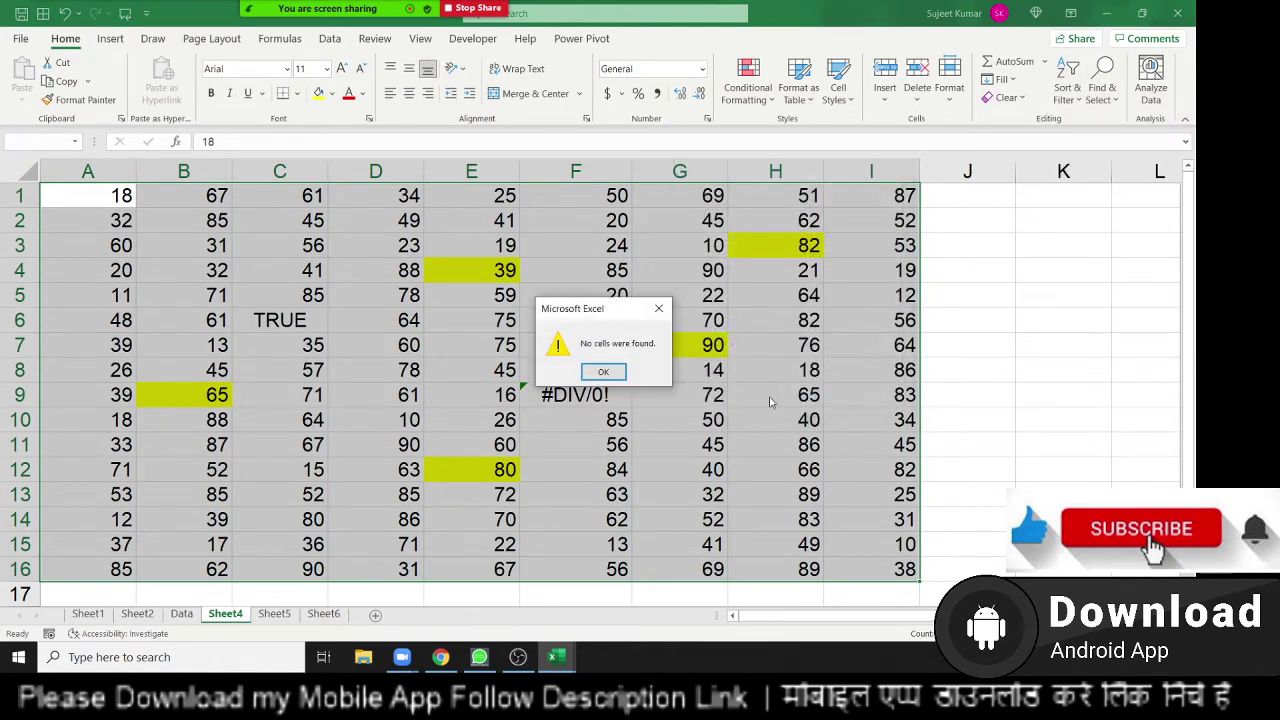
{"action": "left_click", "coordinate": [600, 372]}
Enter the array constant ={1,2,3,4,8,6,3} in A20 so its values spill across A20:G20.
{"action": "scroll", "coordinate": [226, 428], "scroll_direction": "down", "scroll_amount": 7}
{"action": "scroll", "coordinate": [200, 380], "scroll_direction": "up", "scroll_amount": 2}
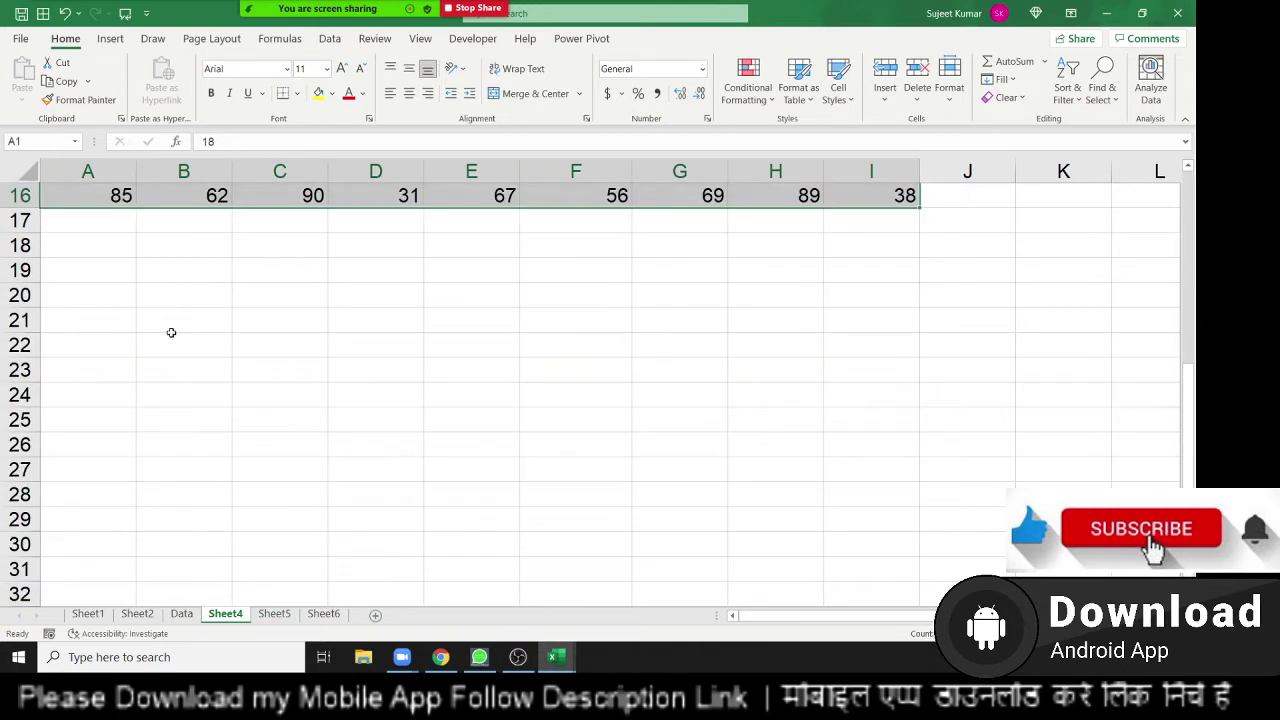
{"action": "left_click", "coordinate": [115, 299]}
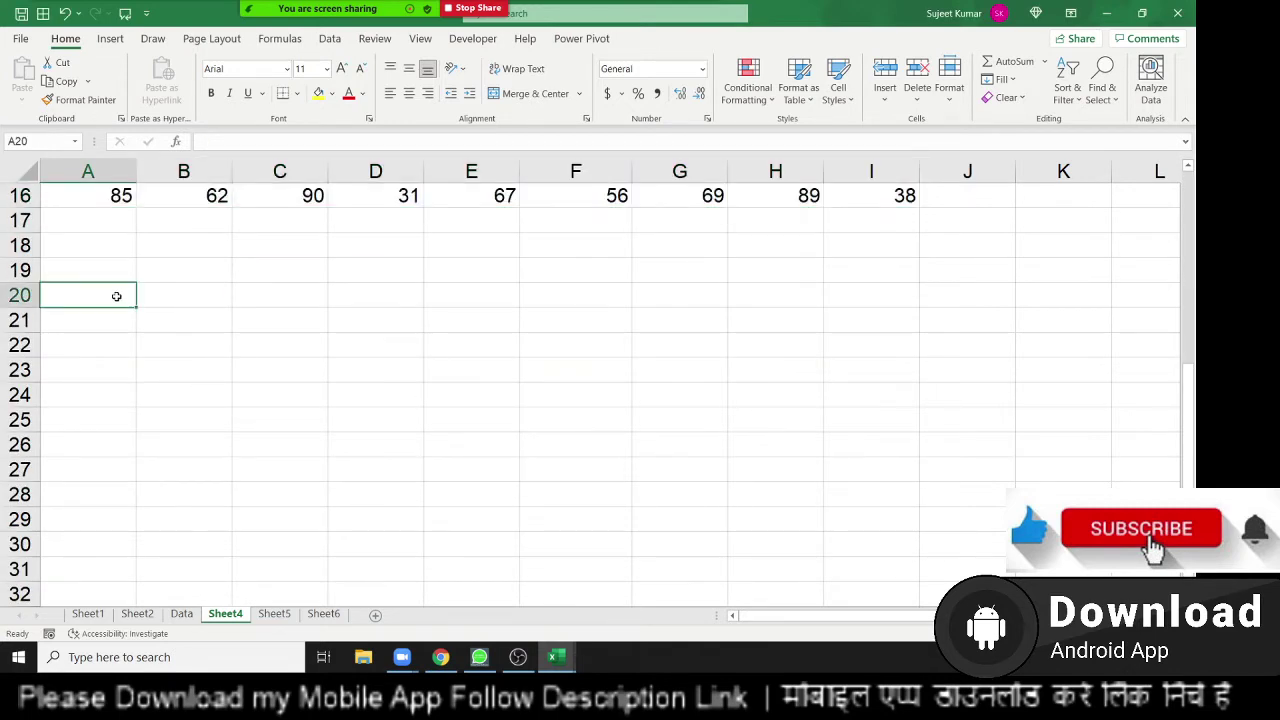
{"action": "left_click_drag", "start_coordinate": [116, 296], "coordinate": [552, 296]}
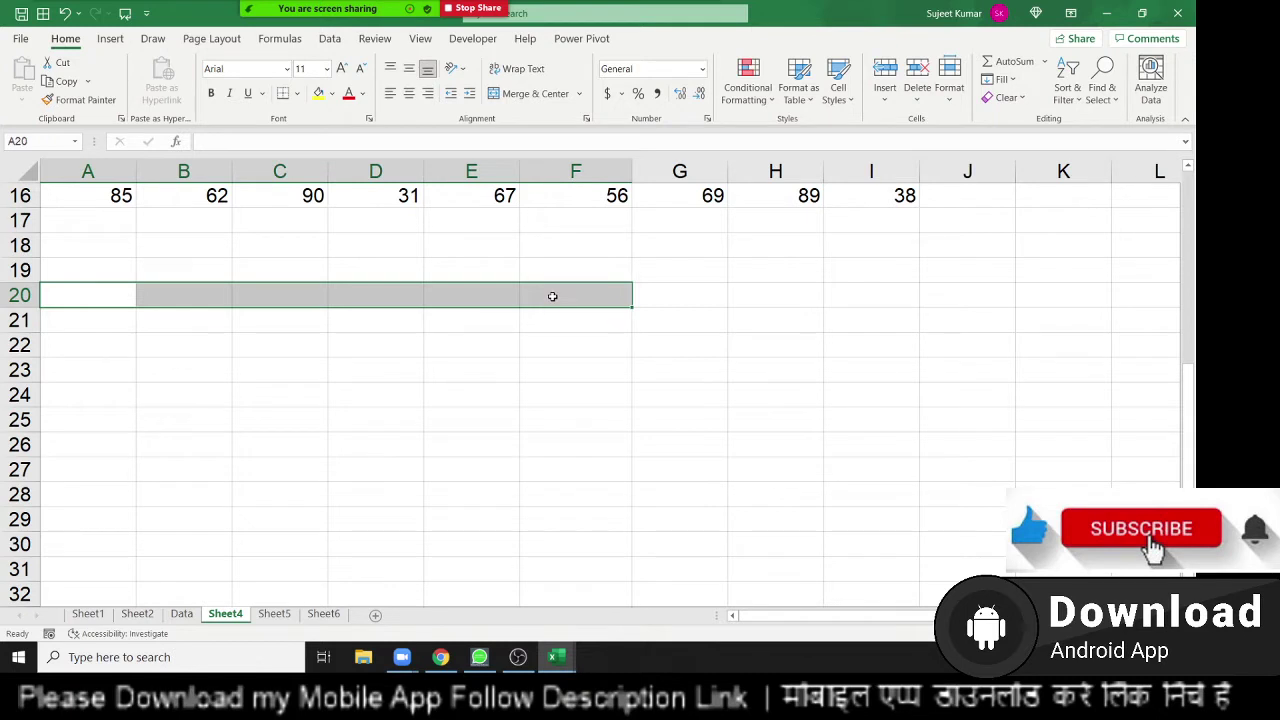
{"action": "type", "text": "={1"}
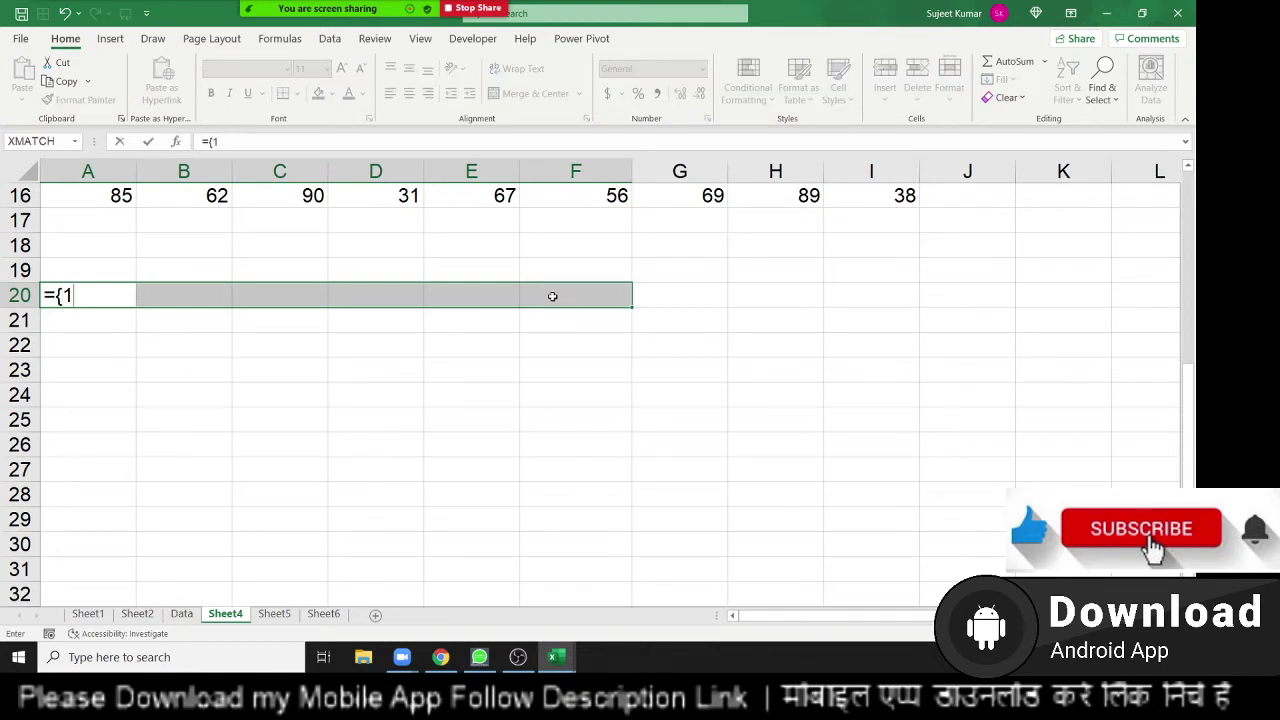
{"action": "type", "text": ",2,3,"}
{"action": "type", "text": "4,8,6,"}
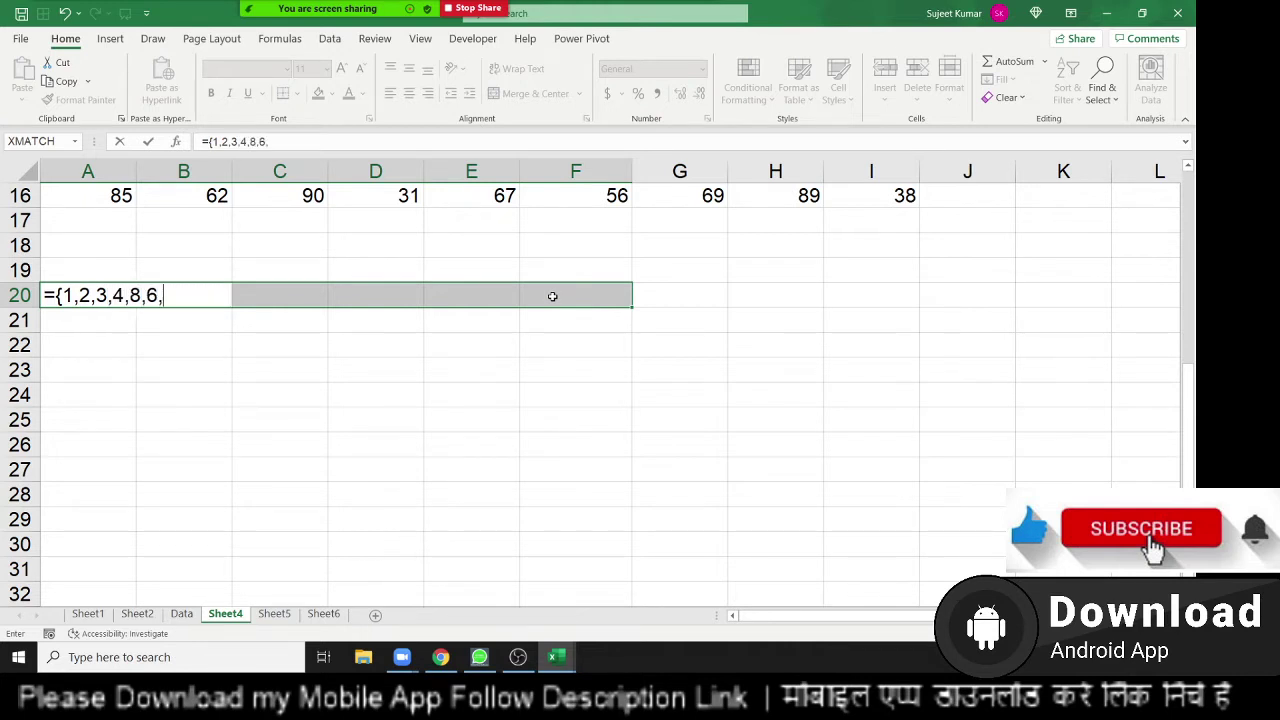
{"action": "type", "text": "3,}"}
{"action": "key", "text": "Return"}
{"action": "key", "text": "Return"}
{"action": "key", "text": "BackSpace"}
{"action": "key", "text": "Return"}
{"action": "left_click", "coordinate": [543, 366]}
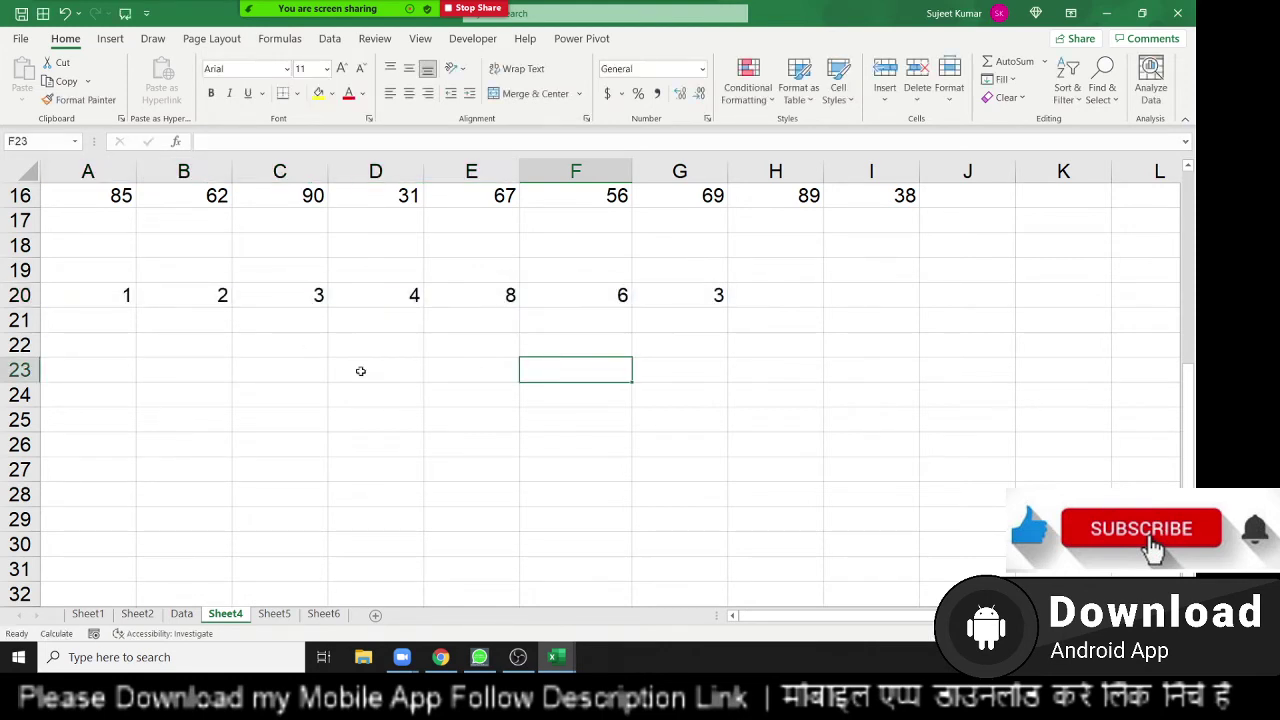
{"action": "left_click", "coordinate": [118, 303]}
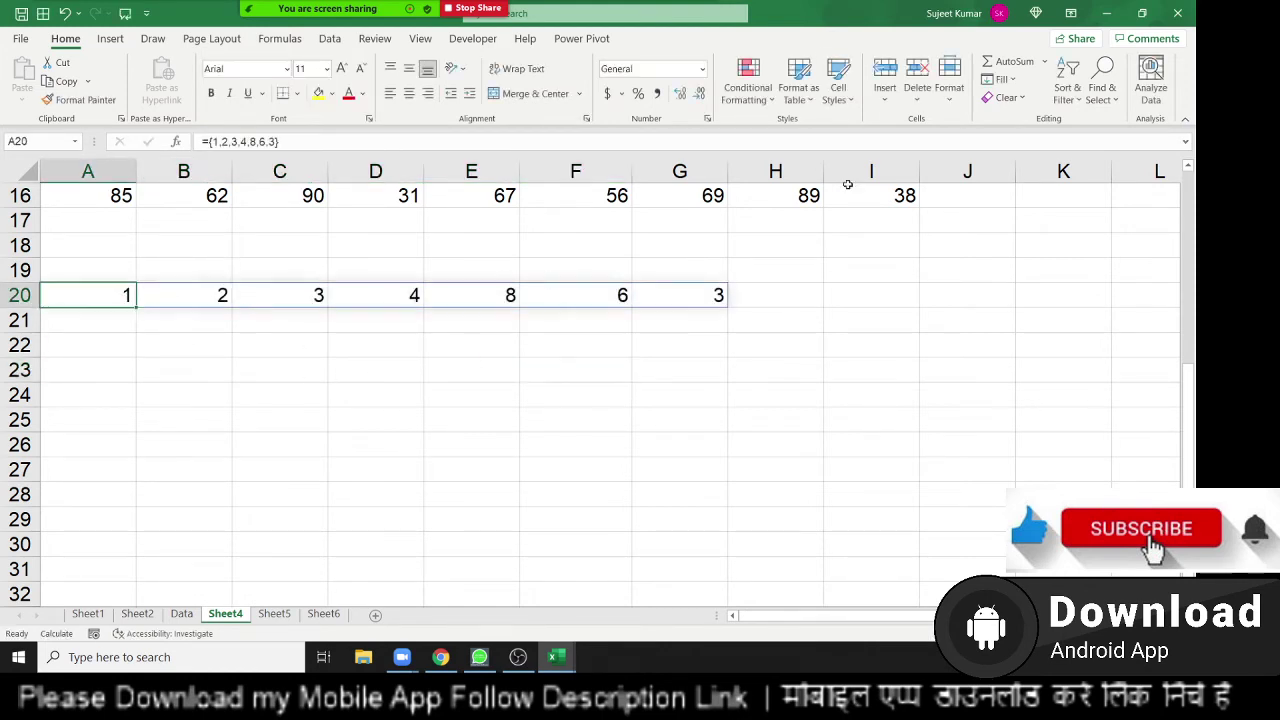
{"action": "left_click", "coordinate": [1085, 97]}
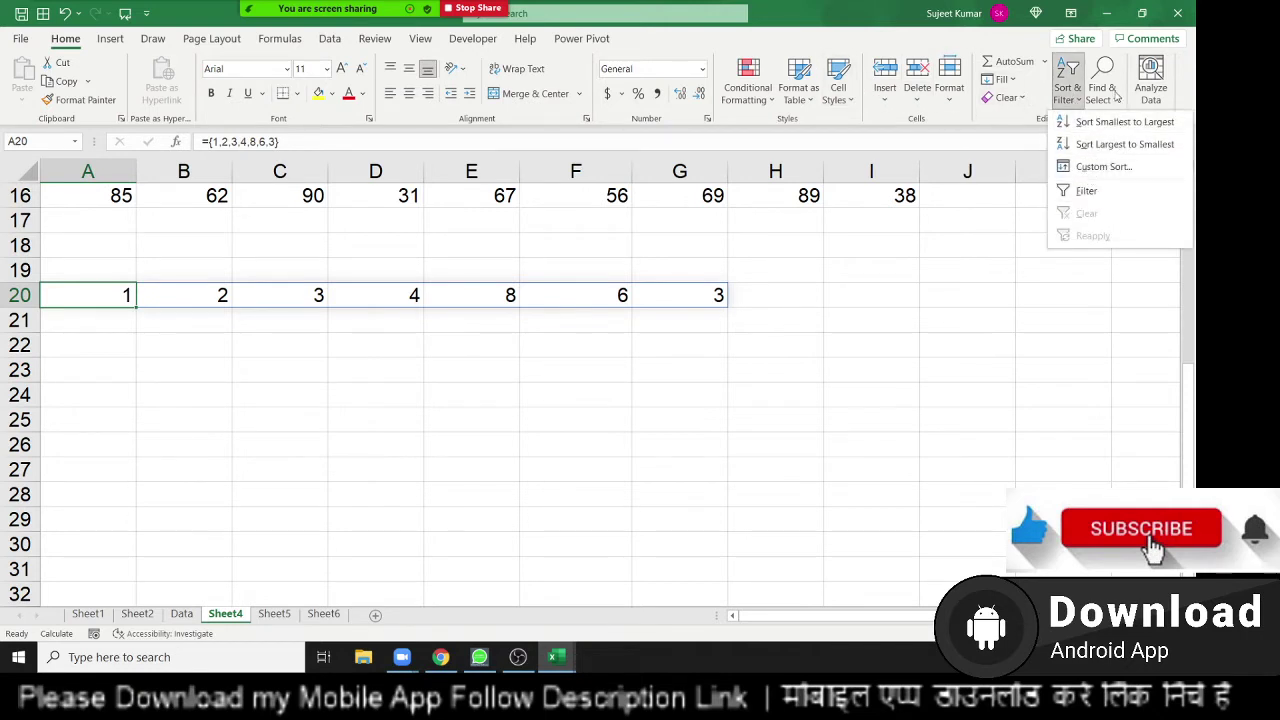
{"action": "left_click", "coordinate": [1105, 90]}
{"action": "left_click", "coordinate": [1110, 190]}
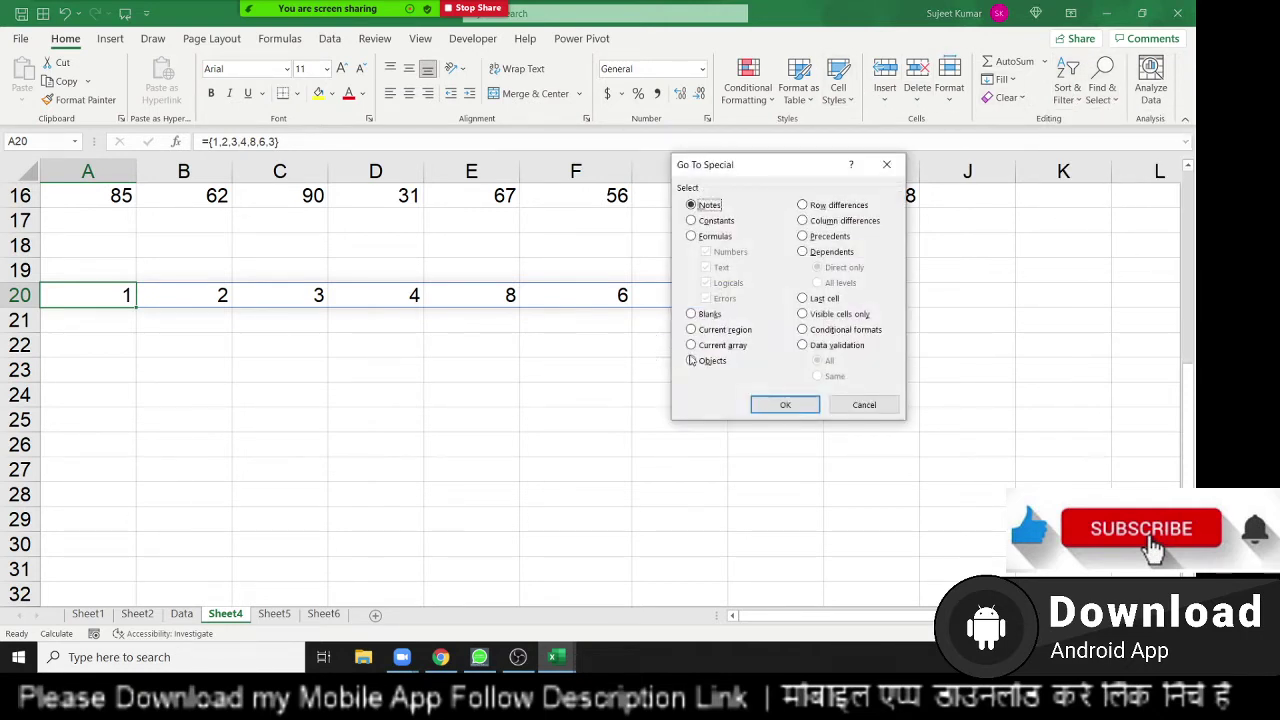
{"action": "left_click", "coordinate": [697, 345]}
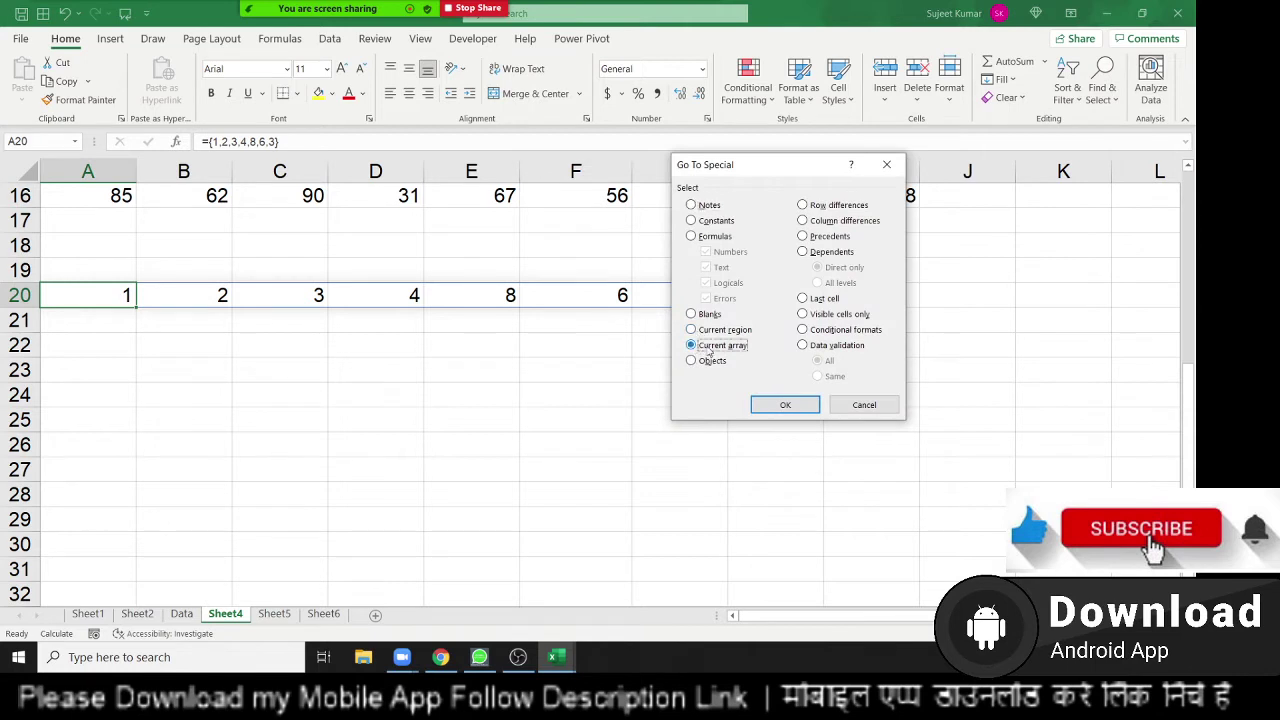
{"action": "left_click", "coordinate": [782, 404]}
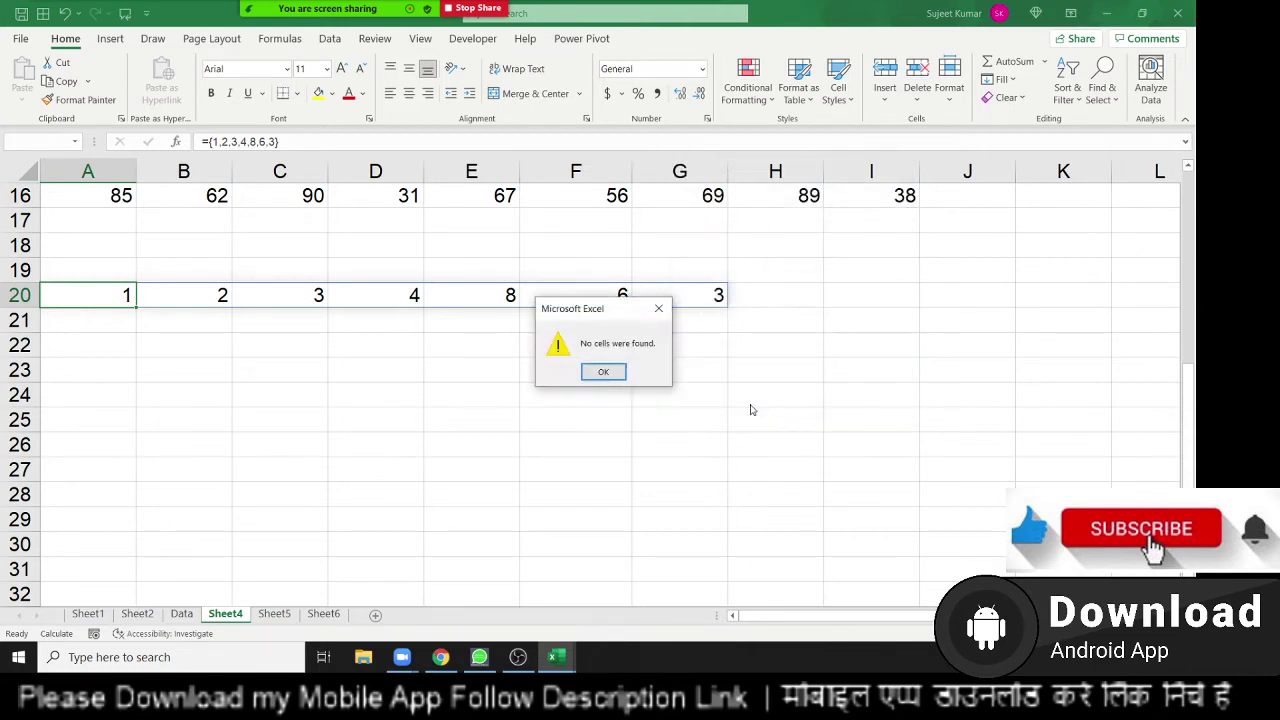
{"action": "left_click", "coordinate": [603, 375]}
{"action": "left_click", "coordinate": [256, 276]}
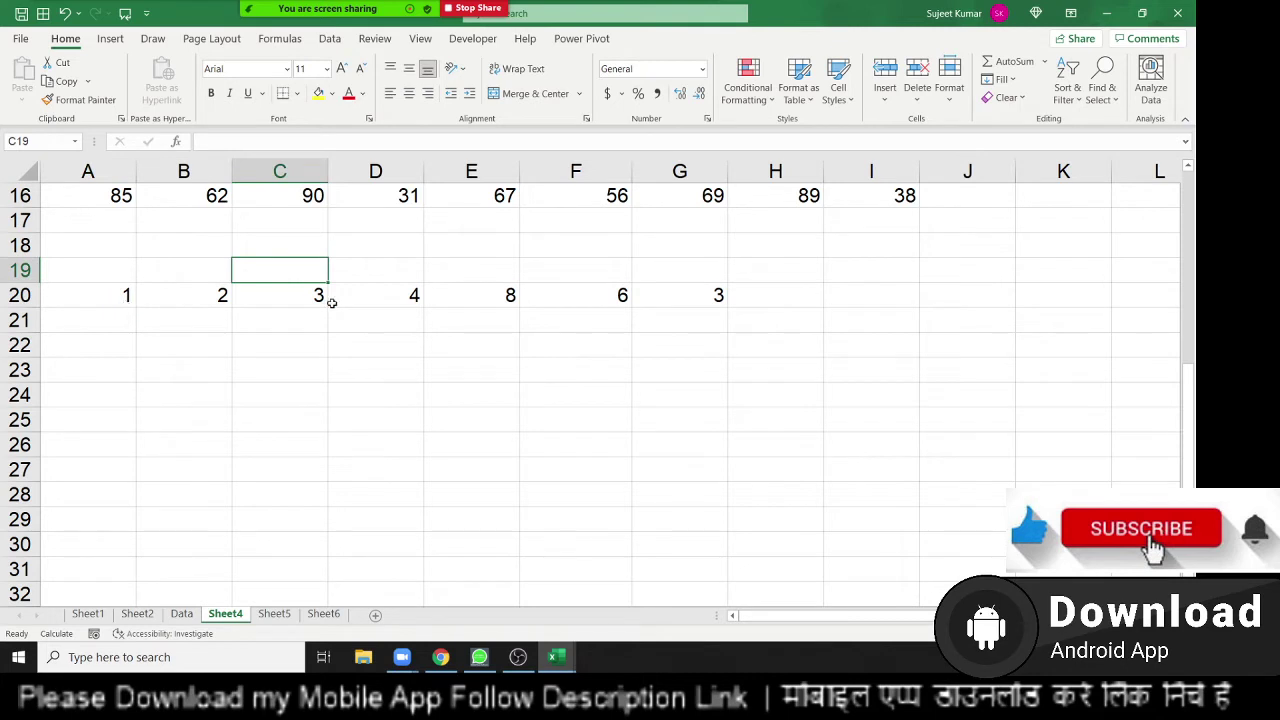
Overwrite A20 with the text New Delhi.
{"action": "left_click", "coordinate": [91, 296]}
{"action": "type", "text": "New Delhi"}
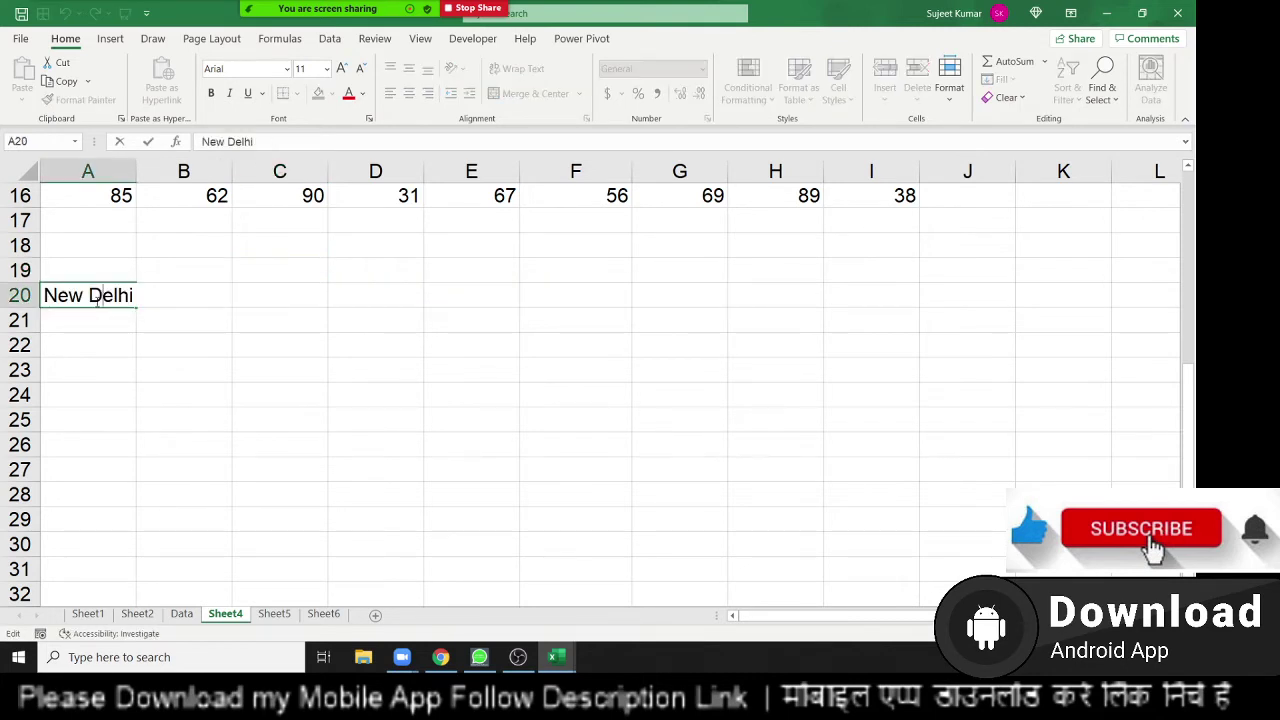
{"action": "left_click", "coordinate": [188, 340]}
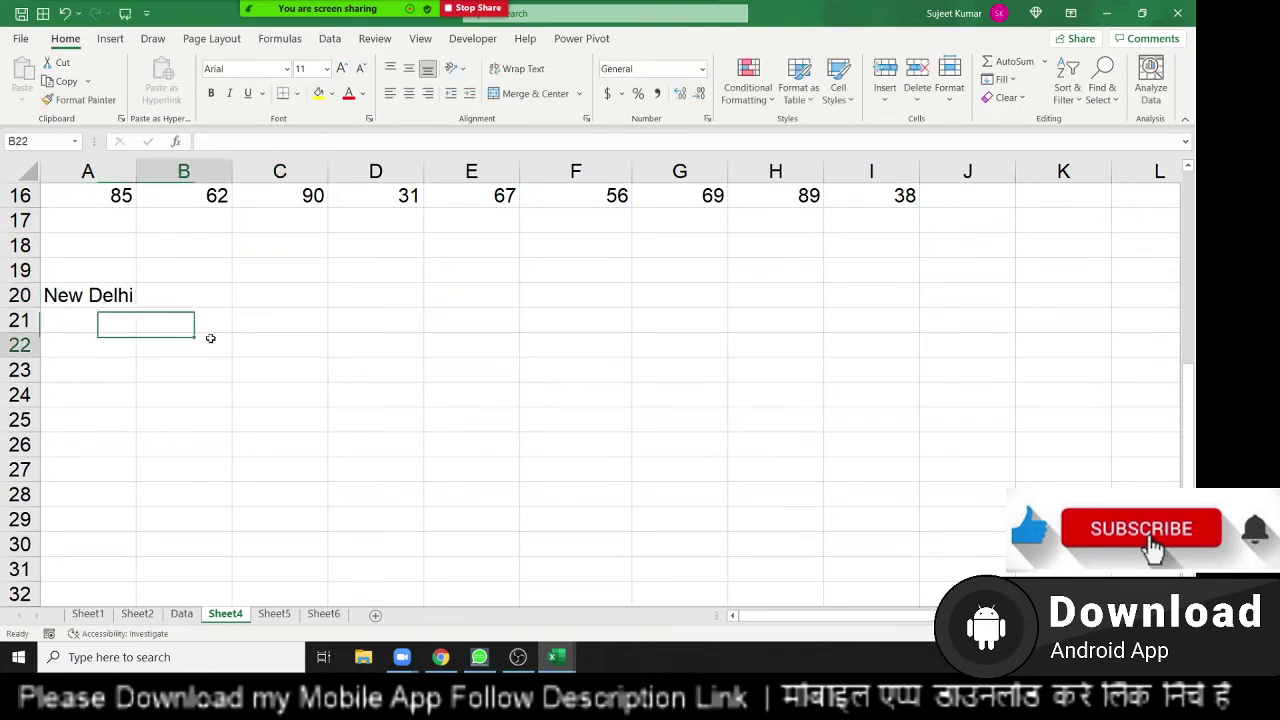
Paste New Delhi into cell J1 as well.
{"action": "scroll", "coordinate": [380, 411], "scroll_direction": "up", "scroll_amount": 5}
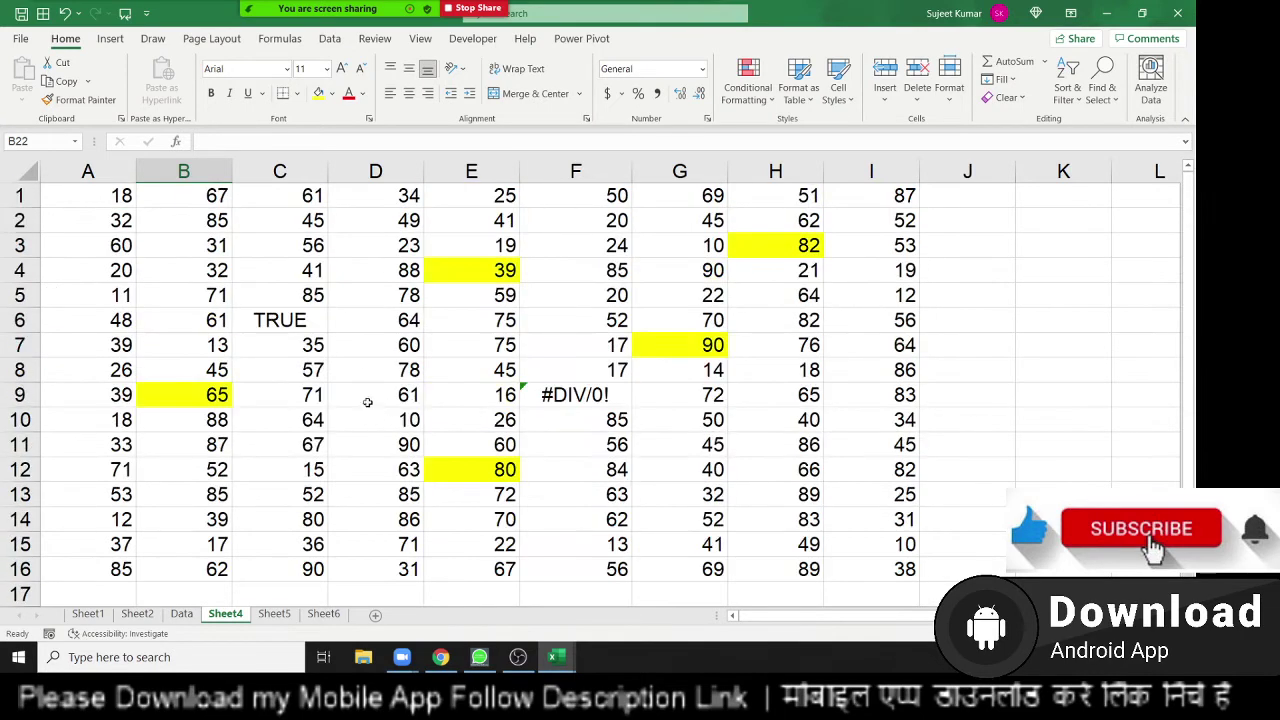
{"action": "left_click", "coordinate": [357, 361]}
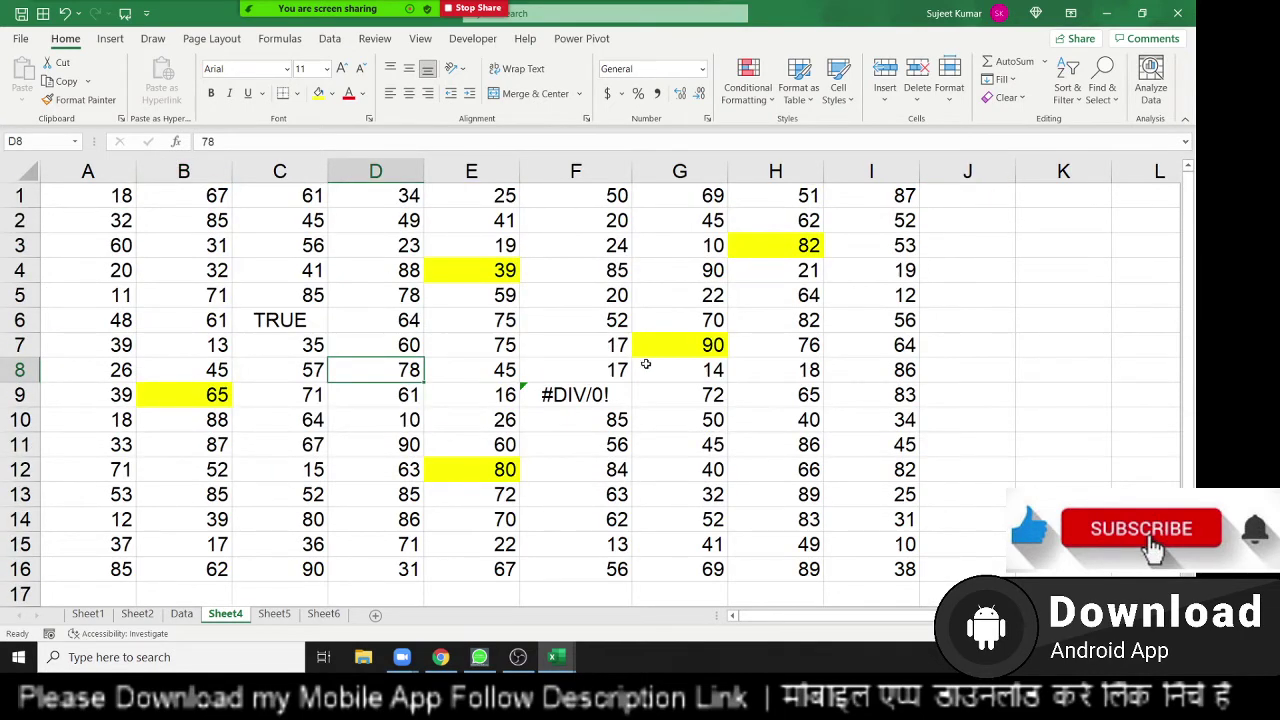
{"action": "scroll", "coordinate": [939, 341], "scroll_direction": "down", "scroll_amount": 4}
{"action": "left_click", "coordinate": [937, 334]}
{"action": "scroll", "coordinate": [940, 300], "scroll_direction": "up", "scroll_amount": 4}
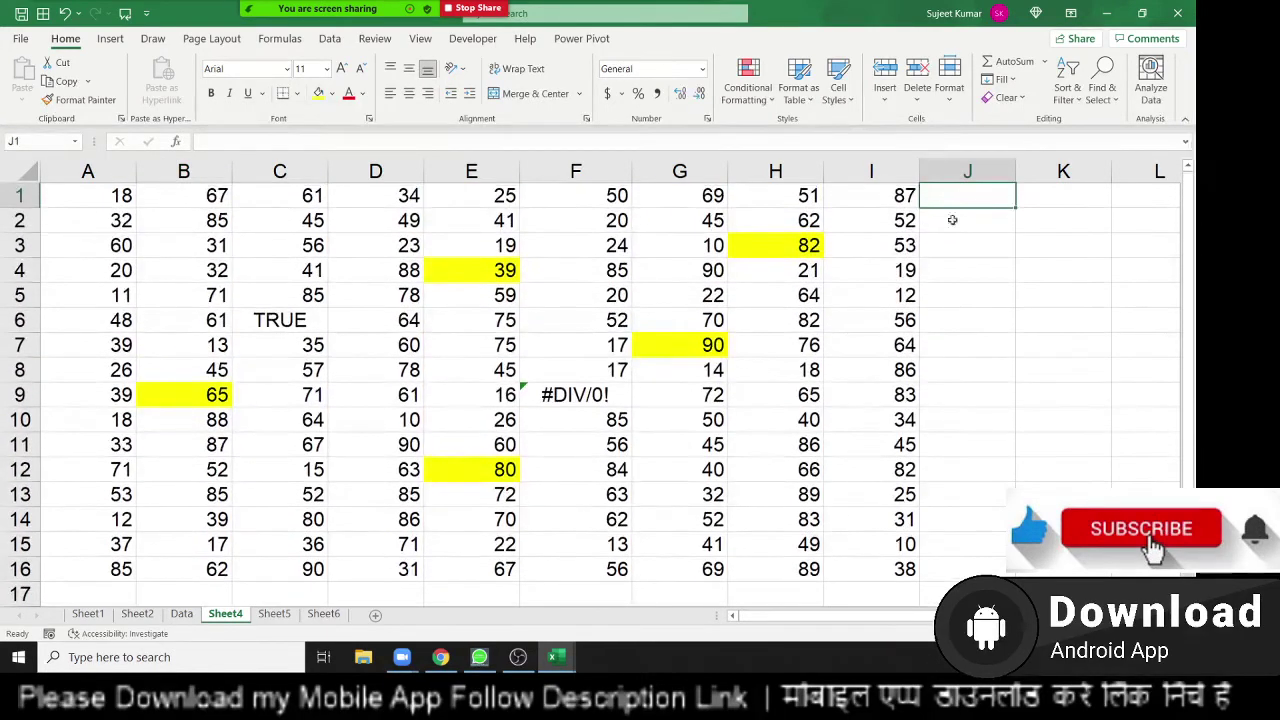
{"action": "left_click", "coordinate": [954, 195]}
{"action": "type", "text": "New Delhi"}
{"action": "left_click", "coordinate": [955, 265]}
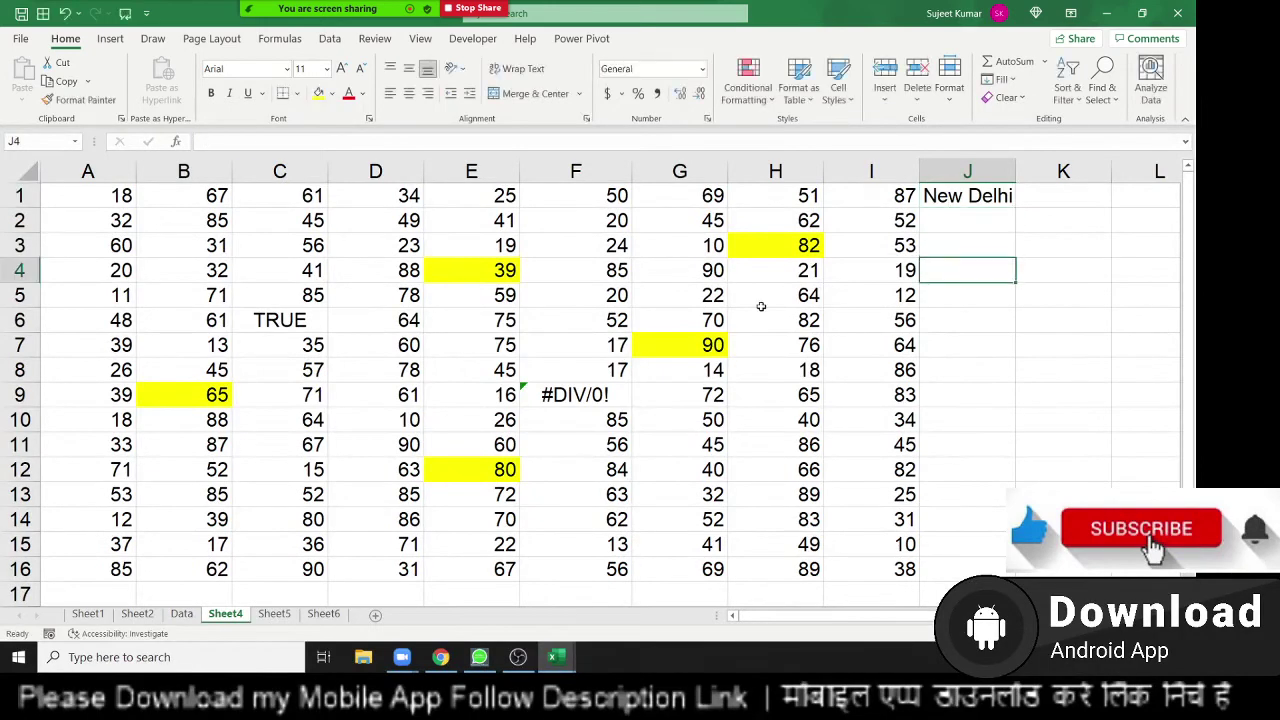
{"action": "left_click", "coordinate": [263, 272]}
{"action": "left_click", "coordinate": [1066, 90]}
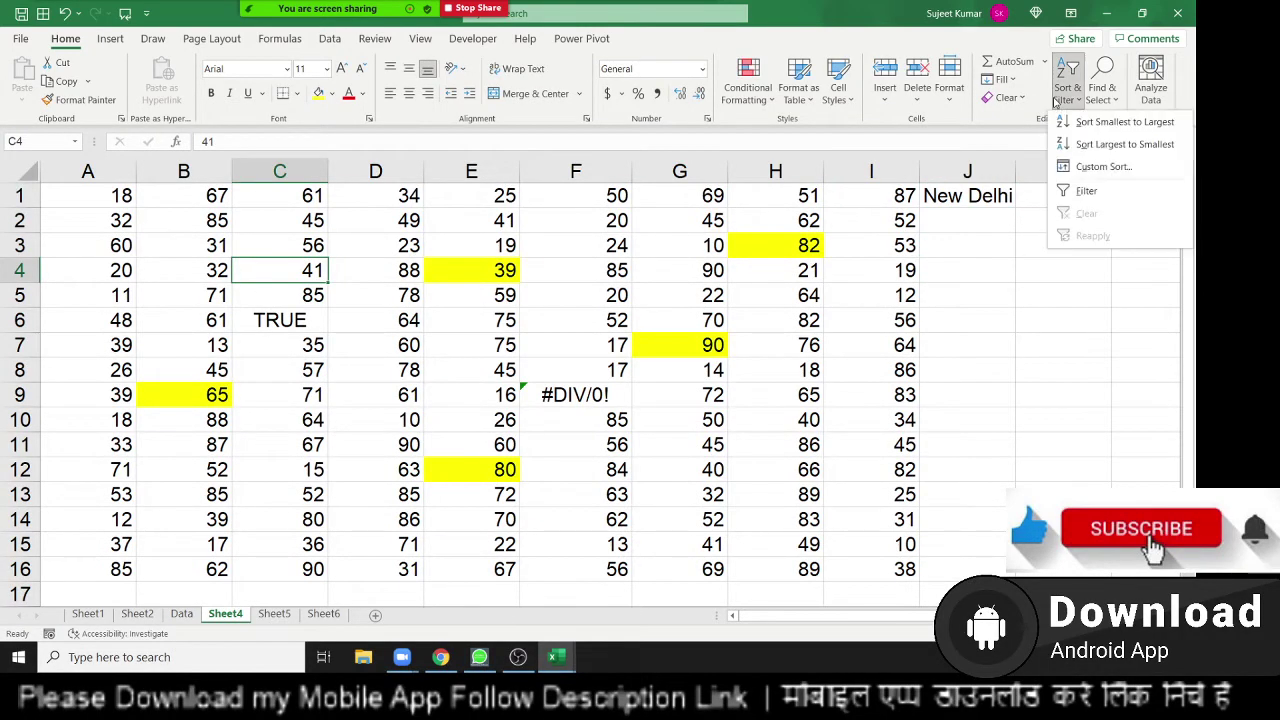
{"action": "left_click", "coordinate": [1100, 82]}
{"action": "left_click", "coordinate": [1100, 82]}
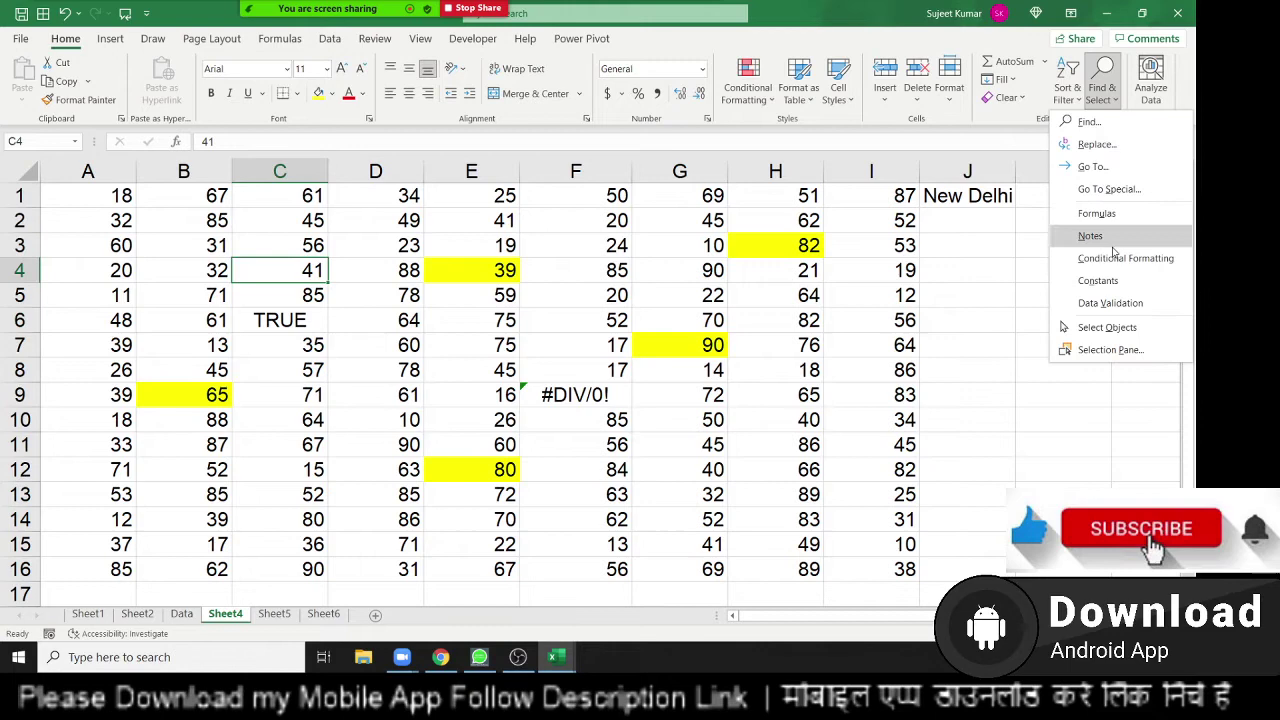
{"action": "left_click", "coordinate": [1110, 194]}
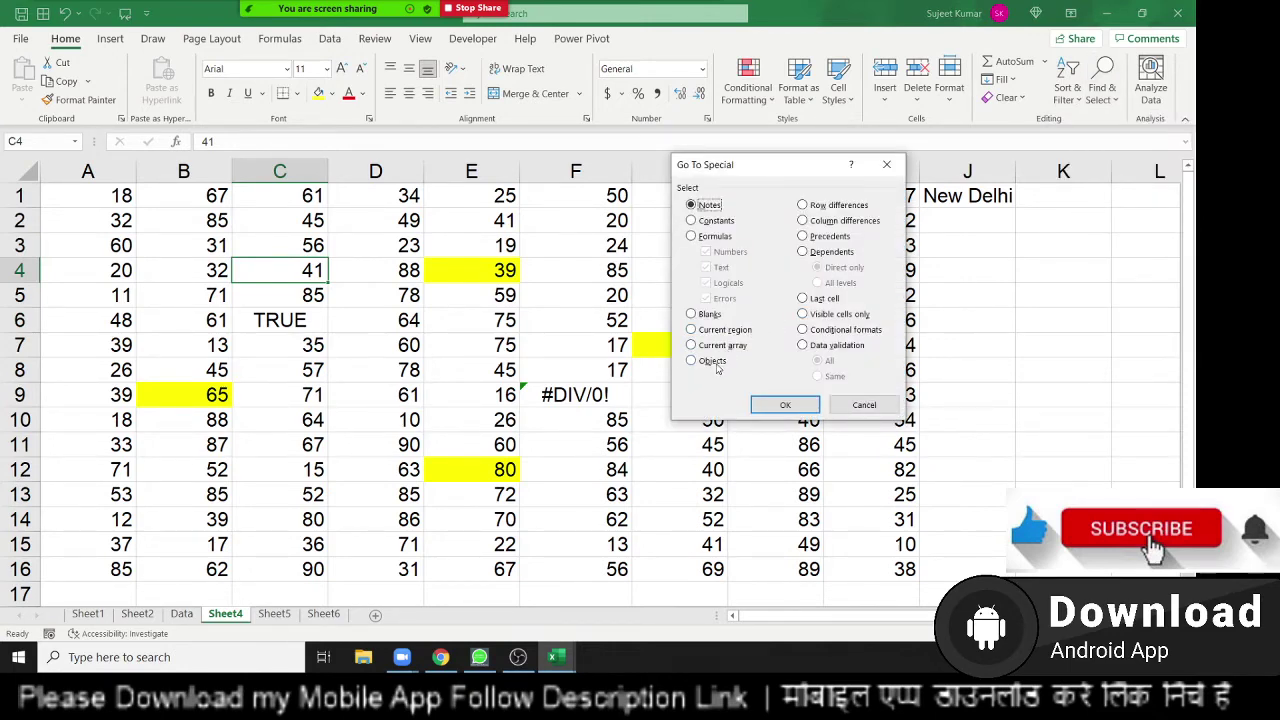
{"action": "left_click", "coordinate": [712, 362]}
{"action": "left_click", "coordinate": [829, 207]}
{"action": "left_click", "coordinate": [828, 222]}
{"action": "left_click", "coordinate": [831, 205]}
{"action": "left_click", "coordinate": [831, 221]}
{"action": "left_click", "coordinate": [827, 237]}
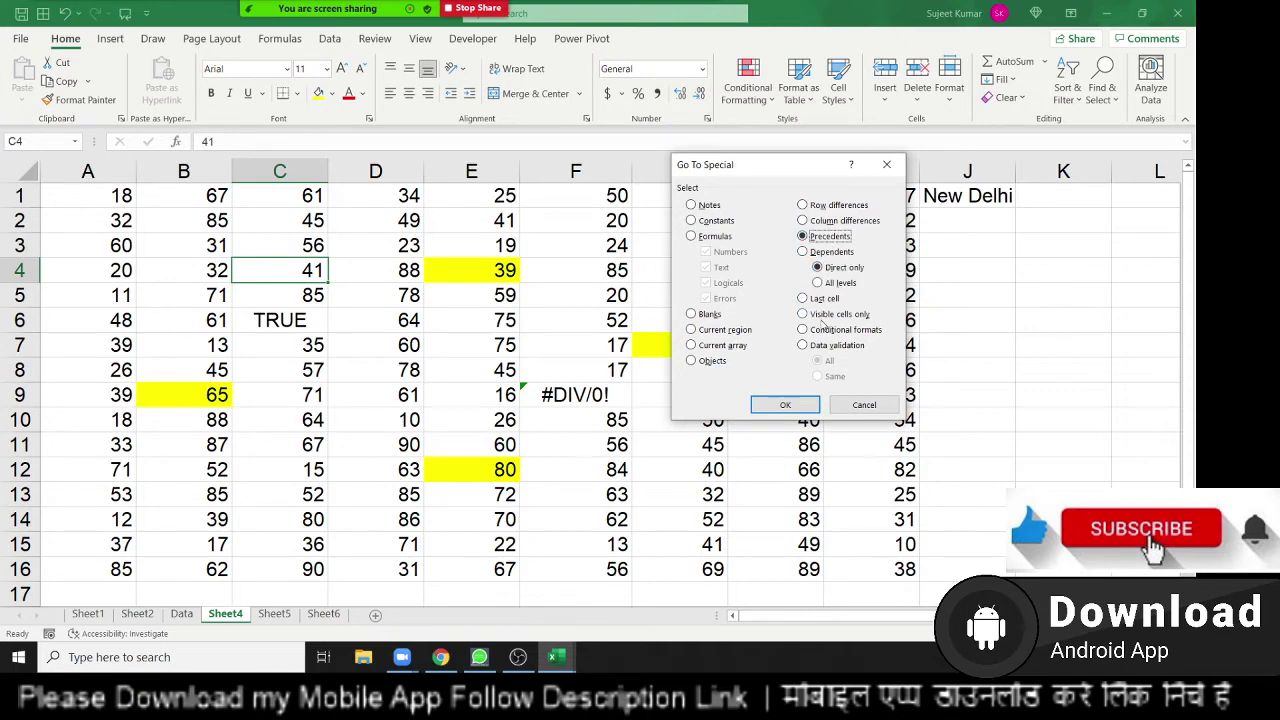
{"action": "left_click", "coordinate": [828, 300]}
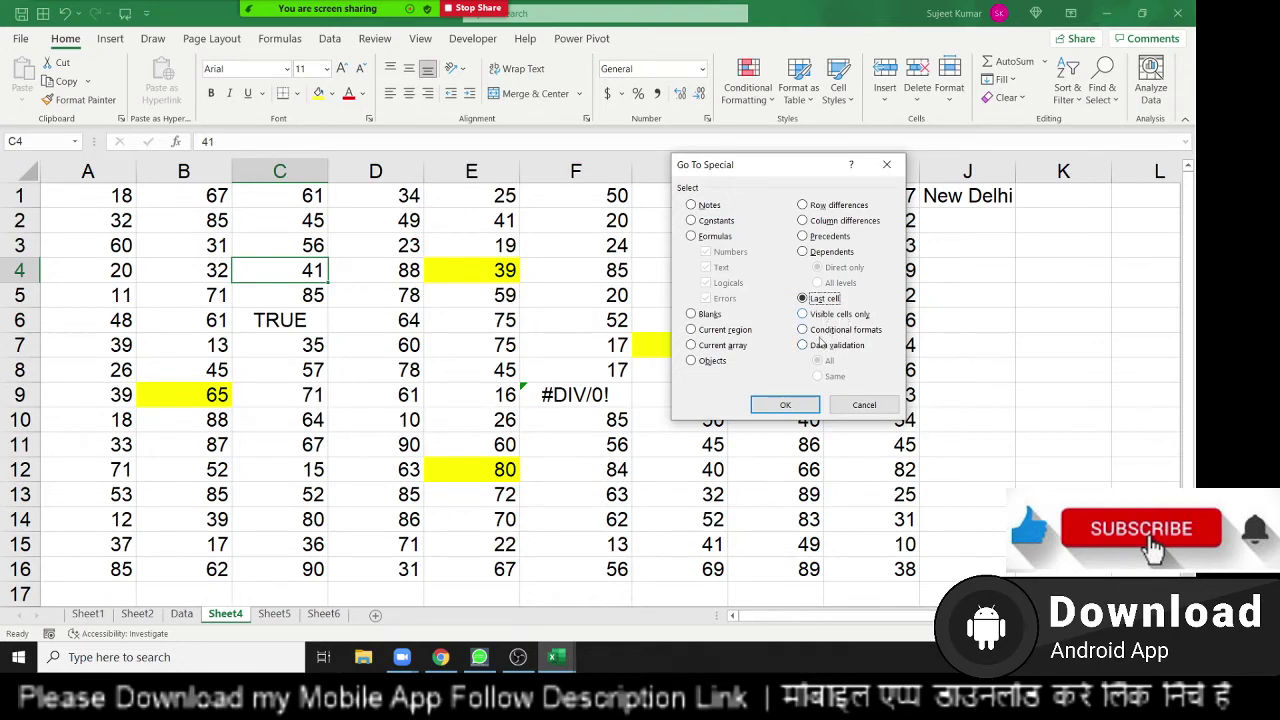
{"action": "left_click", "coordinate": [864, 404]}
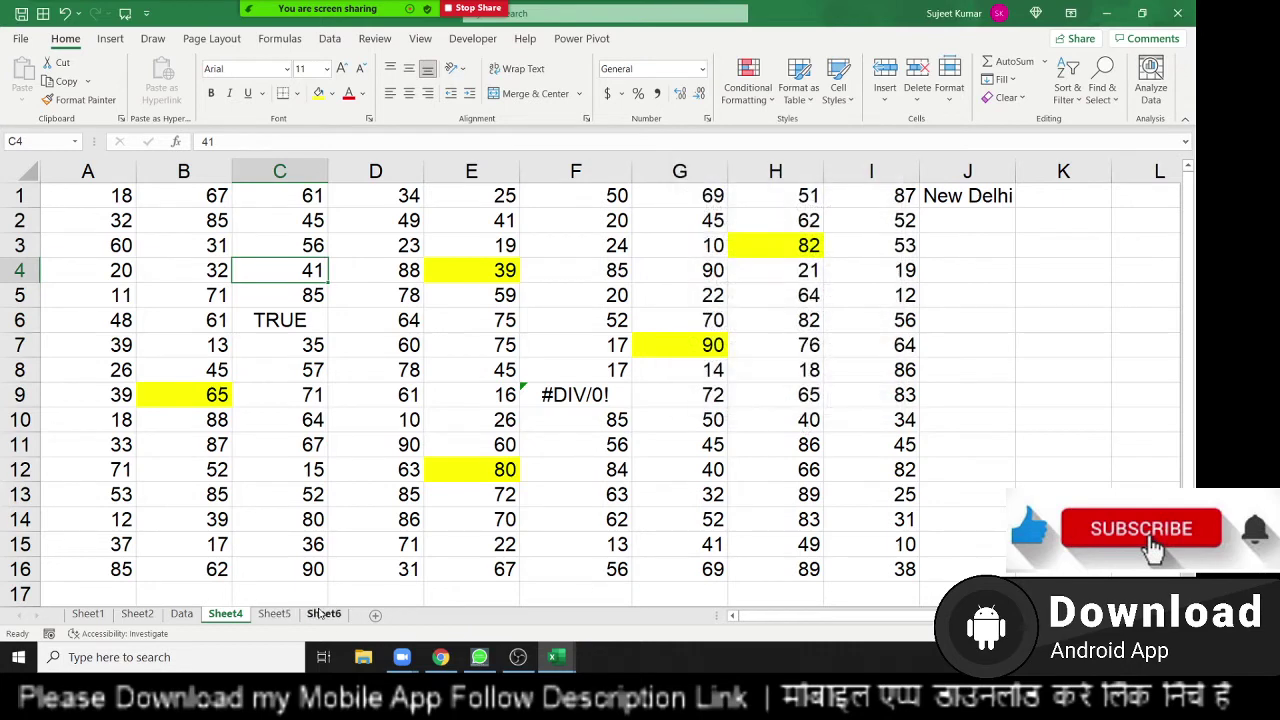
On Sheet6, enter 85, 36, 52 and 14 in A1:A4.
{"action": "left_click", "coordinate": [323, 614]}
{"action": "left_click", "coordinate": [55, 184]}
{"action": "type", "text": "85"}
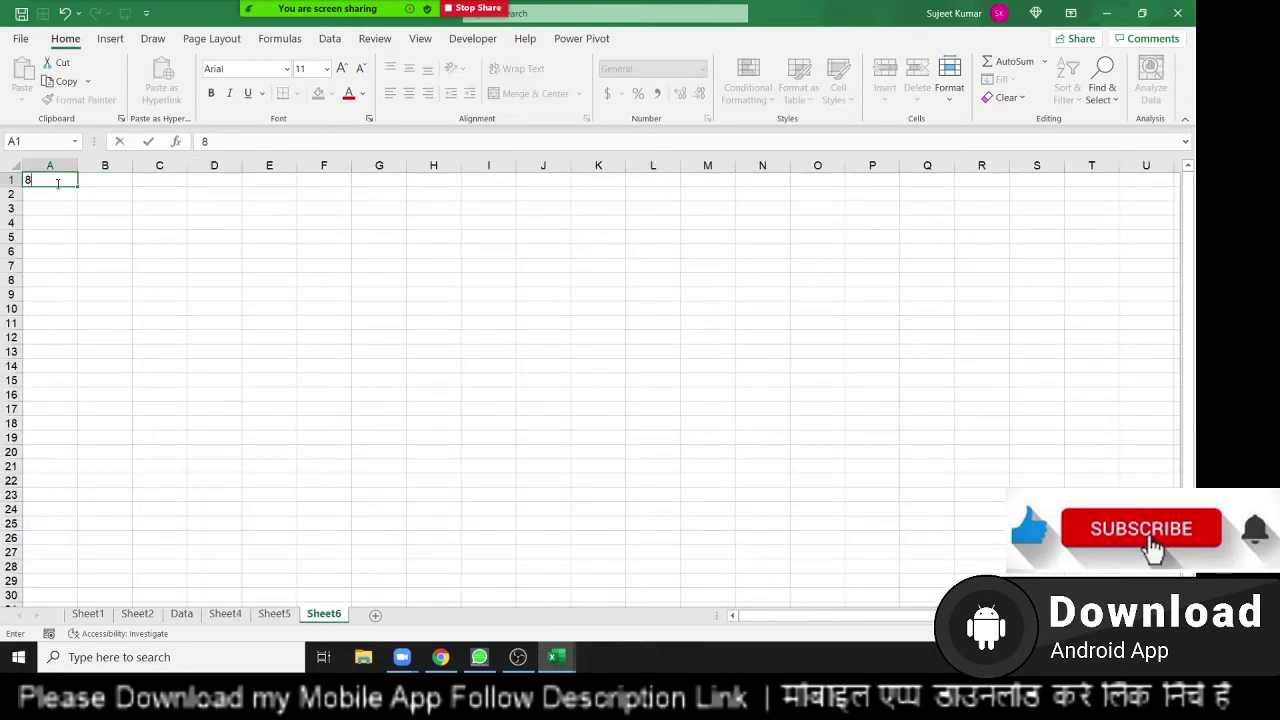
{"action": "key", "text": "Return"}
{"action": "type", "text": "36"}
{"action": "key", "text": "Return"}
{"action": "type", "text": "52"}
{"action": "key", "text": "Return"}
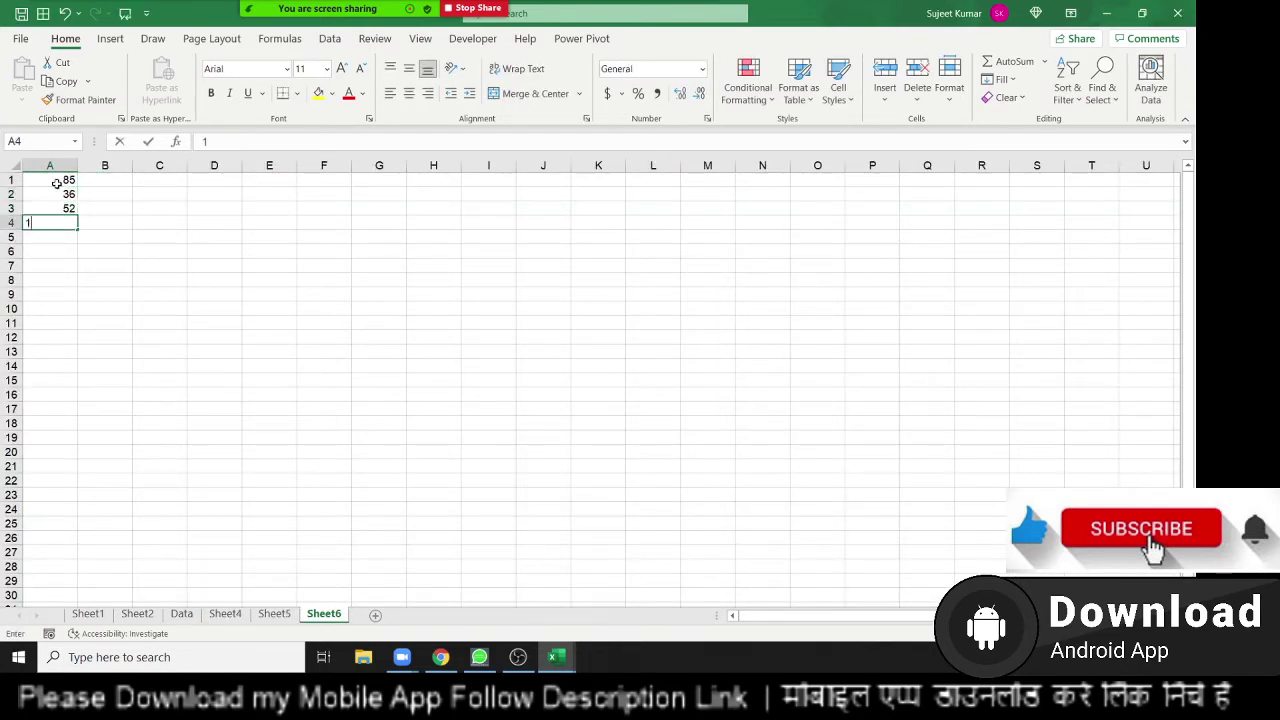
{"action": "type", "text": "14"}
{"action": "key", "text": "Return"}
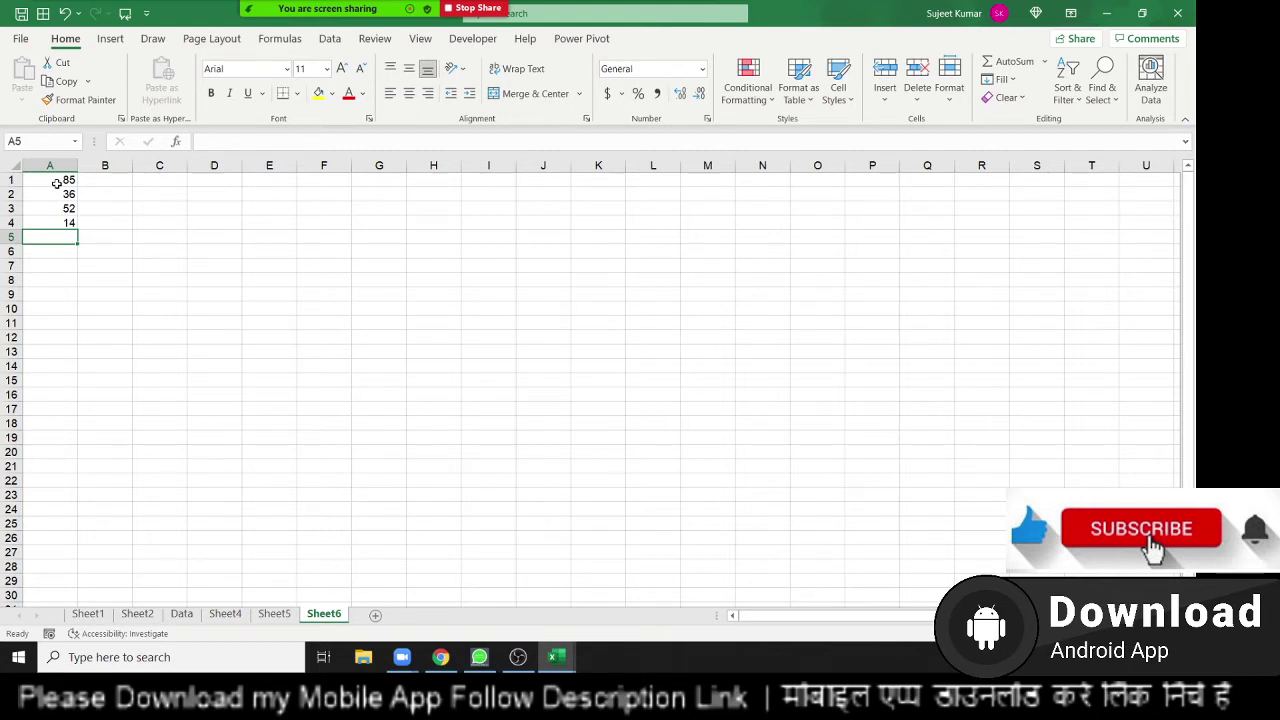
Continue down column A with 96, 36, 32, 52, 14, 63, 36, 63, 35 and 693 in A5:A14.
{"action": "type", "text": "96"}
{"action": "key", "text": "Return"}
{"action": "type", "text": "36"}
{"action": "key", "text": "Return"}
{"action": "type", "text": "32"}
{"action": "key", "text": "Return"}
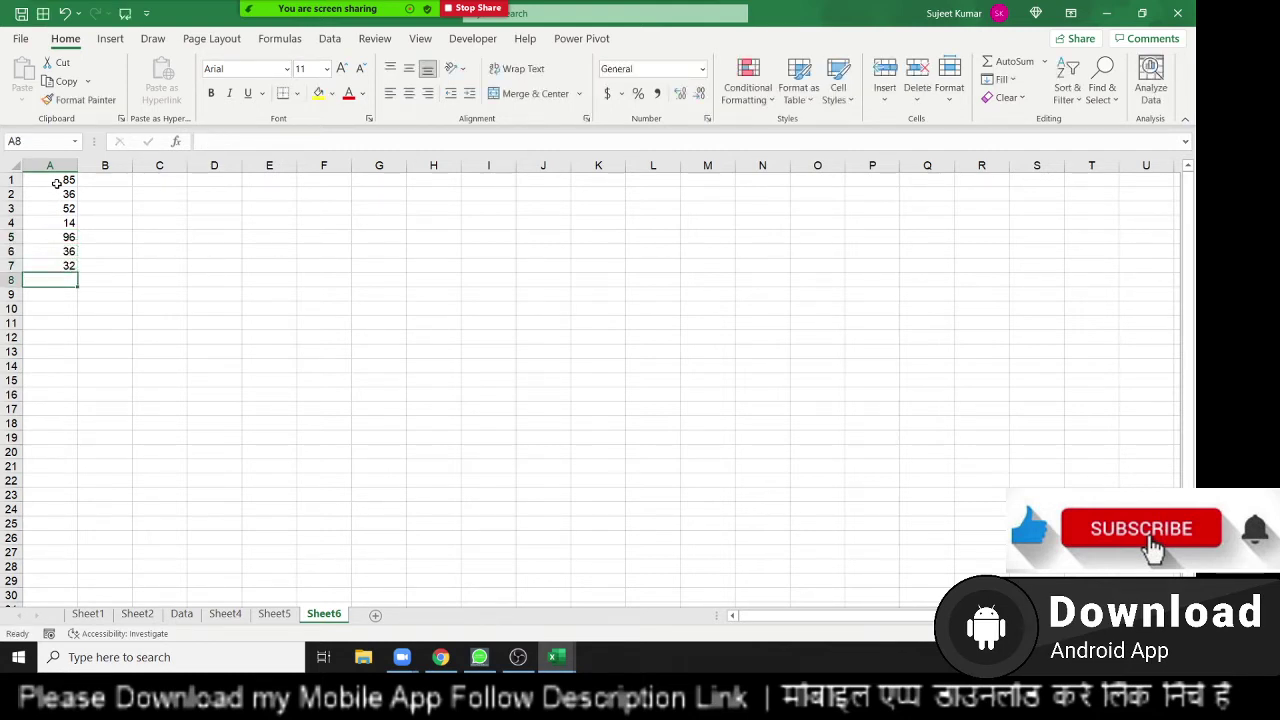
{"action": "type", "text": "52"}
{"action": "key", "text": "Return"}
{"action": "type", "text": "14"}
{"action": "key", "text": "Return"}
{"action": "type", "text": "63"}
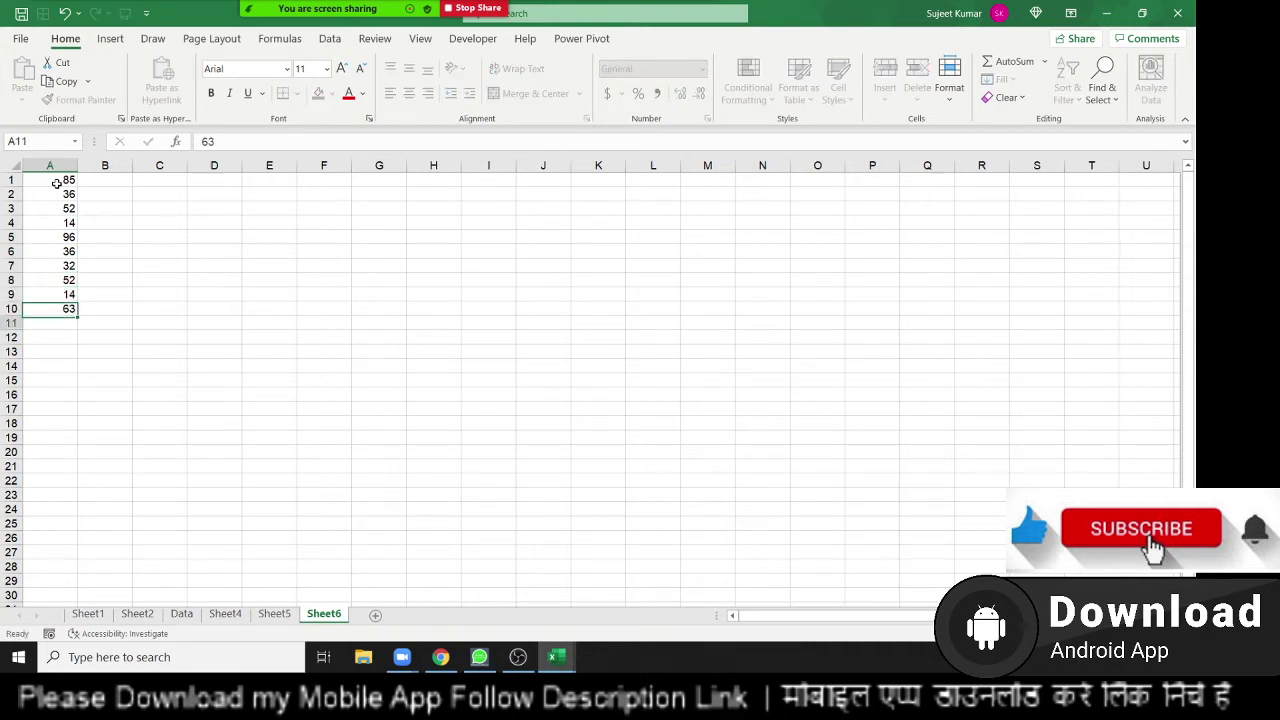
{"action": "key", "text": "Return"}
{"action": "type", "text": "36"}
{"action": "key", "text": "Return"}
{"action": "type", "text": "63"}
{"action": "key", "text": "Return"}
{"action": "type", "text": "35"}
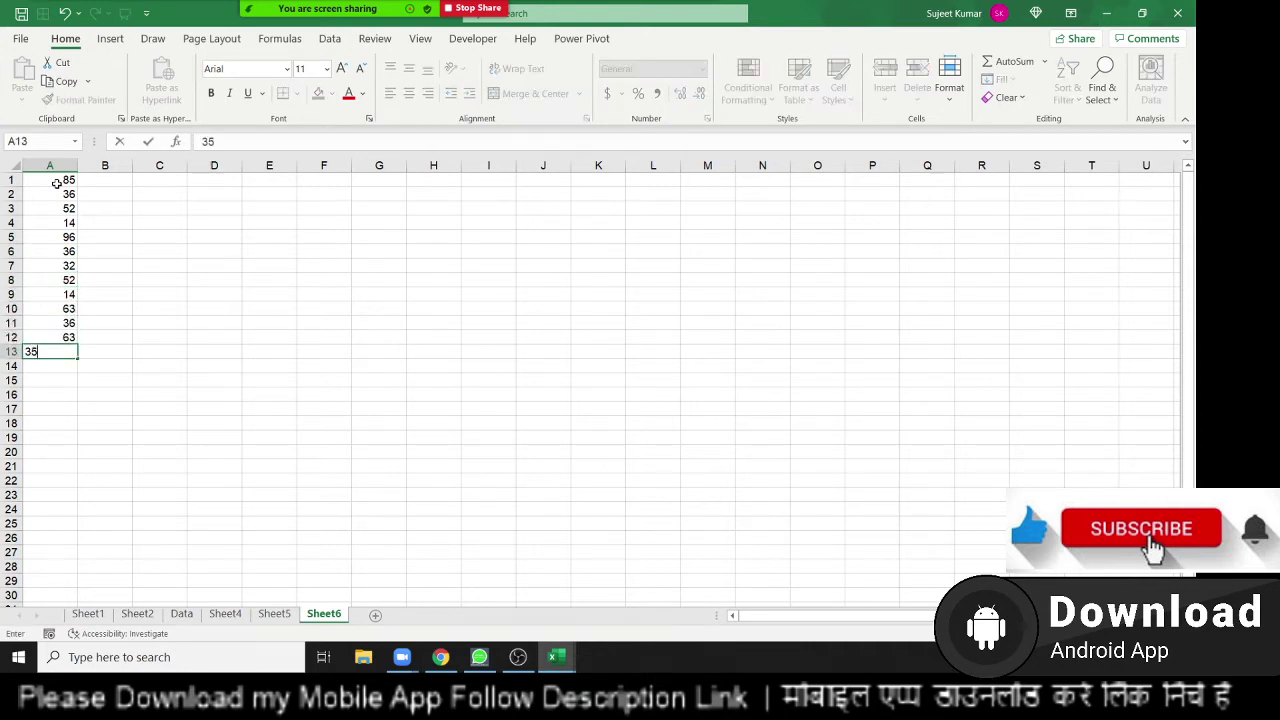
{"action": "key", "text": "Return"}
{"action": "type", "text": "693"}
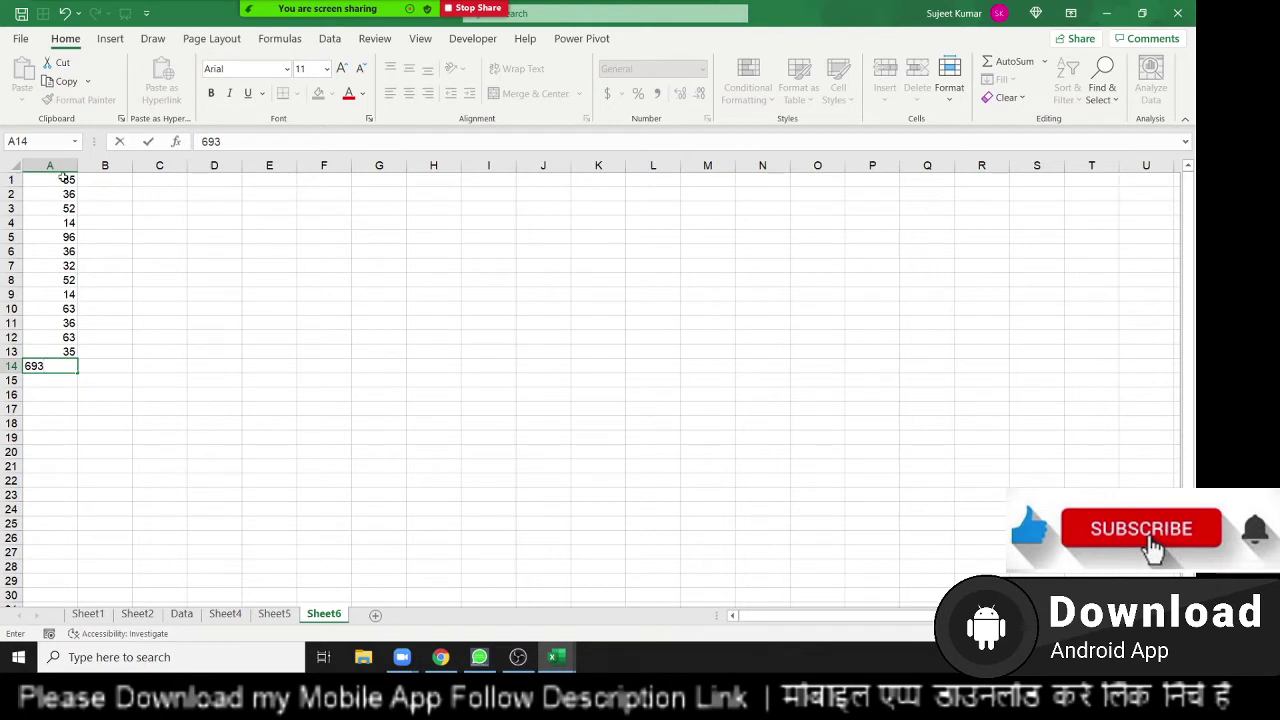
{"action": "key", "text": "Return"}
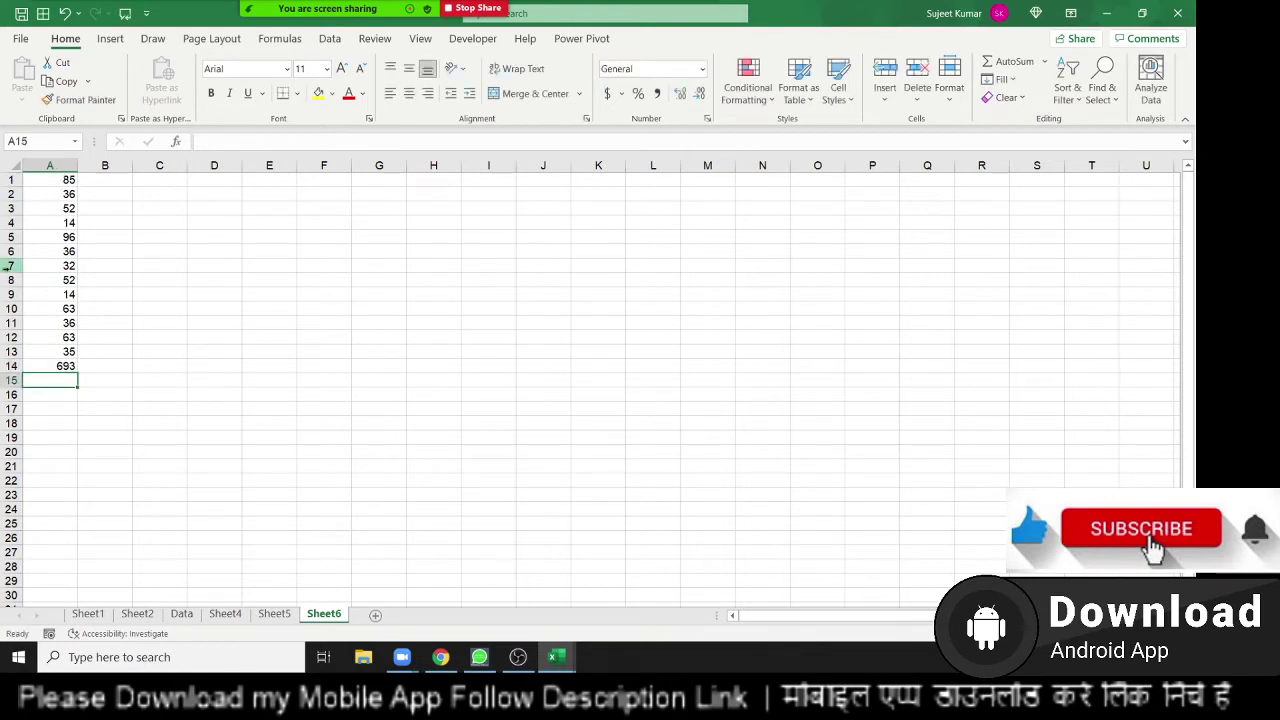
Hide rows 5 to 9 on Sheet6.
{"action": "left_click_drag", "start_coordinate": [8, 237], "coordinate": [8, 291]}
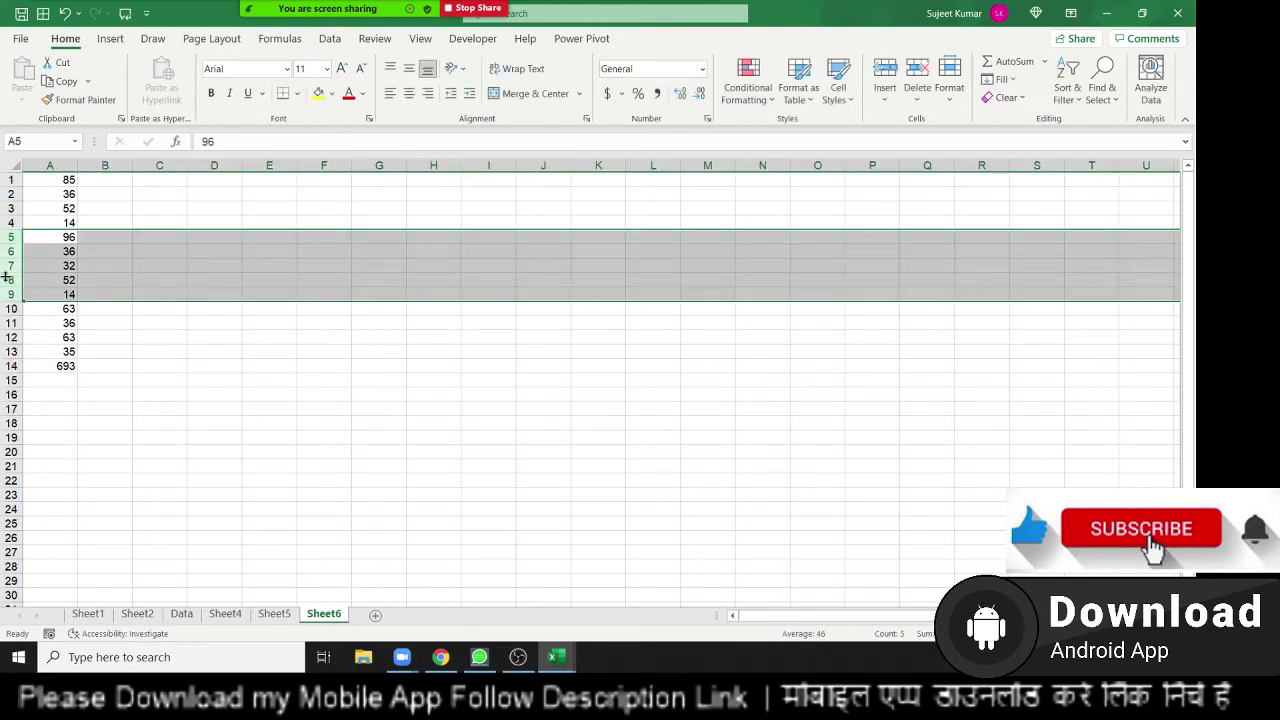
{"action": "right_click", "coordinate": [8, 280]}
{"action": "left_click", "coordinate": [45, 522]}
{"action": "left_click", "coordinate": [120, 424]}
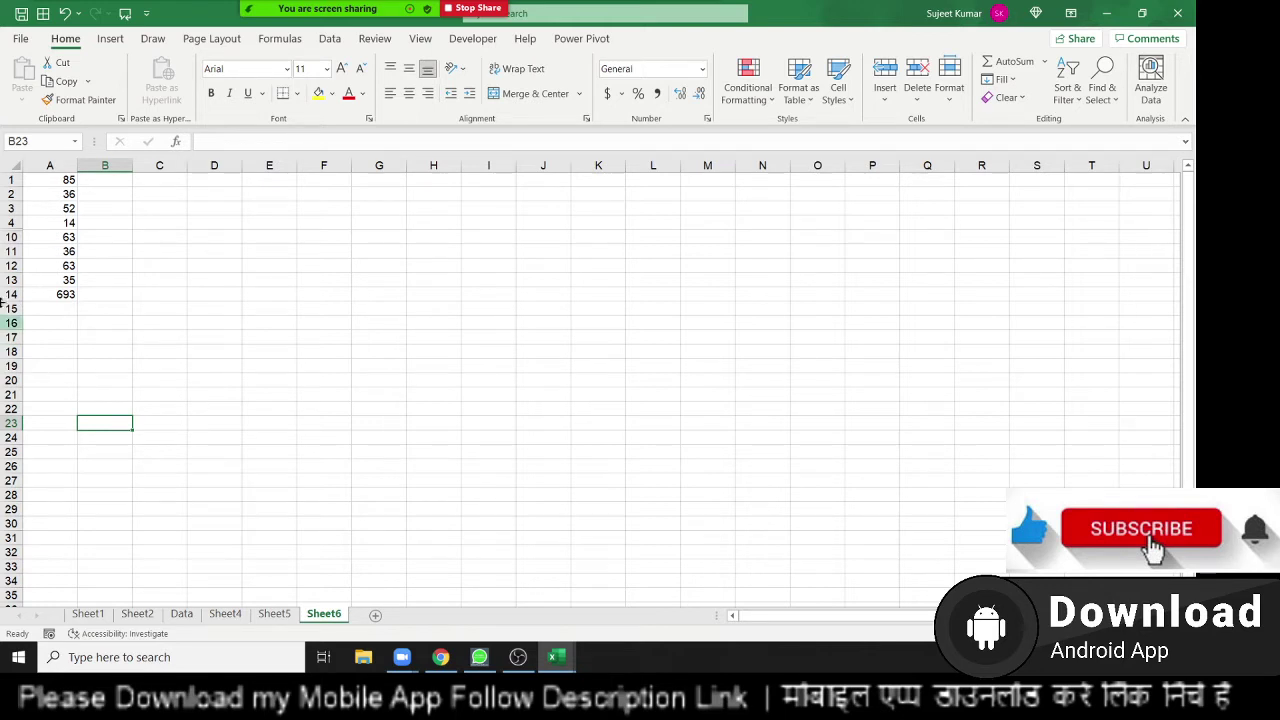
Copy A1:A14 and paste it at E19.
{"action": "left_click_drag", "start_coordinate": [60, 294], "coordinate": [60, 182]}
{"action": "key", "text": "ctrl+c"}
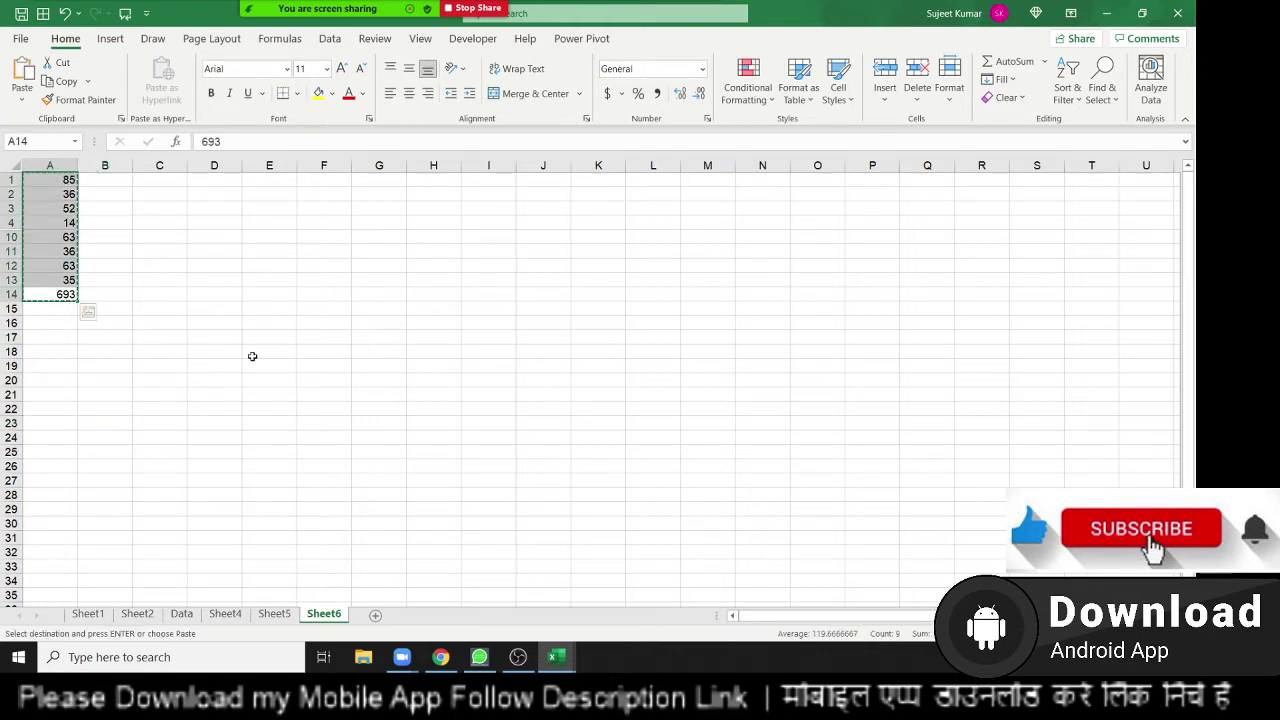
{"action": "left_click", "coordinate": [289, 365]}
{"action": "key", "text": "ctrl+v"}
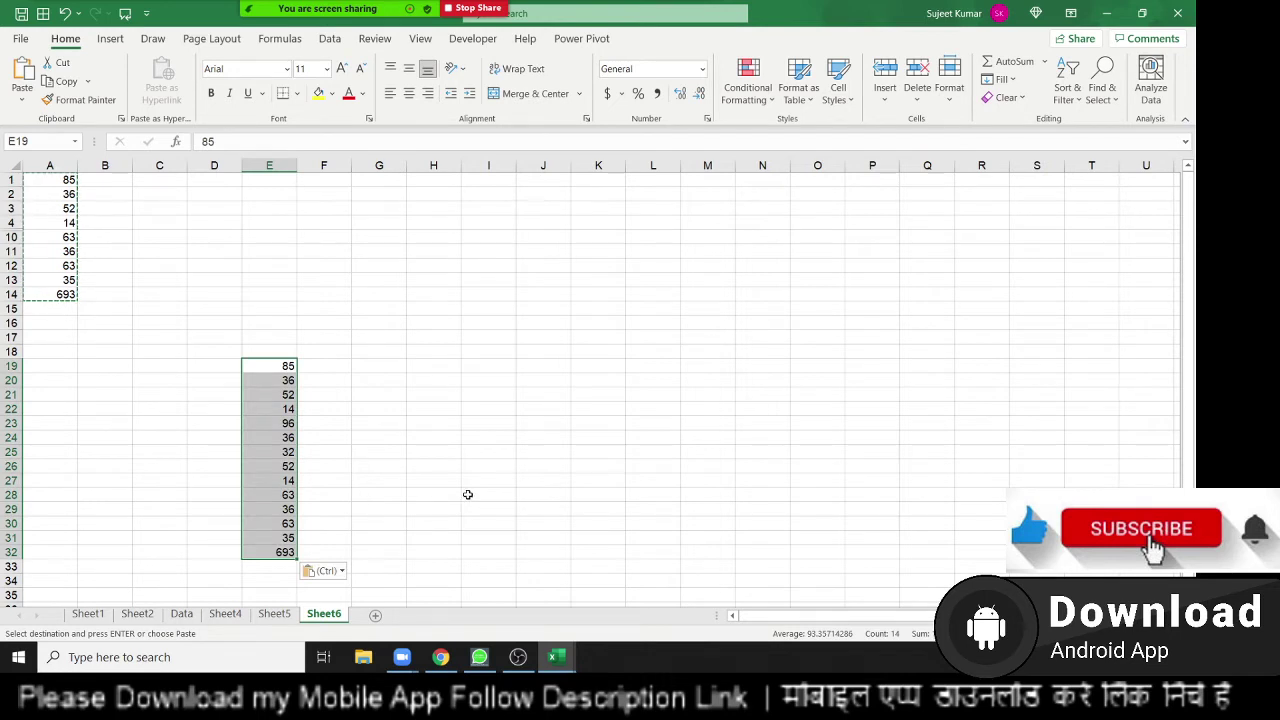
Undo the E19 paste, cancel the copy, and reselect A1:A14.
{"action": "key", "text": "ctrl+z"}
{"action": "left_click", "coordinate": [212, 373]}
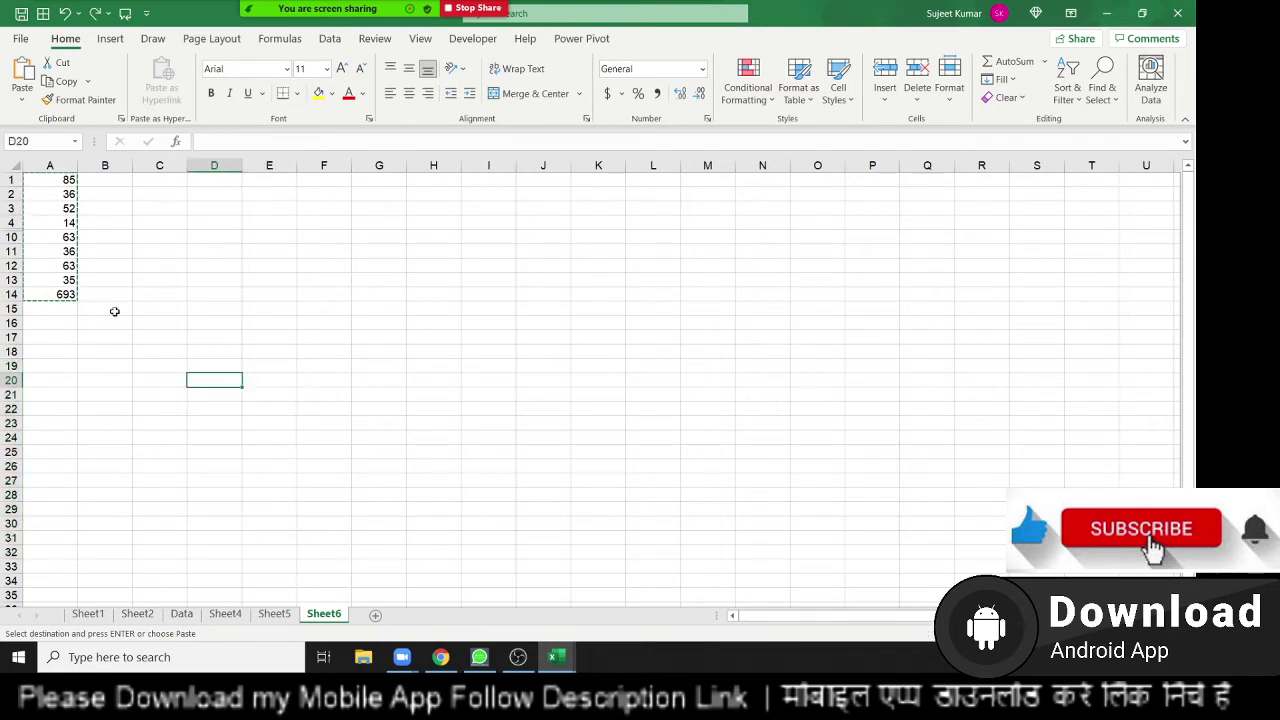
{"action": "key", "text": "Escape"}
{"action": "left_click_drag", "start_coordinate": [57, 180], "coordinate": [58, 294]}
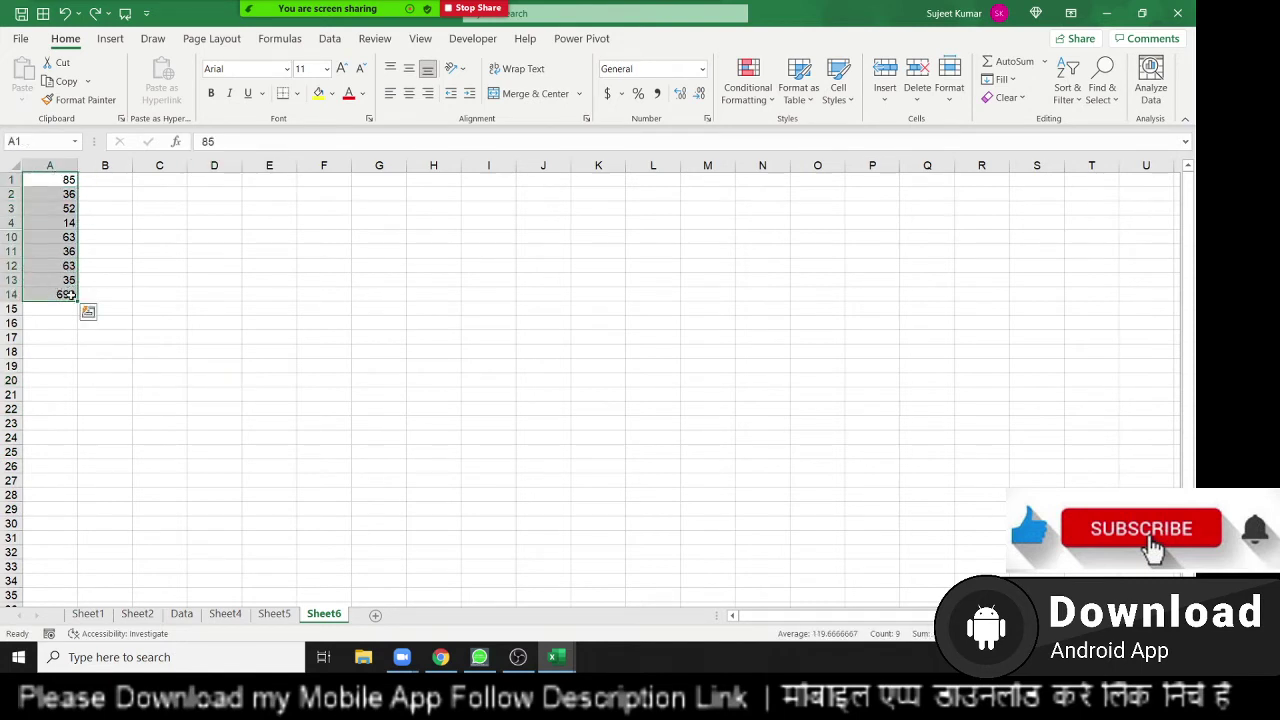
Select only the visible cells of A1:A14 using Go To Special.
{"action": "key", "text": "F5"}
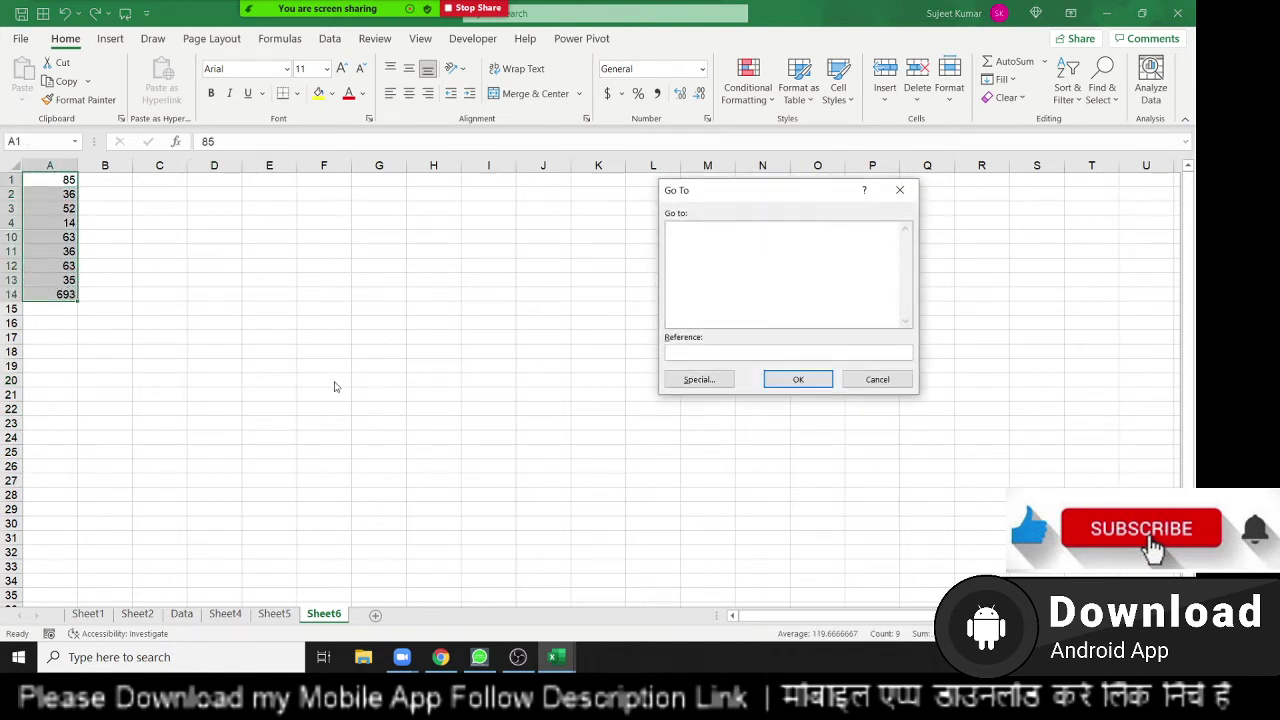
{"action": "left_click", "coordinate": [700, 380]}
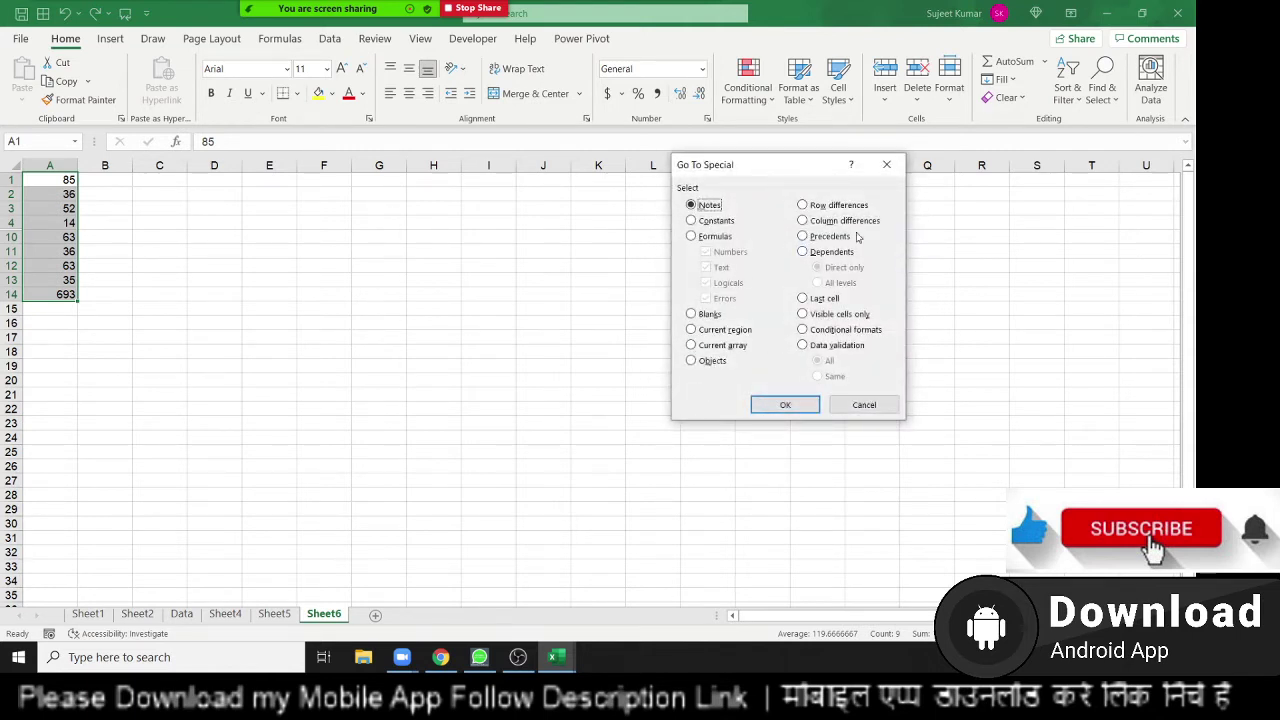
{"action": "left_click_drag", "start_coordinate": [714, 168], "coordinate": [414, 117]}
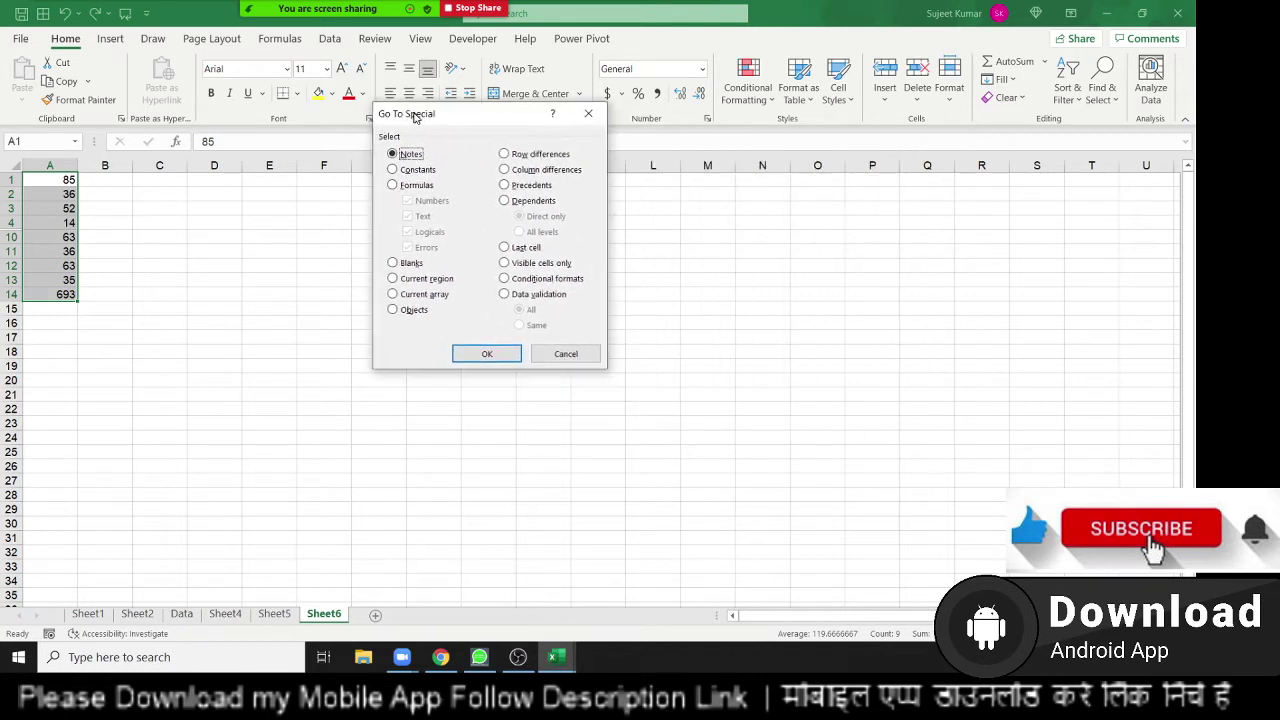
{"action": "left_click", "coordinate": [545, 268]}
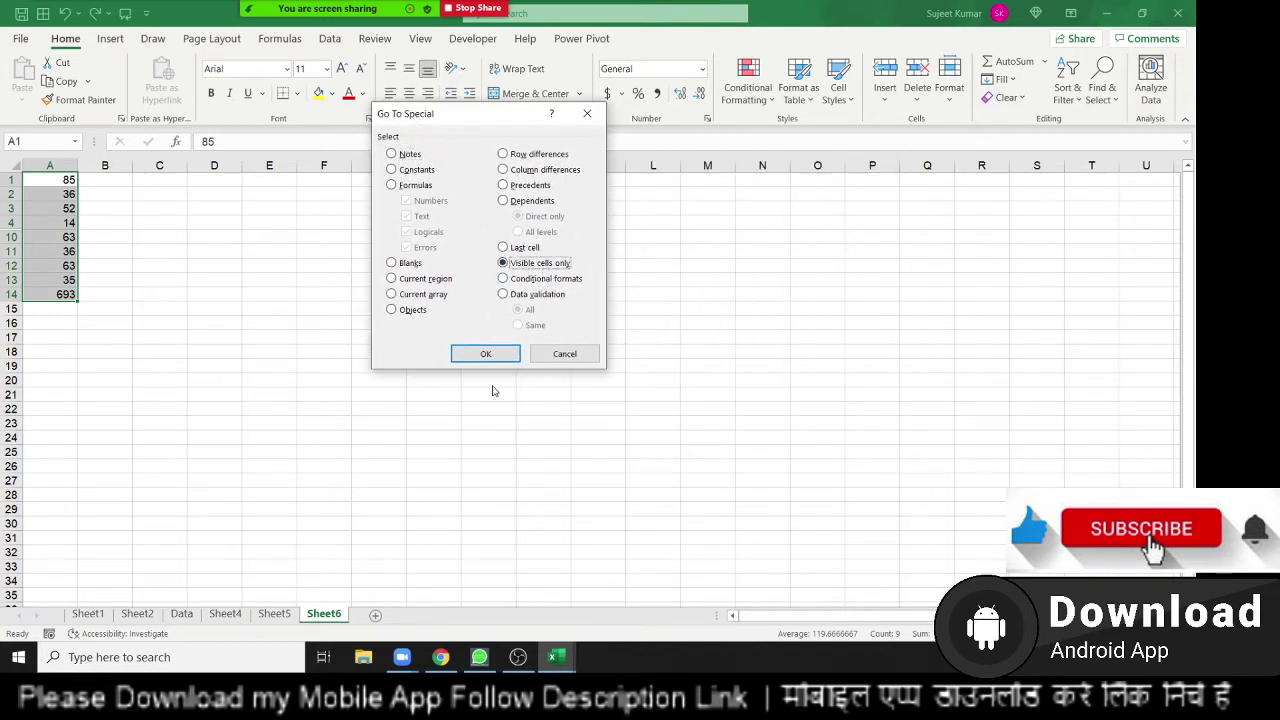
{"action": "left_click", "coordinate": [488, 354]}
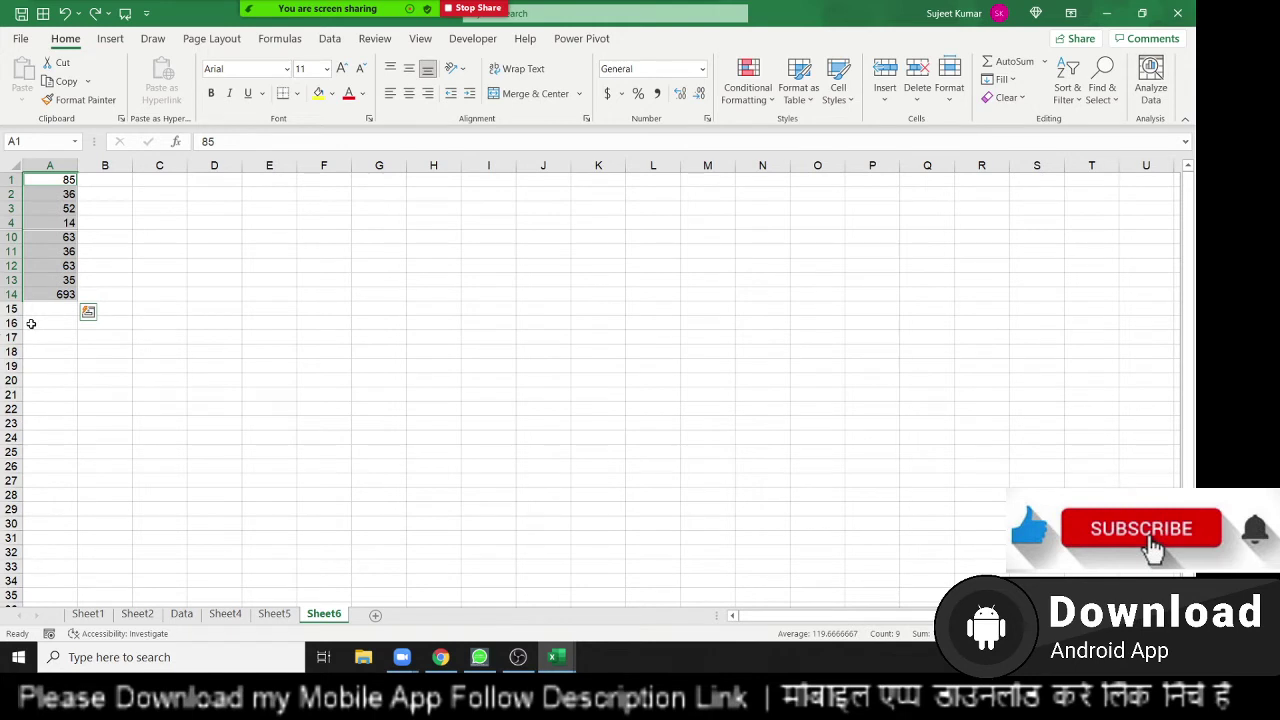
Copy the visible cells and paste them starting at E16.
{"action": "key", "text": "ctrl+c"}
{"action": "left_click", "coordinate": [262, 322]}
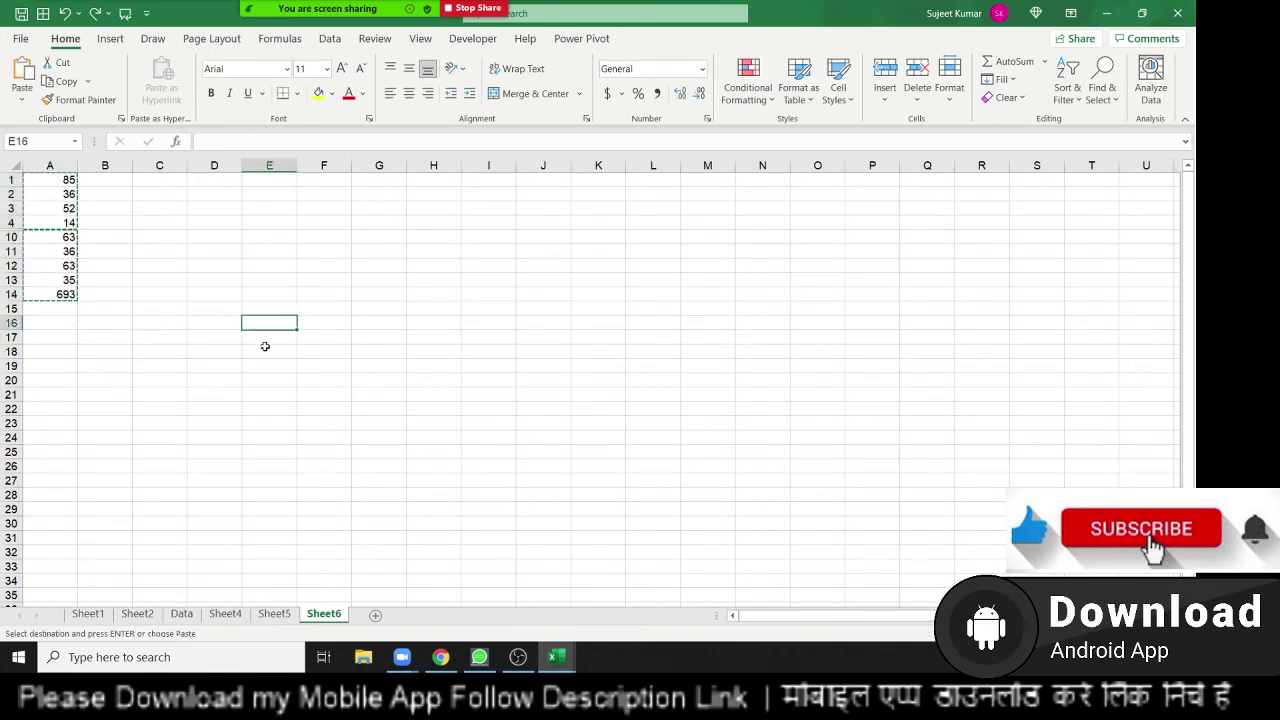
{"action": "key", "text": "ctrl+v"}
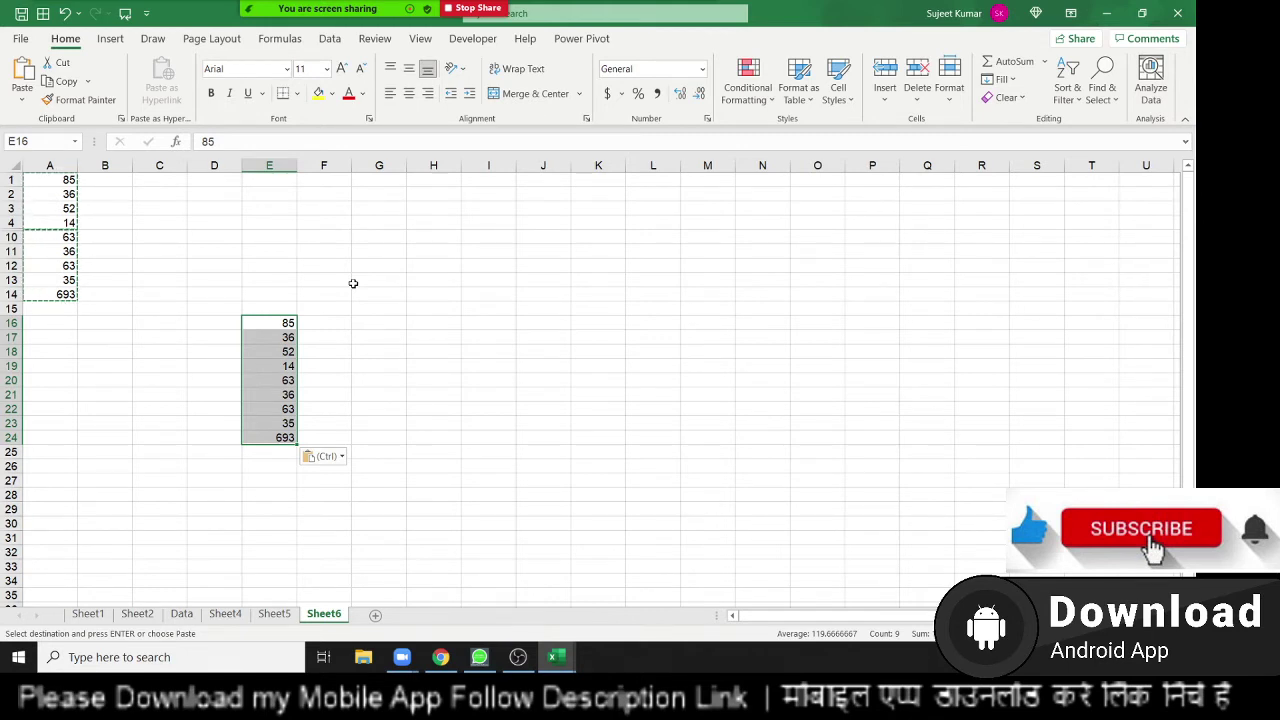
Undo the E16 paste and cancel a stray entry in A4.
{"action": "key", "text": "ctrl+z"}
{"action": "left_click", "coordinate": [50, 223]}
{"action": "type", "text": "`"}
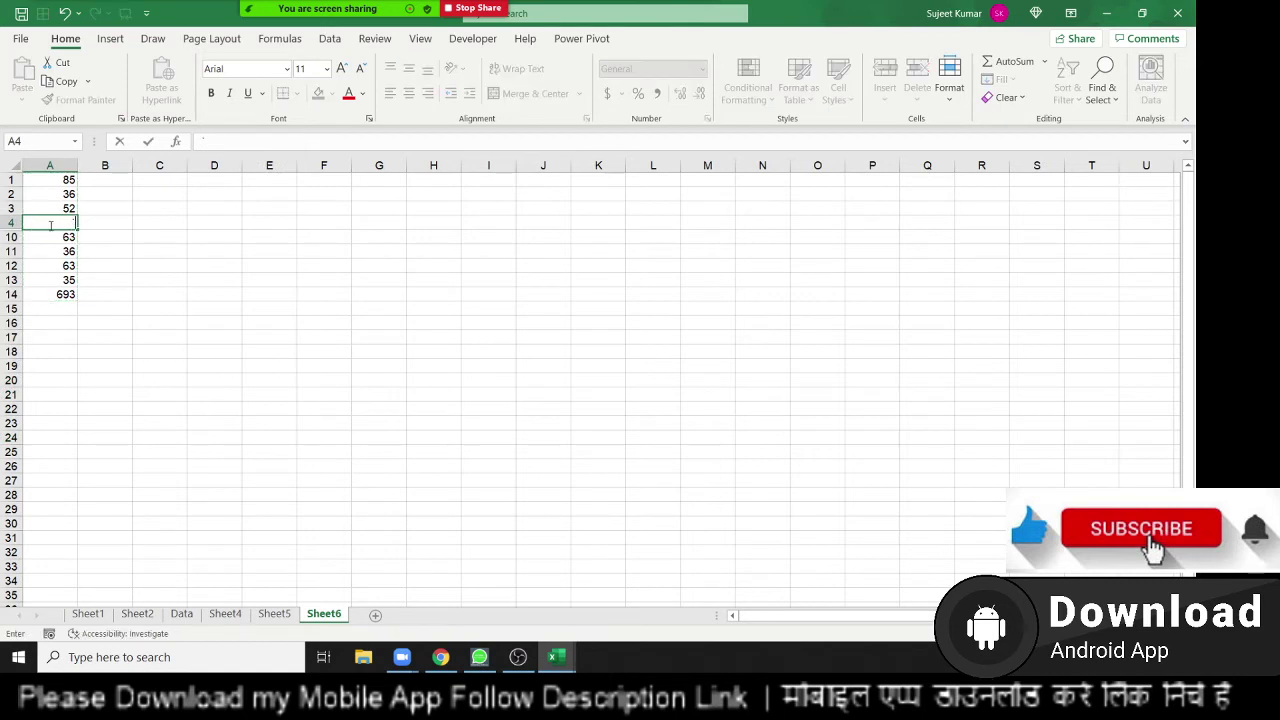
{"action": "key", "text": "Escape"}
{"action": "left_click", "coordinate": [62, 264]}
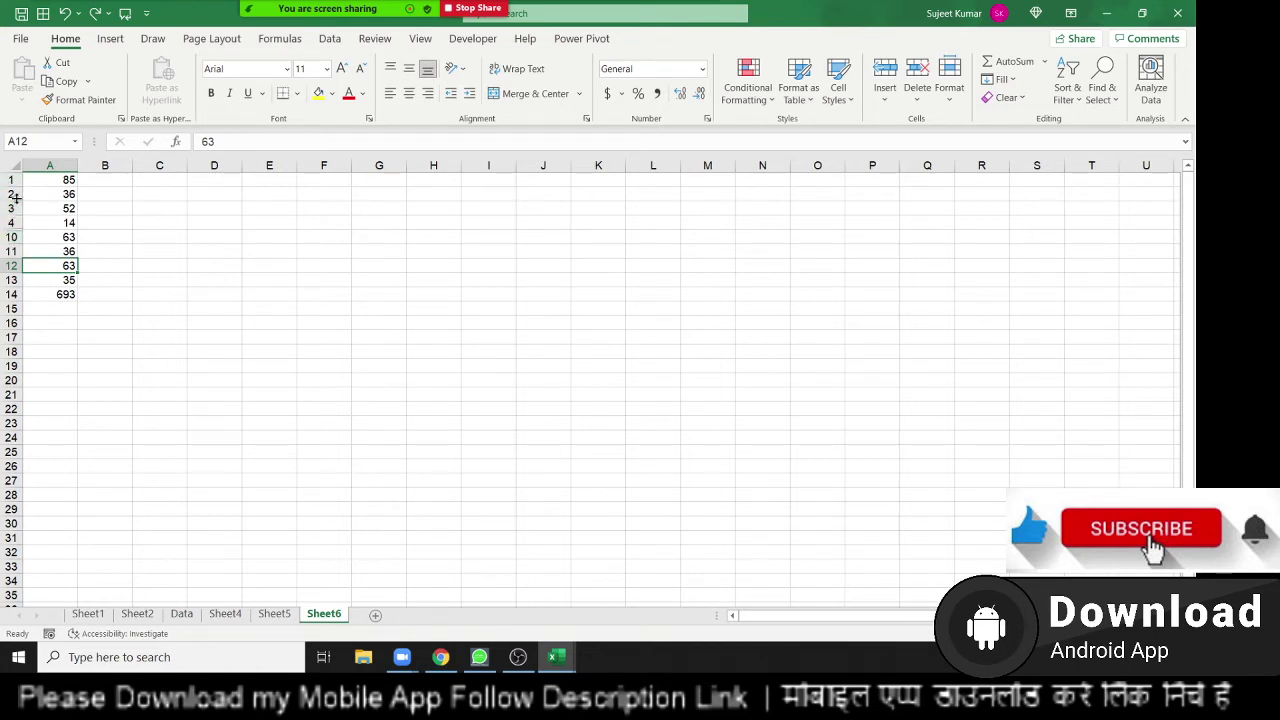
Copy A1:A14 normally, paste it at D19, then delete that paste.
{"action": "left_click_drag", "start_coordinate": [58, 292], "coordinate": [55, 180]}
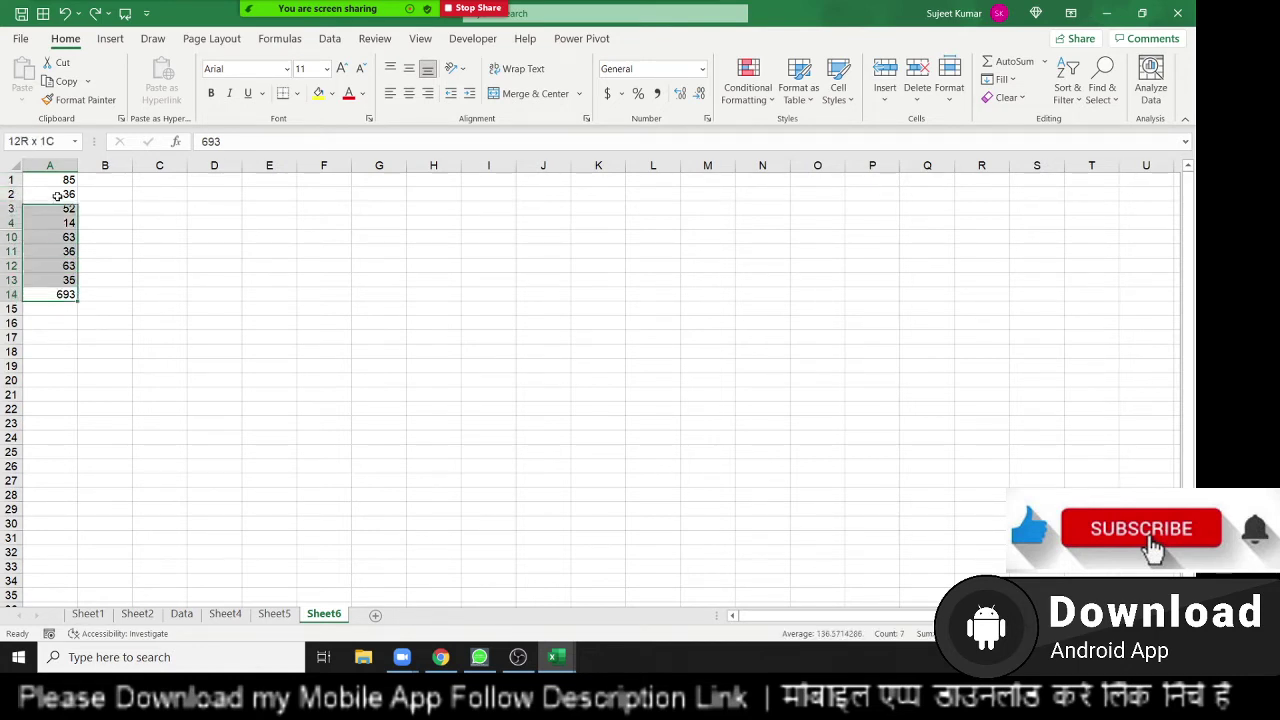
{"action": "key", "text": "ctrl+c"}
{"action": "left_click", "coordinate": [215, 366]}
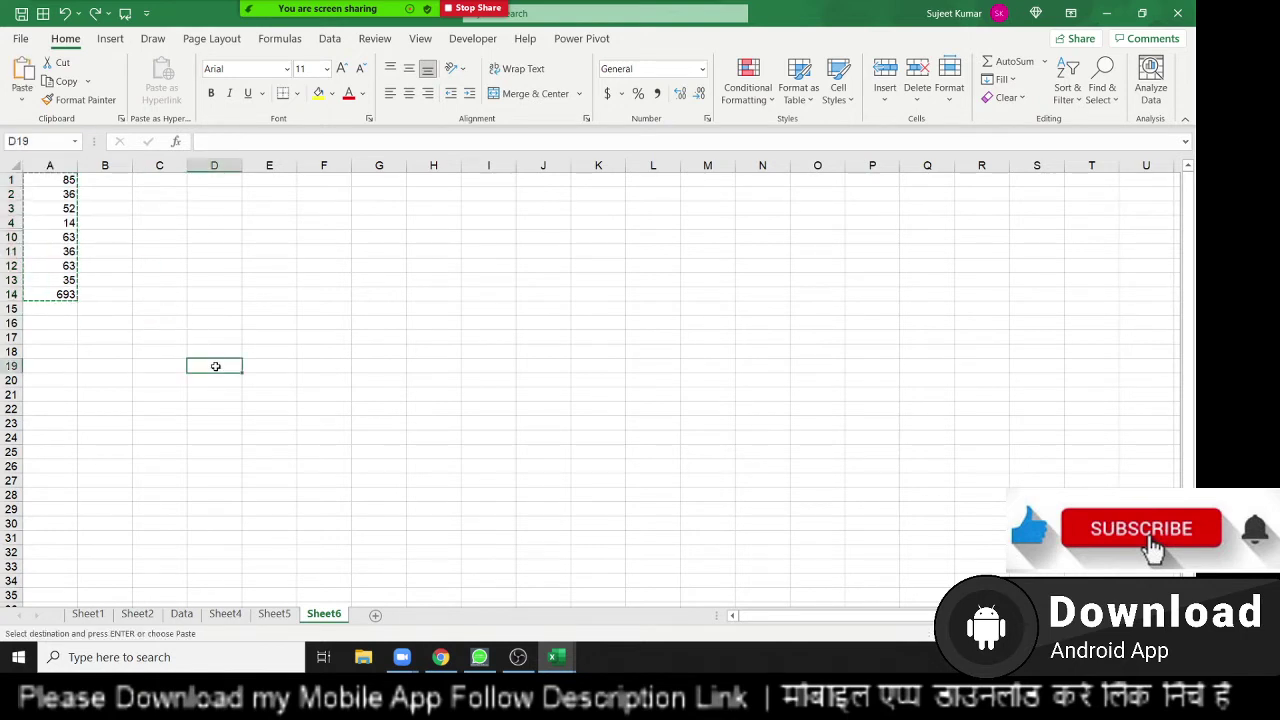
{"action": "key", "text": "ctrl+v"}
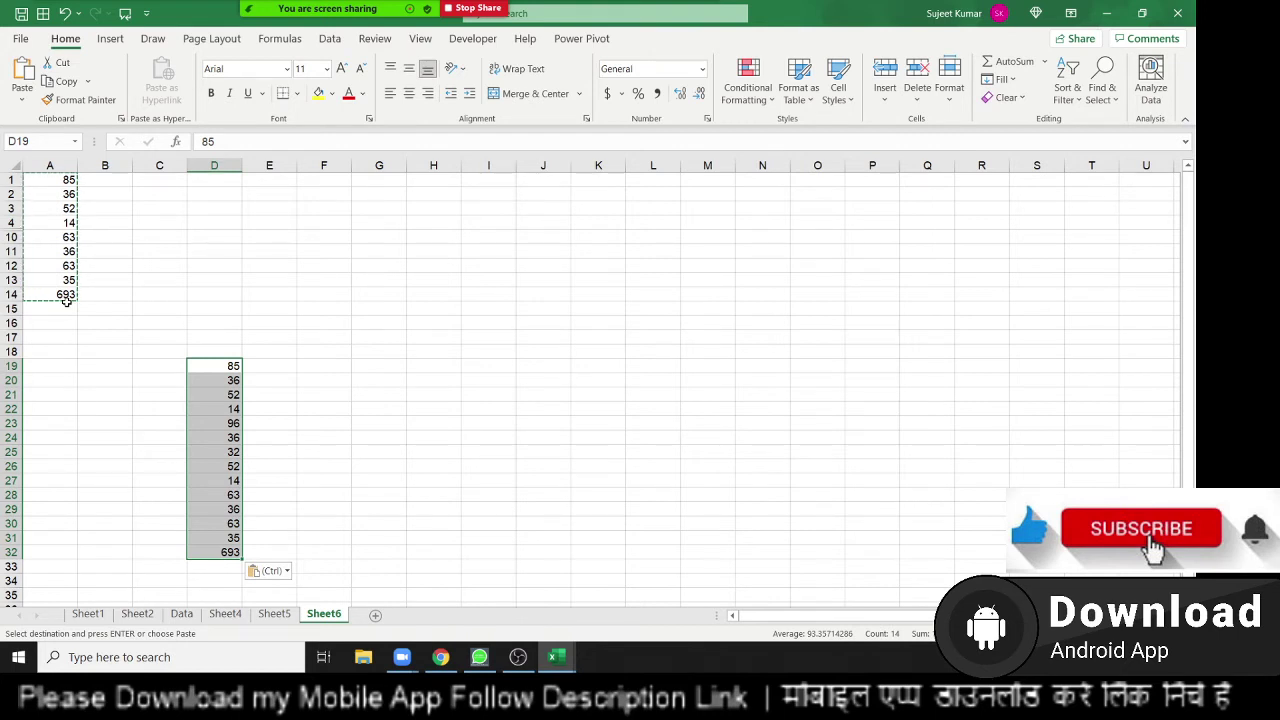
{"action": "key", "text": "Delete"}
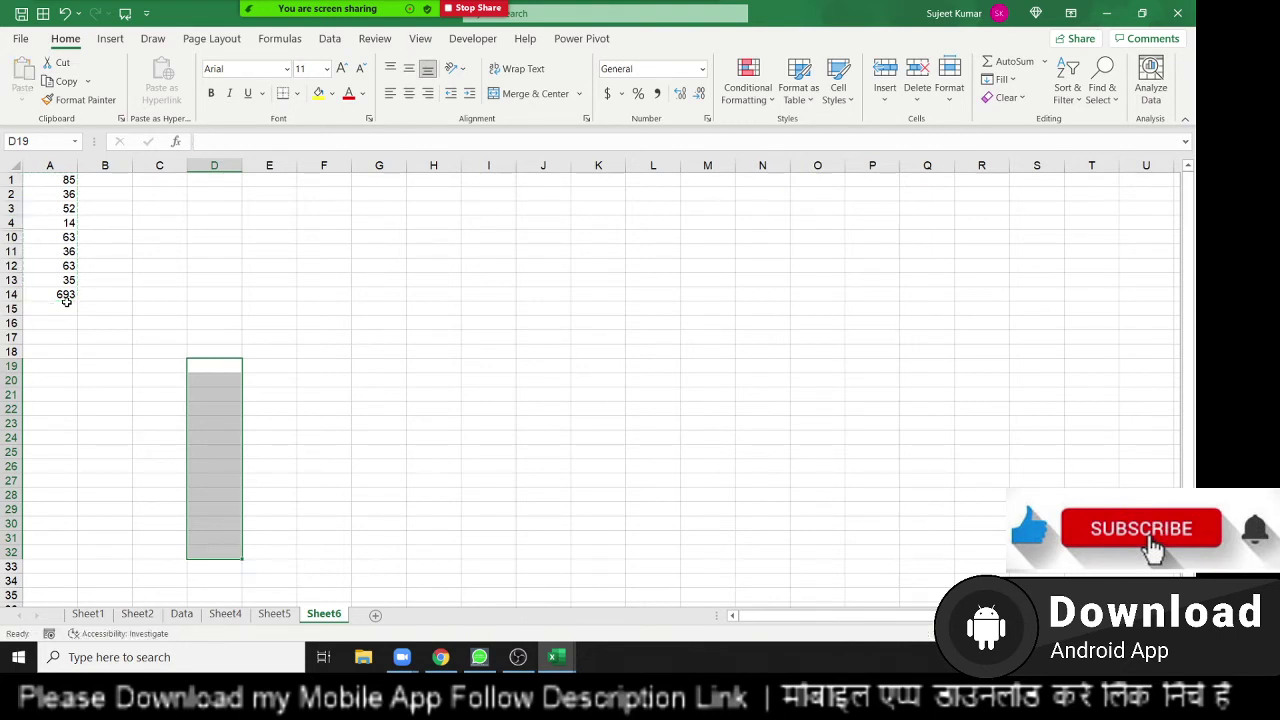
Reselect A1:A14, then move through the Data sheet to Sheet1.
{"action": "left_click_drag", "start_coordinate": [48, 296], "coordinate": [49, 173]}
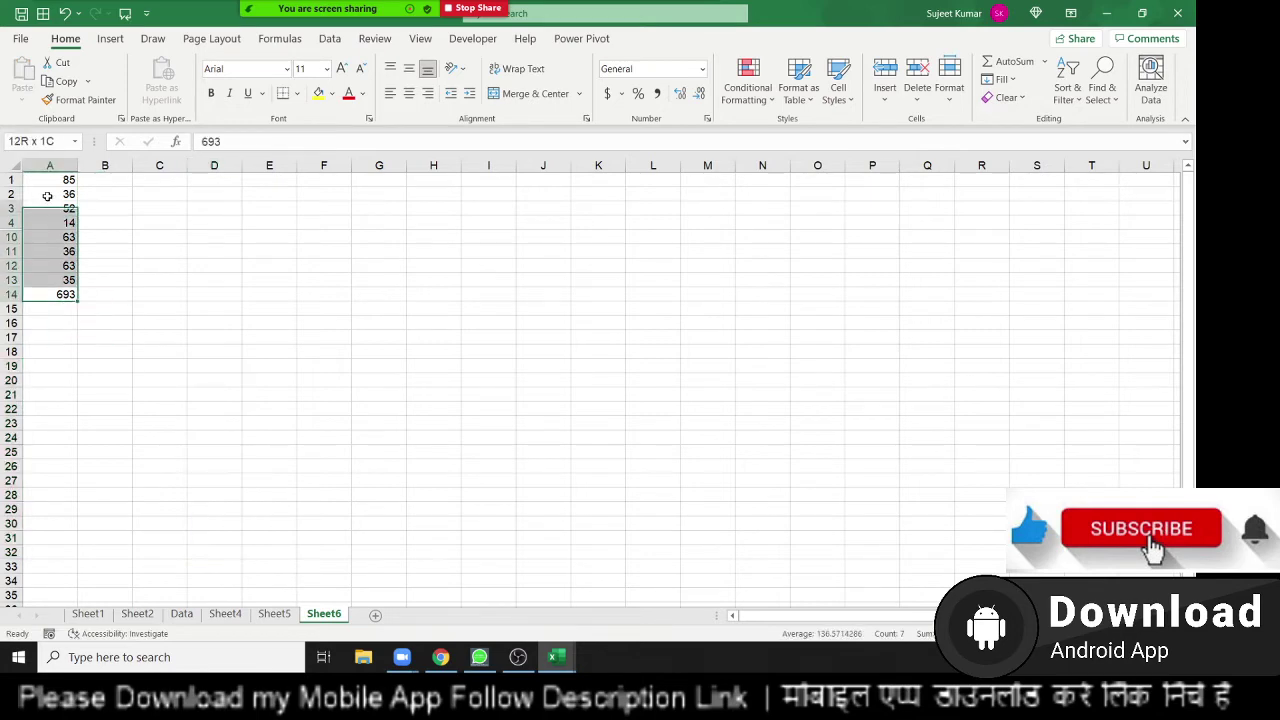
{"action": "left_click", "coordinate": [182, 614]}
{"action": "left_click", "coordinate": [87, 614]}
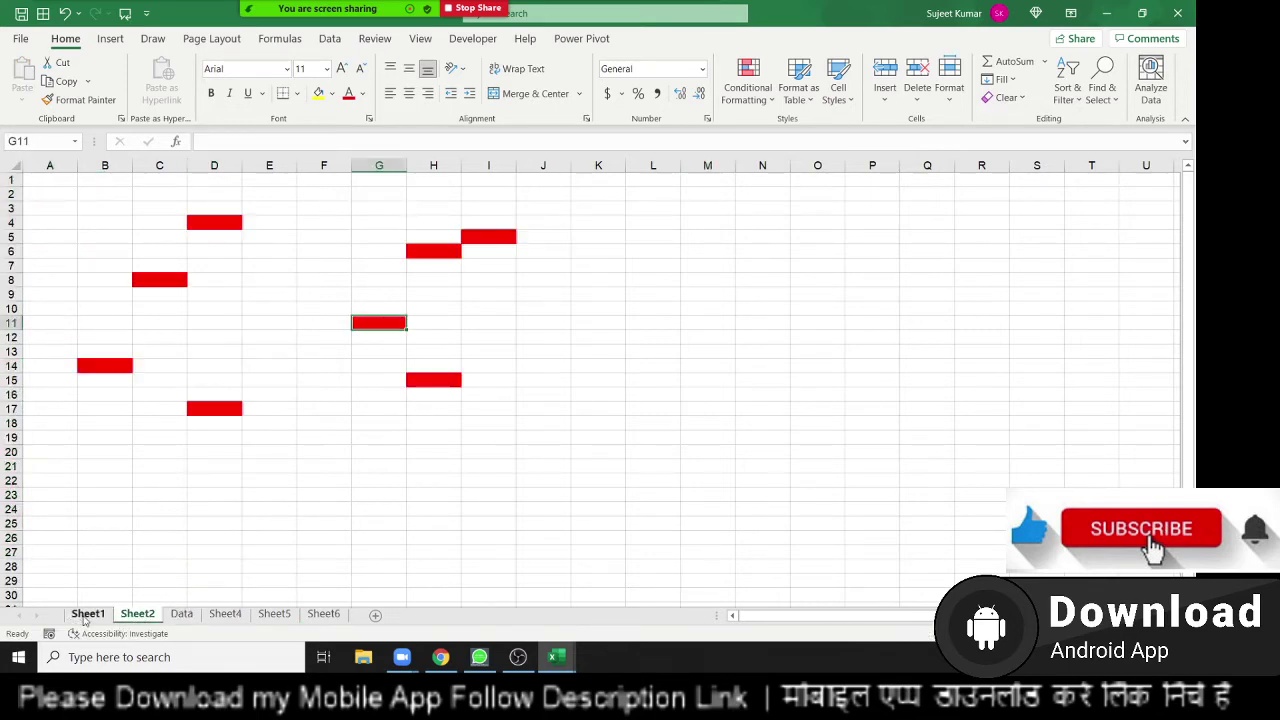
Open the DataP.xlsm workbook from the Recent list on the start screen.
{"action": "left_click", "coordinate": [22, 40]}
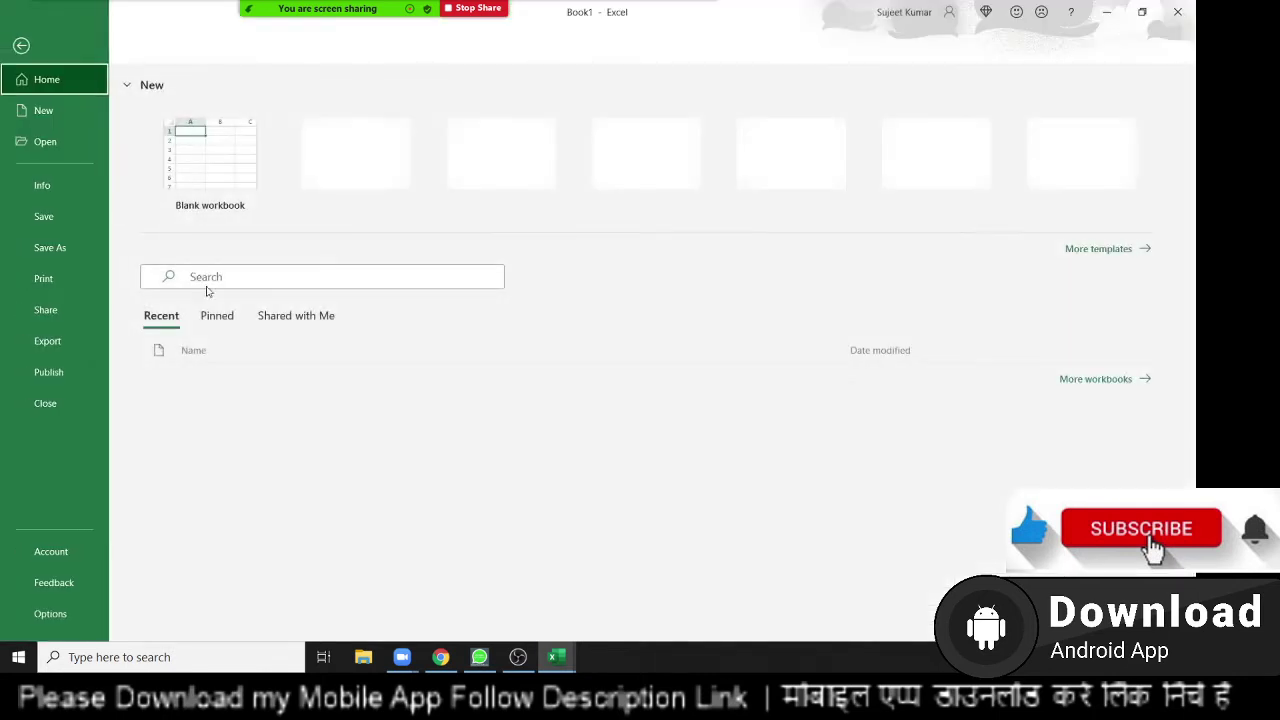
{"action": "left_click", "coordinate": [557, 660]}
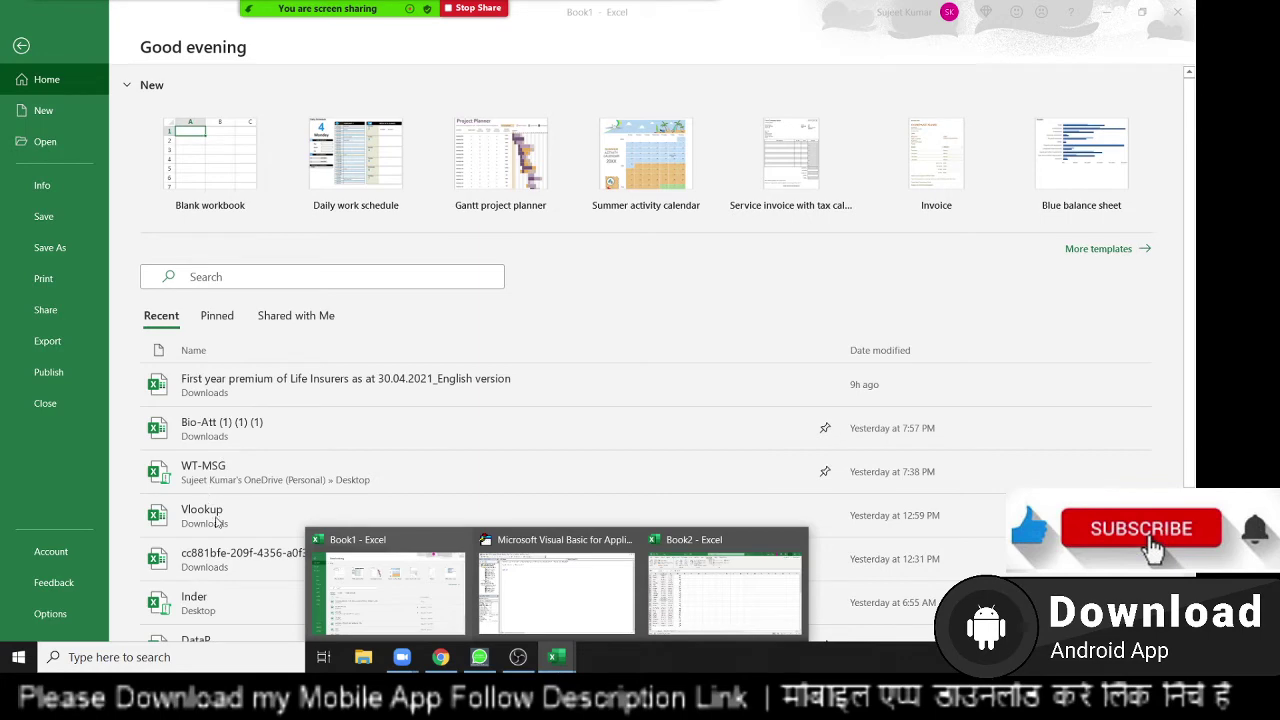
{"action": "scroll", "coordinate": [210, 553], "scroll_direction": "down", "scroll_amount": 1}
{"action": "scroll", "coordinate": [212, 545], "scroll_direction": "down", "scroll_amount": 2}
{"action": "scroll", "coordinate": [235, 440], "scroll_direction": "down", "scroll_amount": 2}
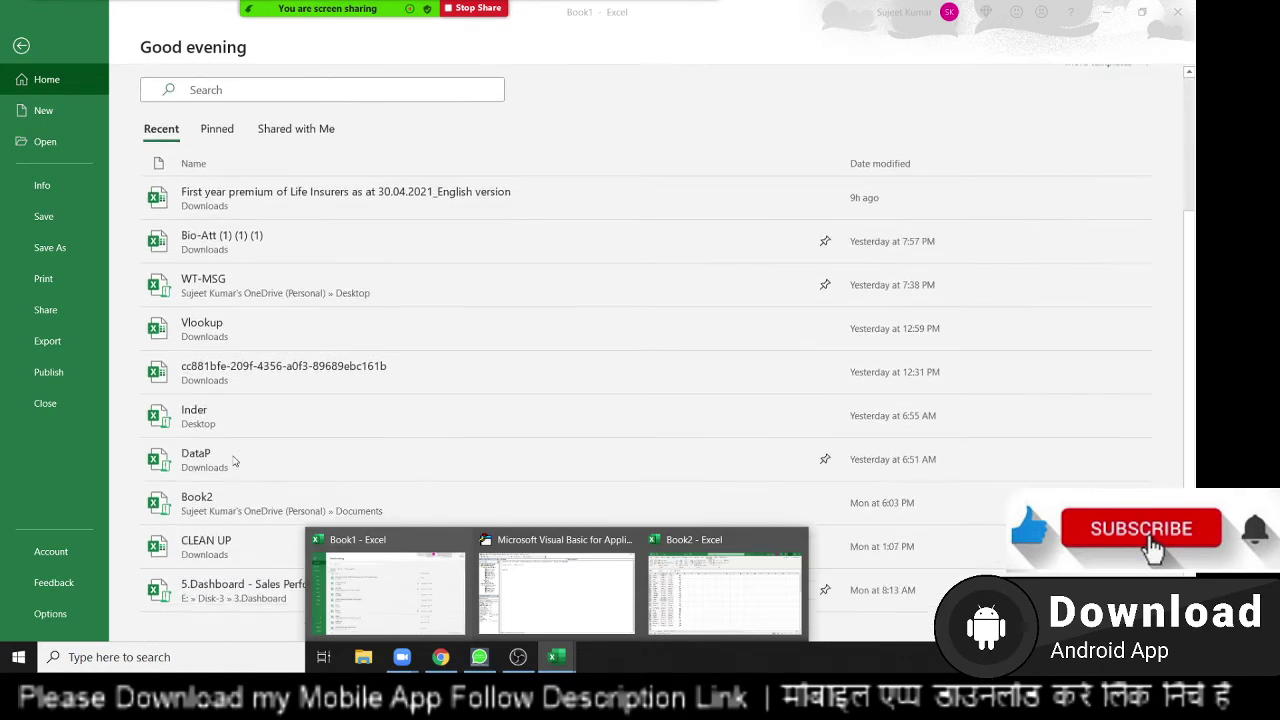
{"action": "left_click", "coordinate": [229, 457]}
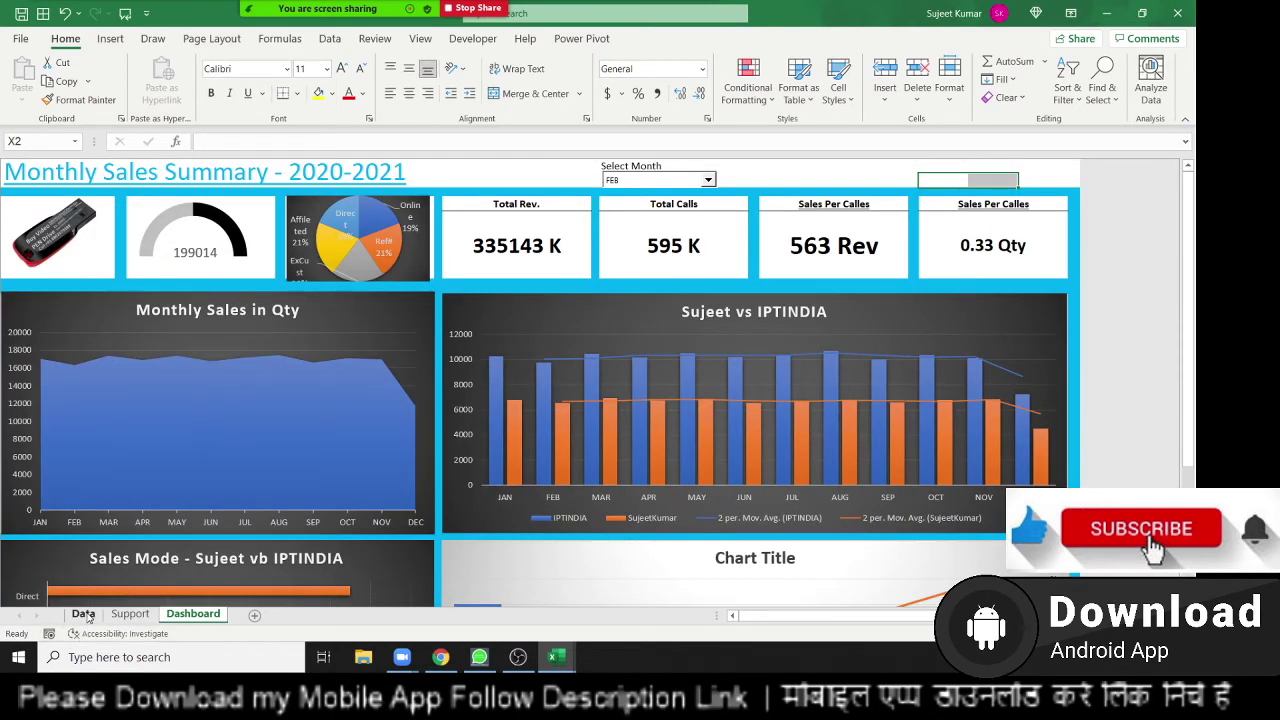
On the Data sheet, turn on filtering for the sales table headers with Ctrl+Shift+L.
{"action": "left_click", "coordinate": [83, 614]}
{"action": "left_click", "coordinate": [57, 181]}
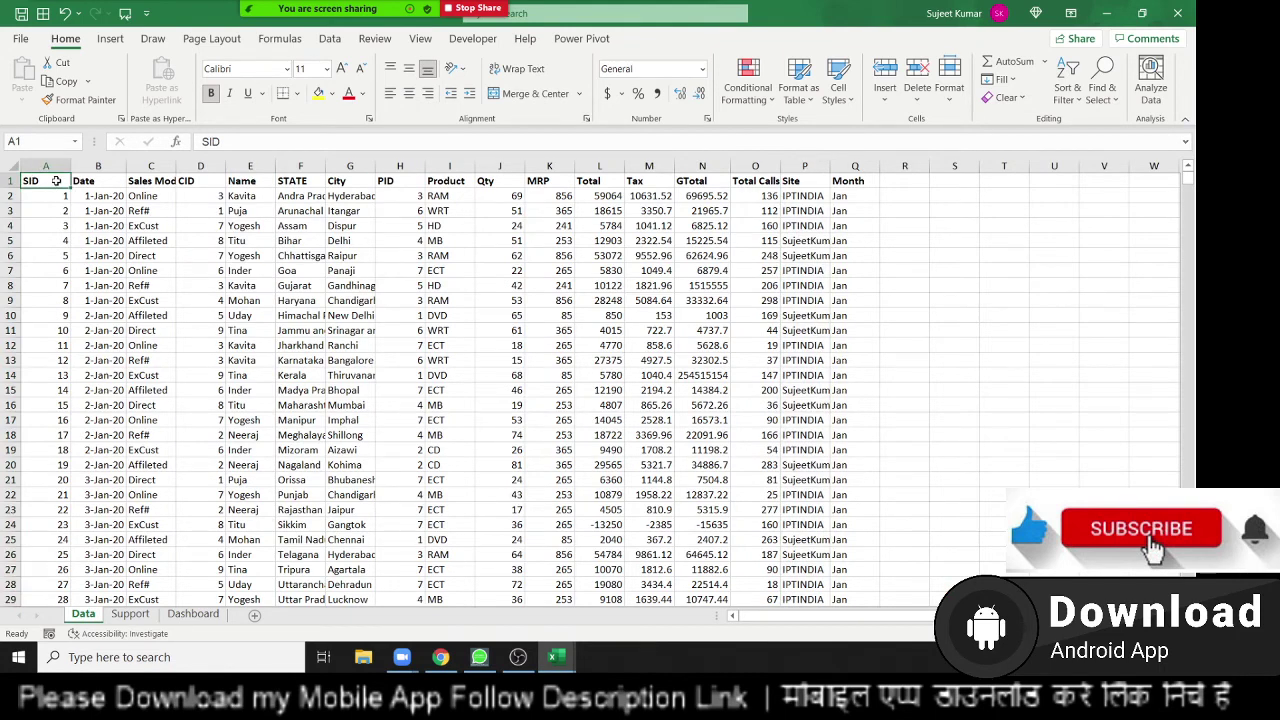
{"action": "key", "text": "ctrl+shift+l"}
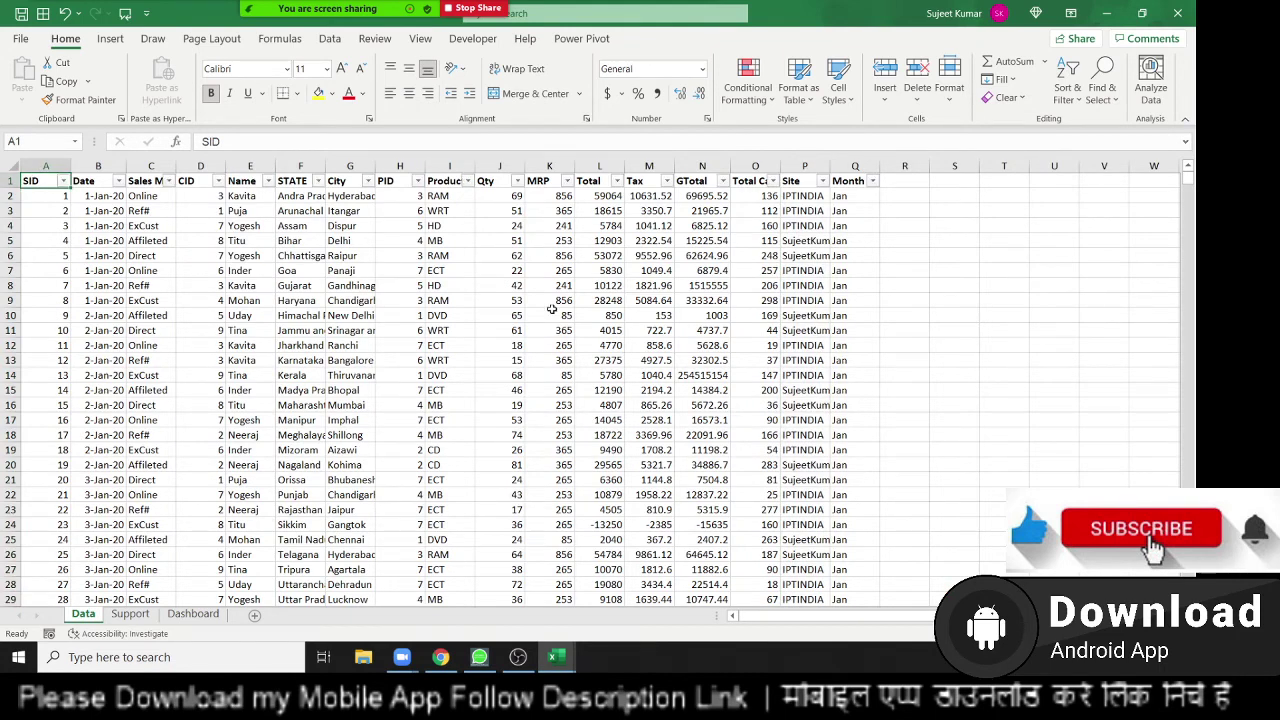
{"action": "left_click", "coordinate": [368, 242]}
{"action": "left_click", "coordinate": [240, 225]}
{"action": "left_click", "coordinate": [238, 210]}
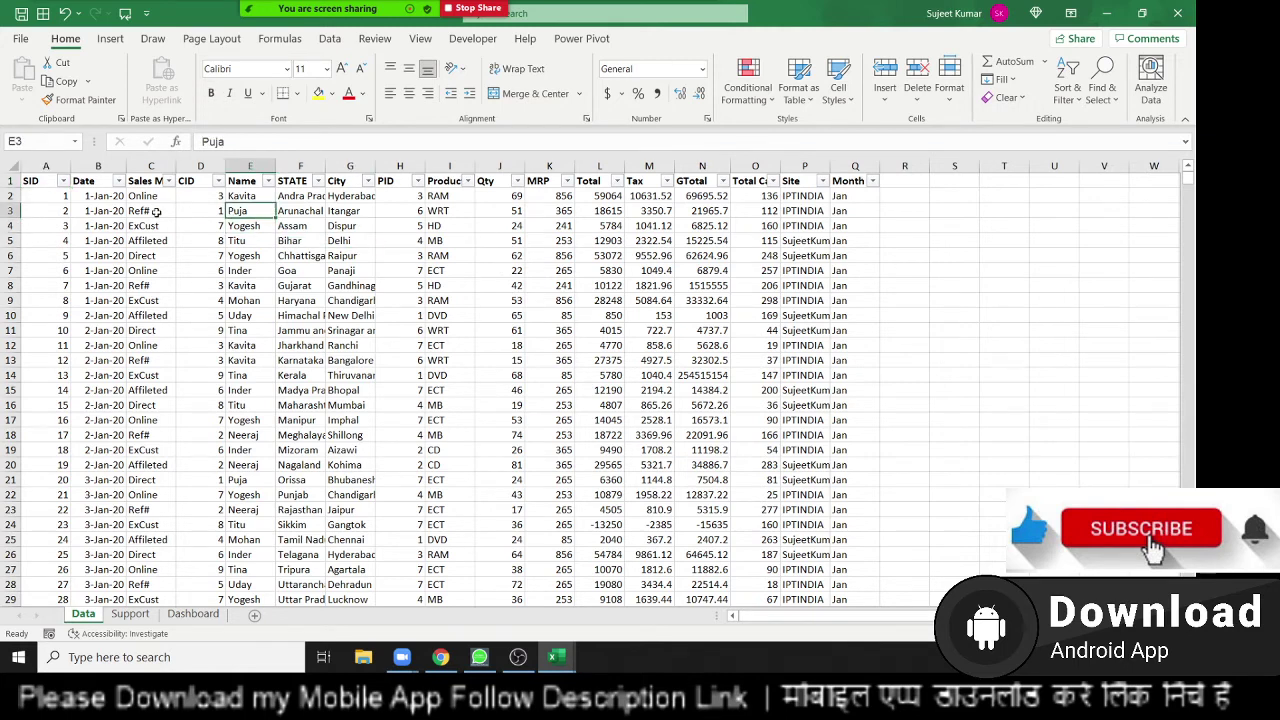
{"action": "left_click", "coordinate": [155, 210]}
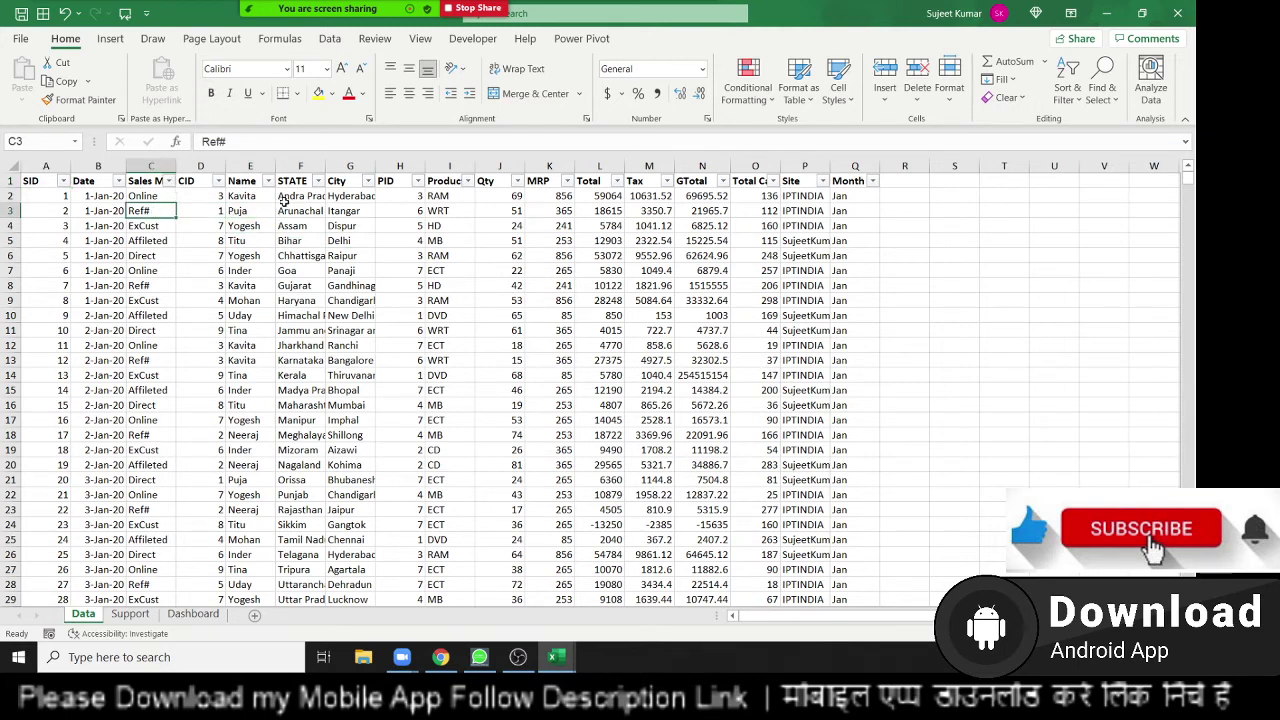
Filter the Sales Mode column to show only Online records.
{"action": "left_click", "coordinate": [170, 181]}
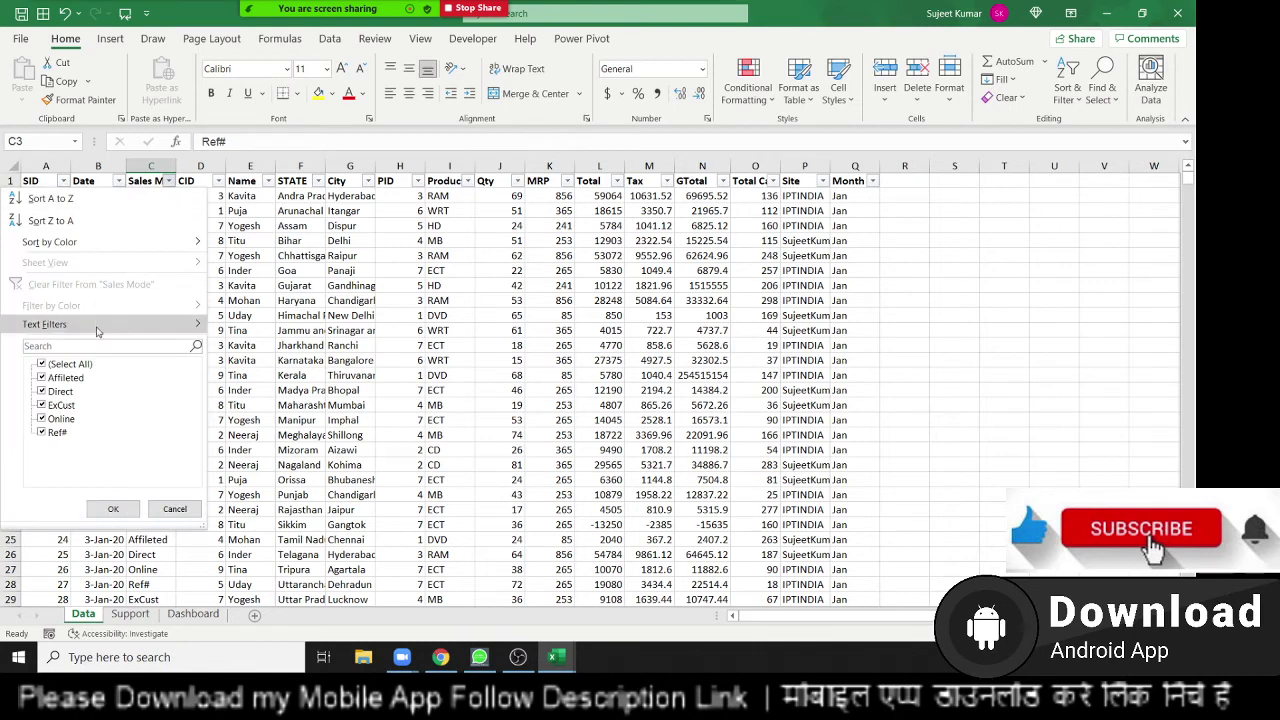
{"action": "left_click", "coordinate": [90, 366]}
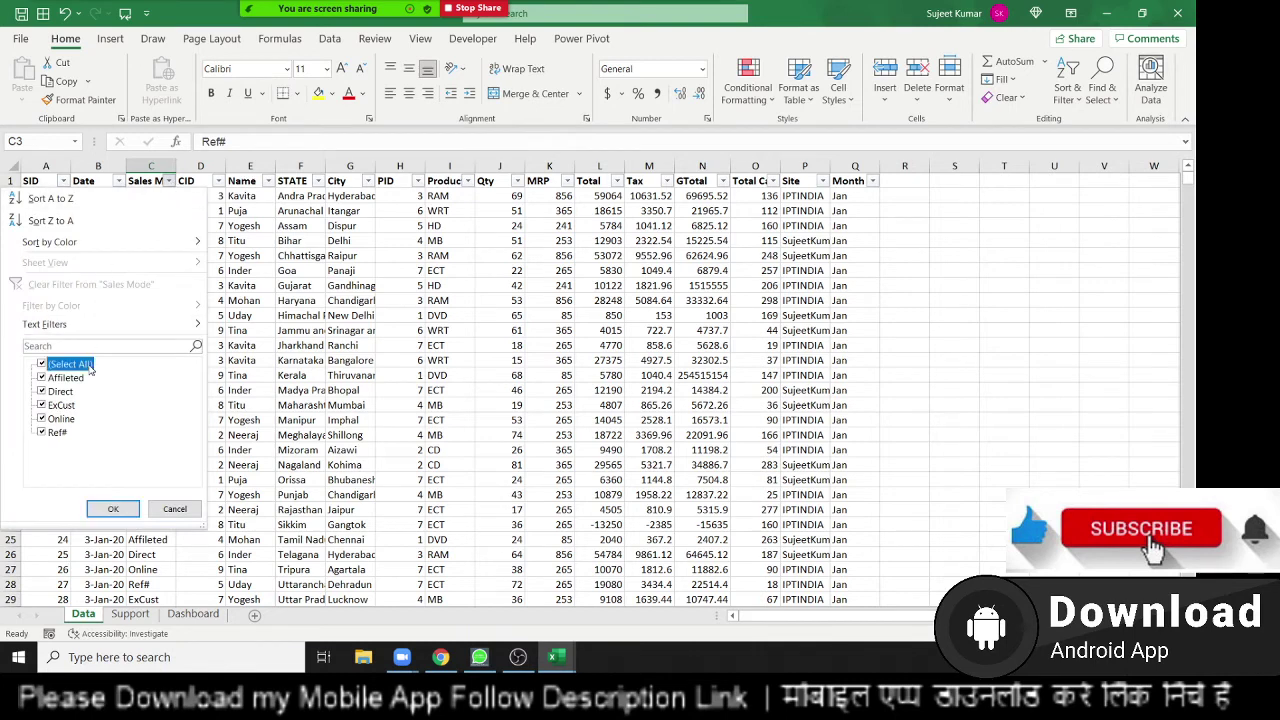
{"action": "left_click", "coordinate": [52, 422]}
{"action": "left_click", "coordinate": [52, 424]}
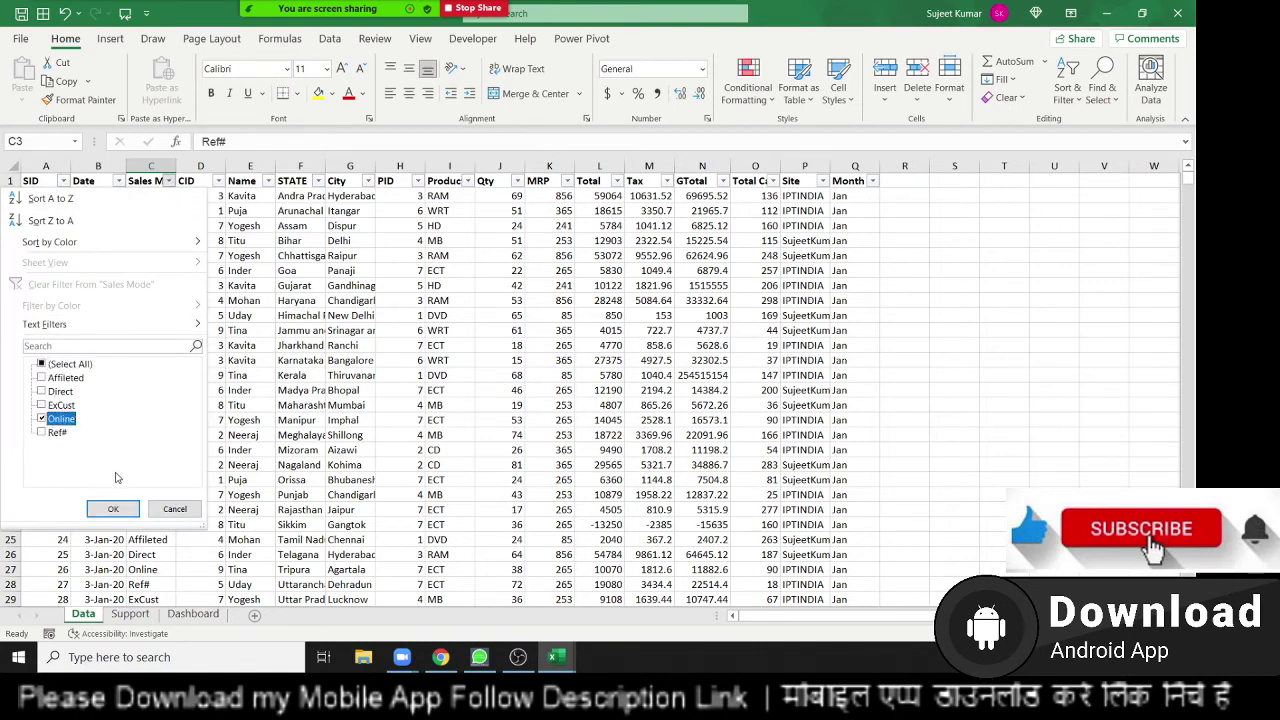
{"action": "left_click", "coordinate": [113, 515]}
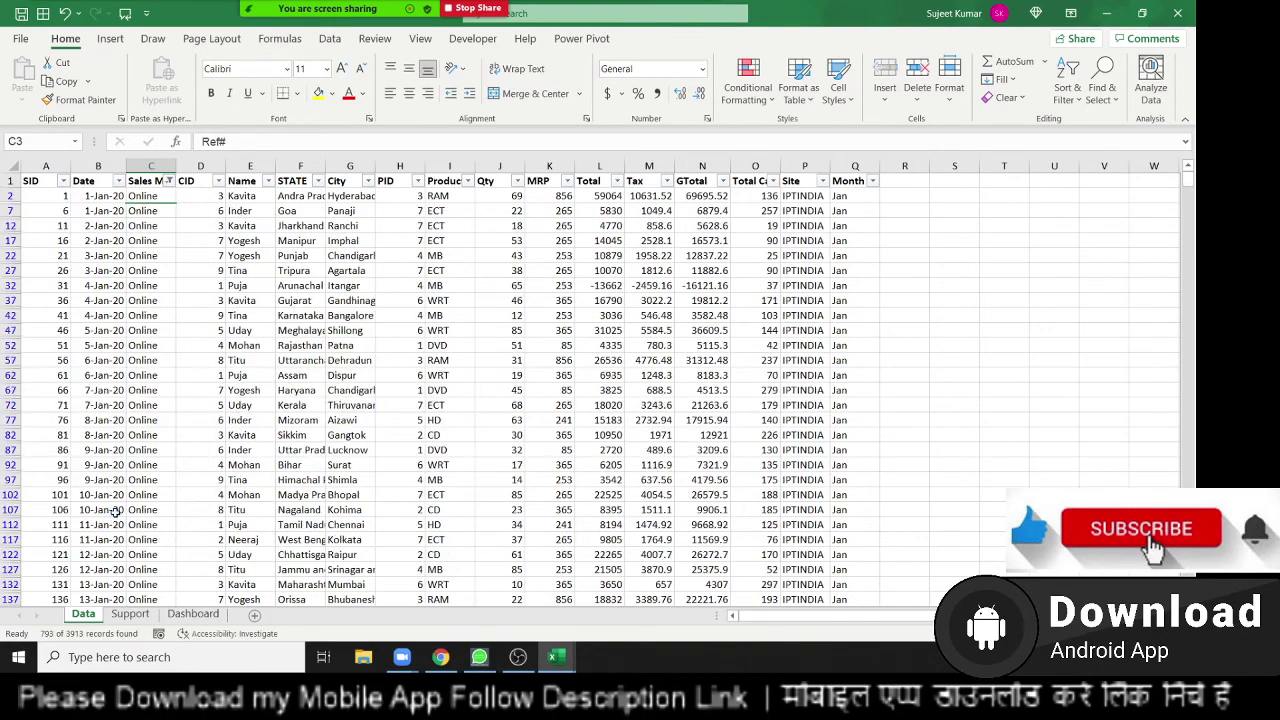
{"action": "scroll", "coordinate": [423, 432], "scroll_direction": "down", "scroll_amount": 3}
{"action": "scroll", "coordinate": [423, 432], "scroll_direction": "up", "scroll_amount": 2}
{"action": "scroll", "coordinate": [423, 432], "scroll_direction": "up", "scroll_amount": 2}
{"action": "left_click", "coordinate": [282, 182]}
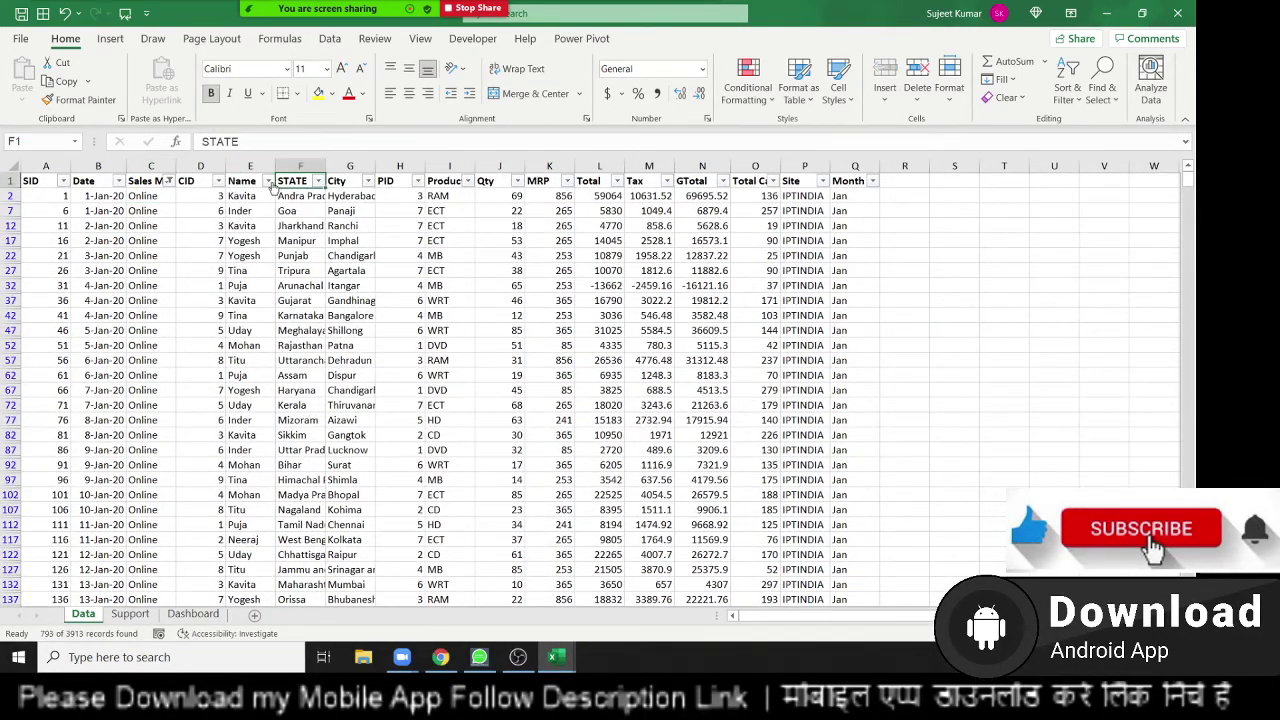
Filter the Name column to a single salesperson.
{"action": "left_click", "coordinate": [268, 181]}
{"action": "left_click", "coordinate": [130, 364]}
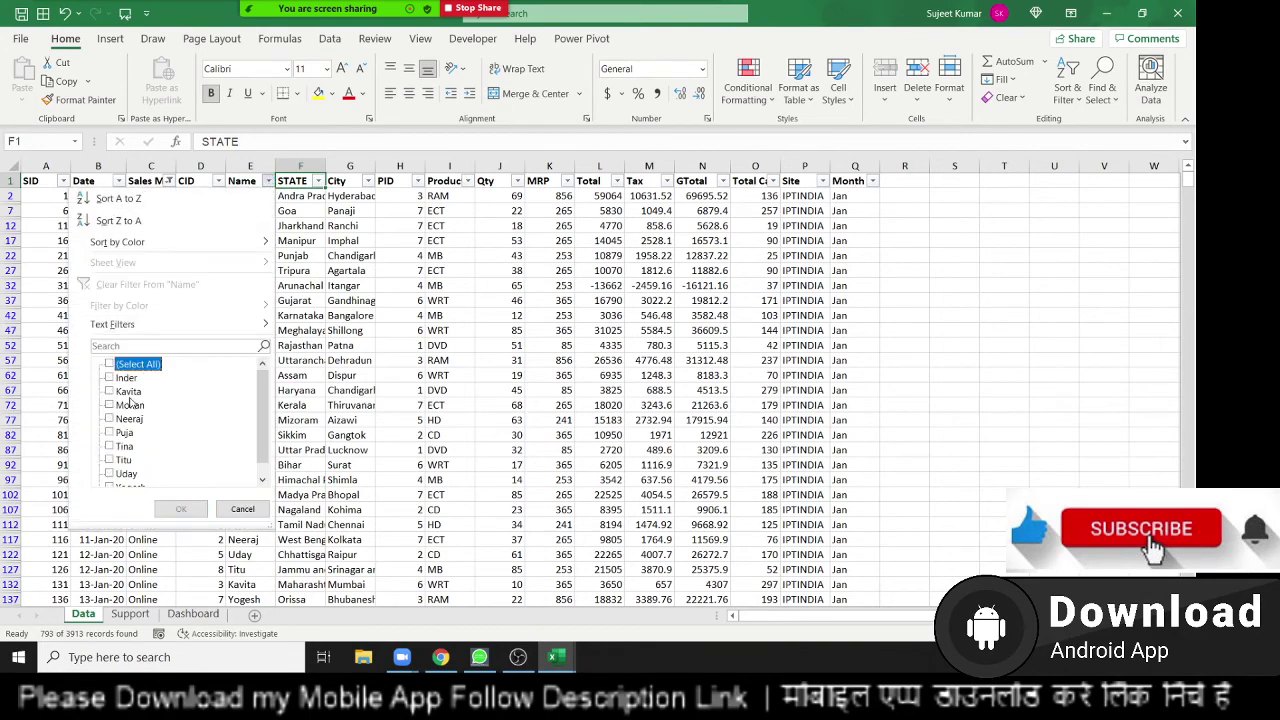
{"action": "left_click", "coordinate": [128, 391]}
{"action": "left_click", "coordinate": [180, 512]}
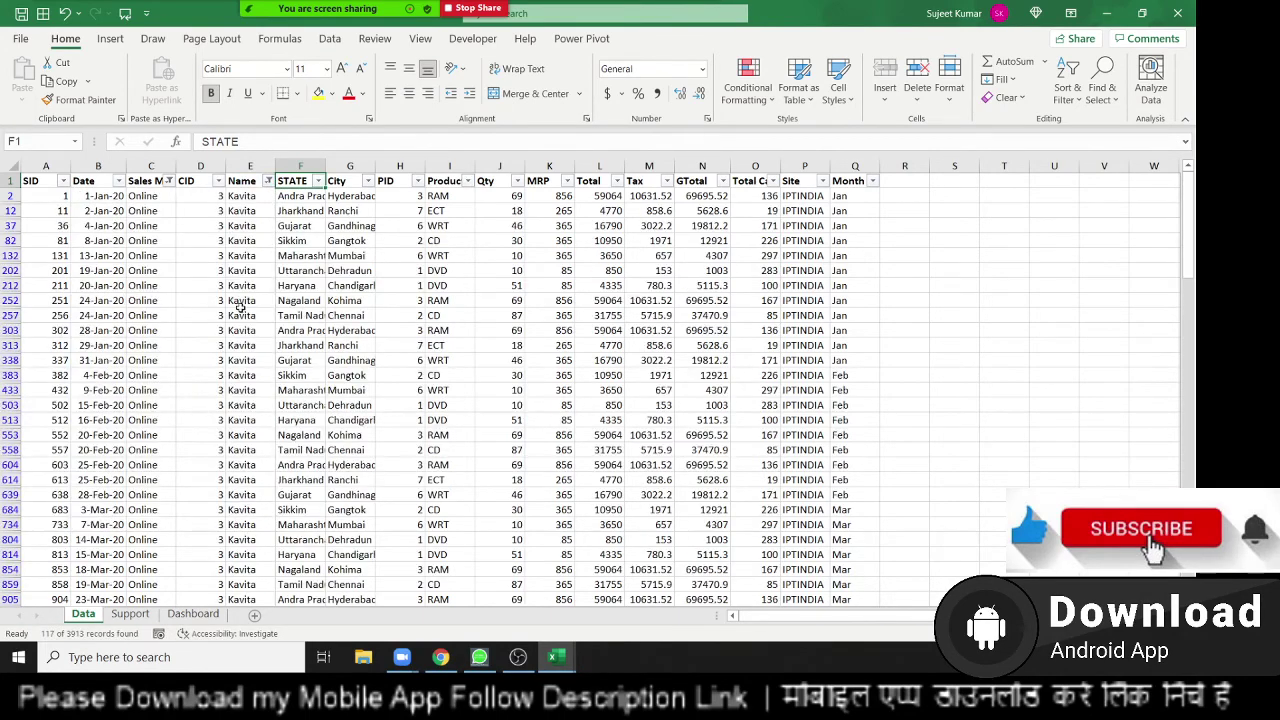
{"action": "scroll", "coordinate": [241, 314], "scroll_direction": "down", "scroll_amount": 3}
{"action": "scroll", "coordinate": [241, 314], "scroll_direction": "up", "scroll_amount": 3}
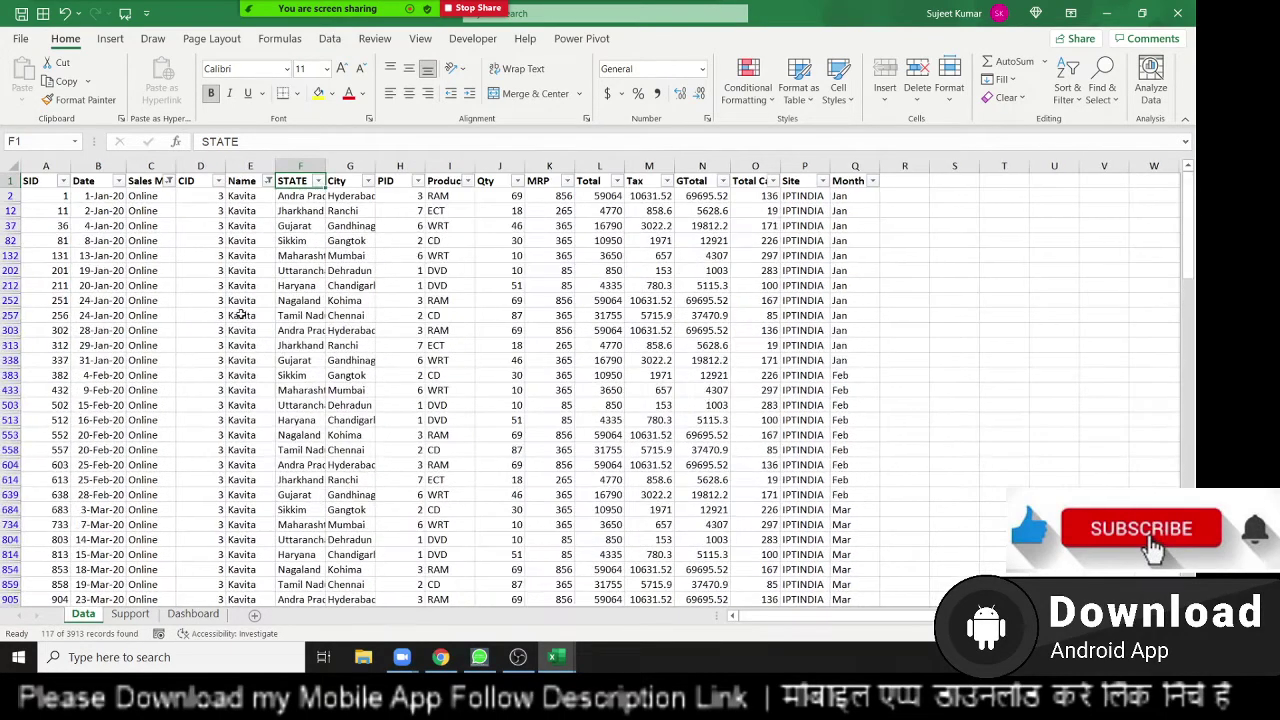
Filter the Product column to DVD and RAM.
{"action": "left_click", "coordinate": [467, 181]}
{"action": "left_click", "coordinate": [320, 364]}
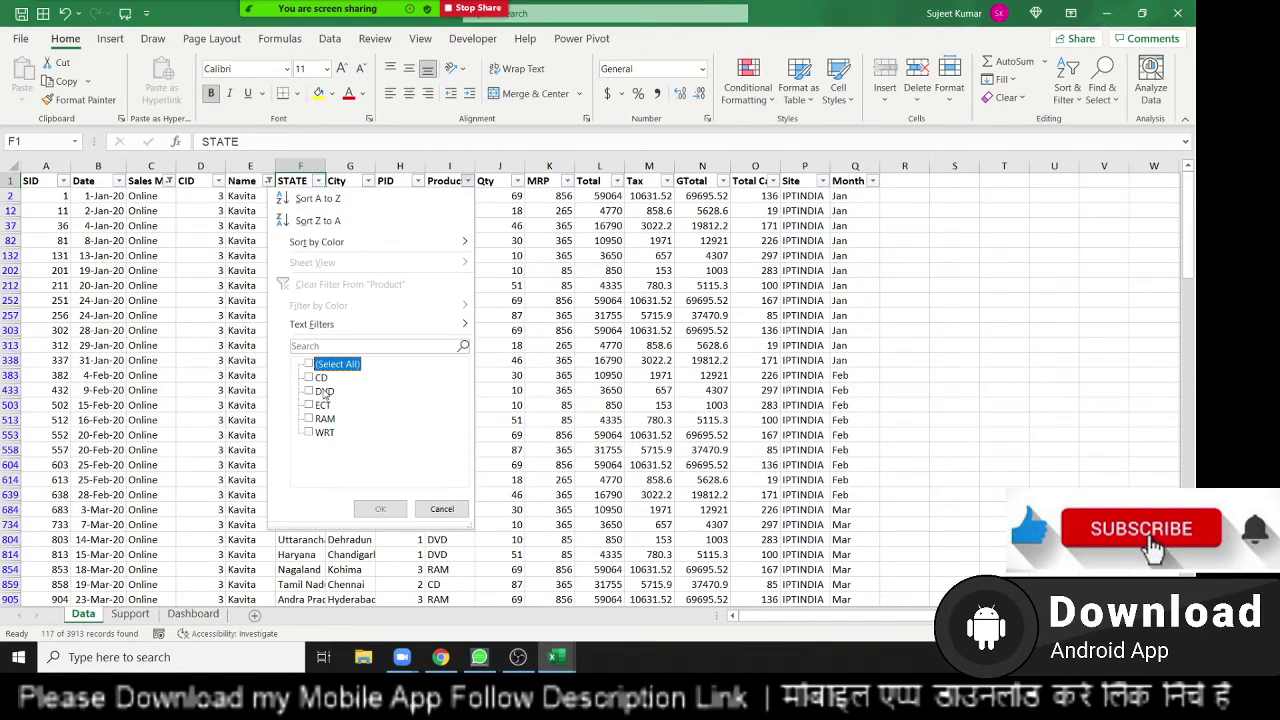
{"action": "left_click", "coordinate": [322, 391]}
{"action": "left_click", "coordinate": [325, 419]}
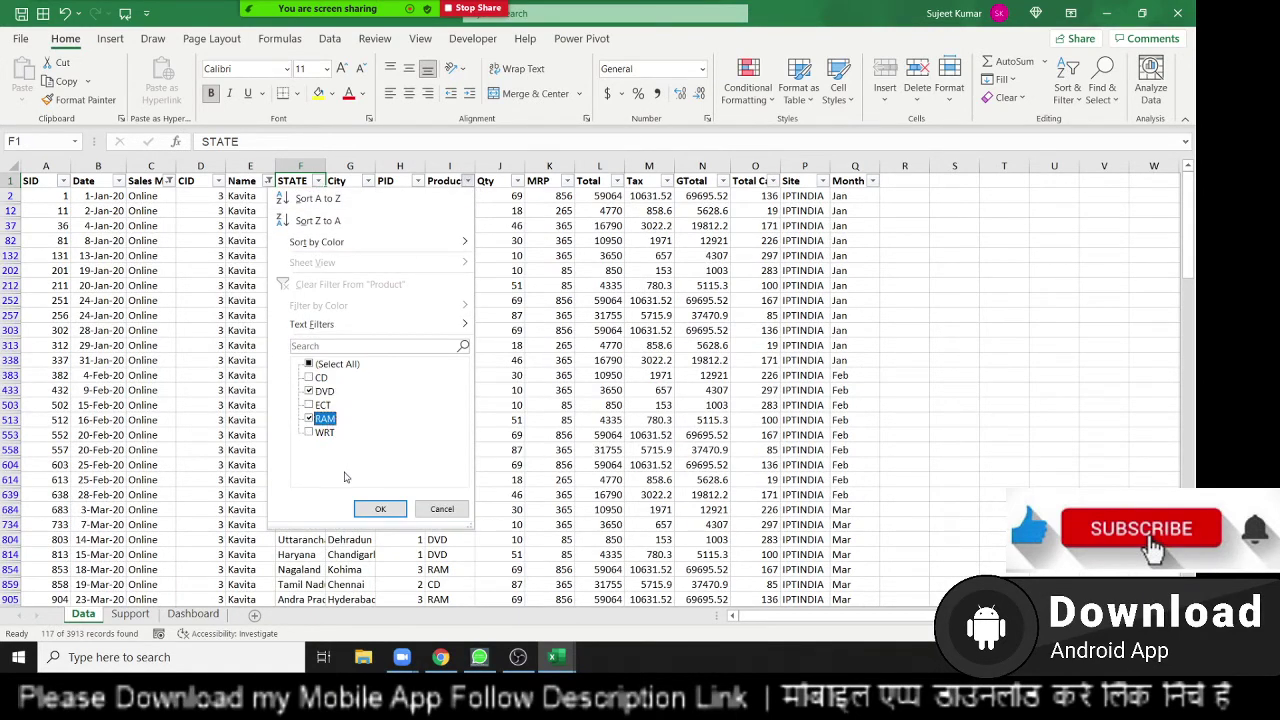
{"action": "left_click", "coordinate": [380, 509]}
{"action": "scroll", "coordinate": [392, 390], "scroll_direction": "down", "scroll_amount": 1}
{"action": "scroll", "coordinate": [392, 390], "scroll_direction": "down", "scroll_amount": 3}
{"action": "scroll", "coordinate": [394, 388], "scroll_direction": "down", "scroll_amount": 2}
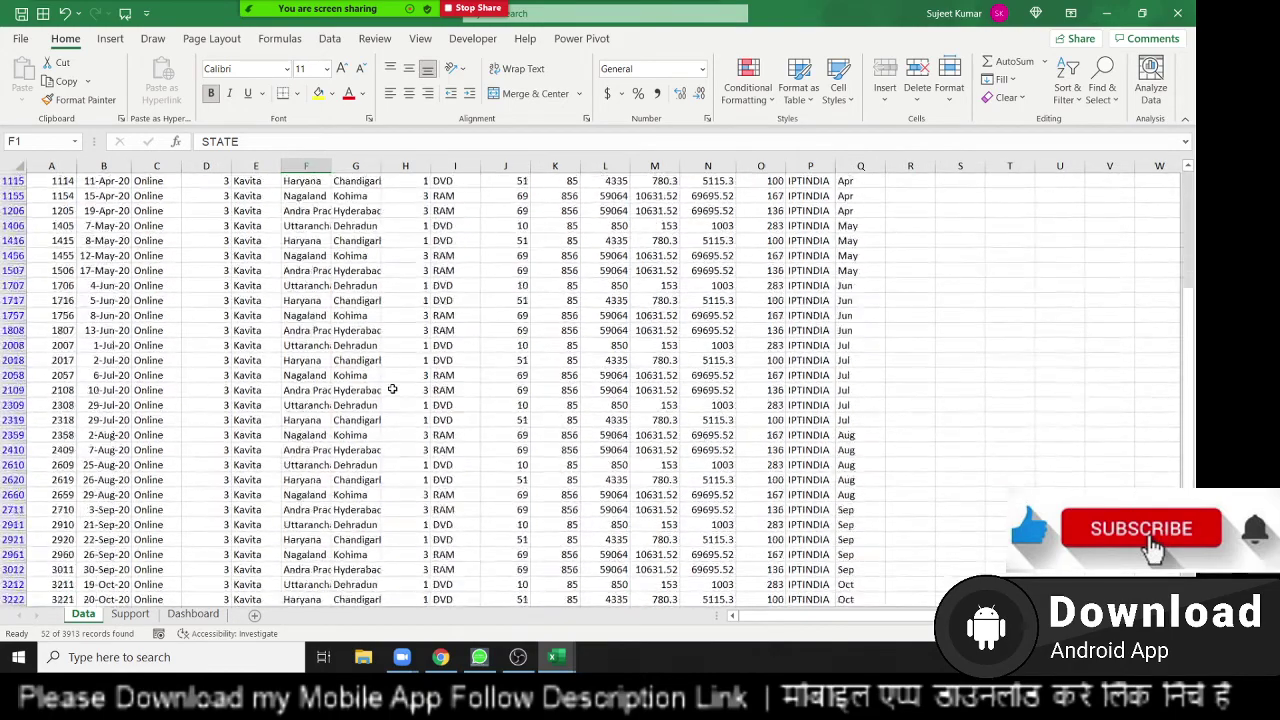
{"action": "scroll", "coordinate": [396, 387], "scroll_direction": "down", "scroll_amount": 1}
{"action": "scroll", "coordinate": [398, 385], "scroll_direction": "down", "scroll_amount": 2}
{"action": "scroll", "coordinate": [398, 385], "scroll_direction": "up", "scroll_amount": 3}
{"action": "scroll", "coordinate": [410, 375], "scroll_direction": "up", "scroll_amount": 4}
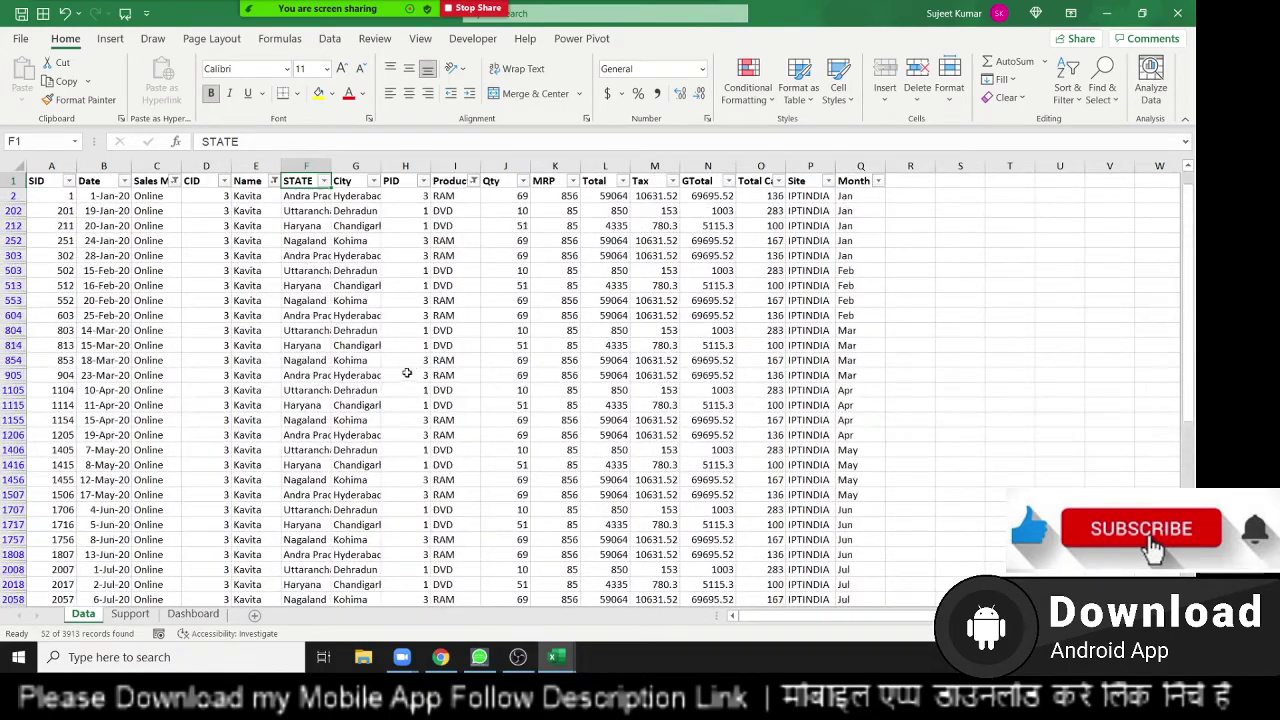
Filter the Month column to Jan only, leaving five records.
{"action": "left_click", "coordinate": [878, 181]}
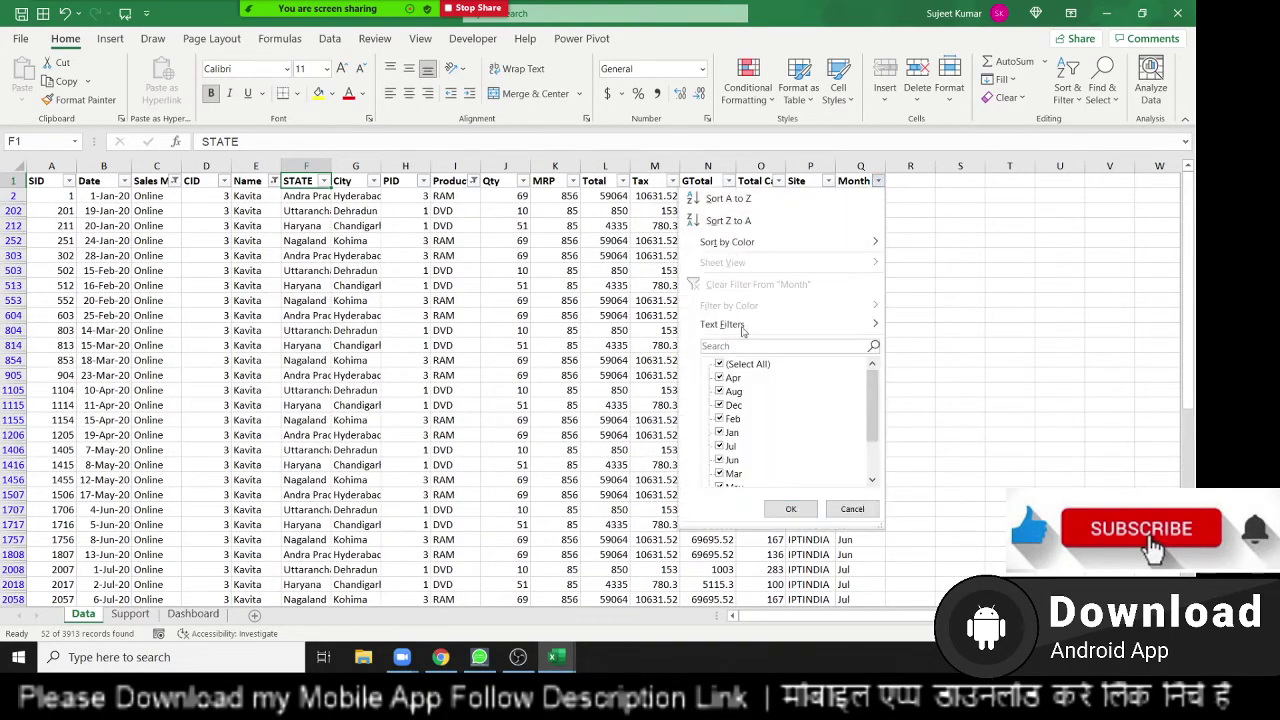
{"action": "left_click", "coordinate": [743, 368]}
{"action": "scroll", "coordinate": [735, 418], "scroll_direction": "down", "scroll_amount": 1}
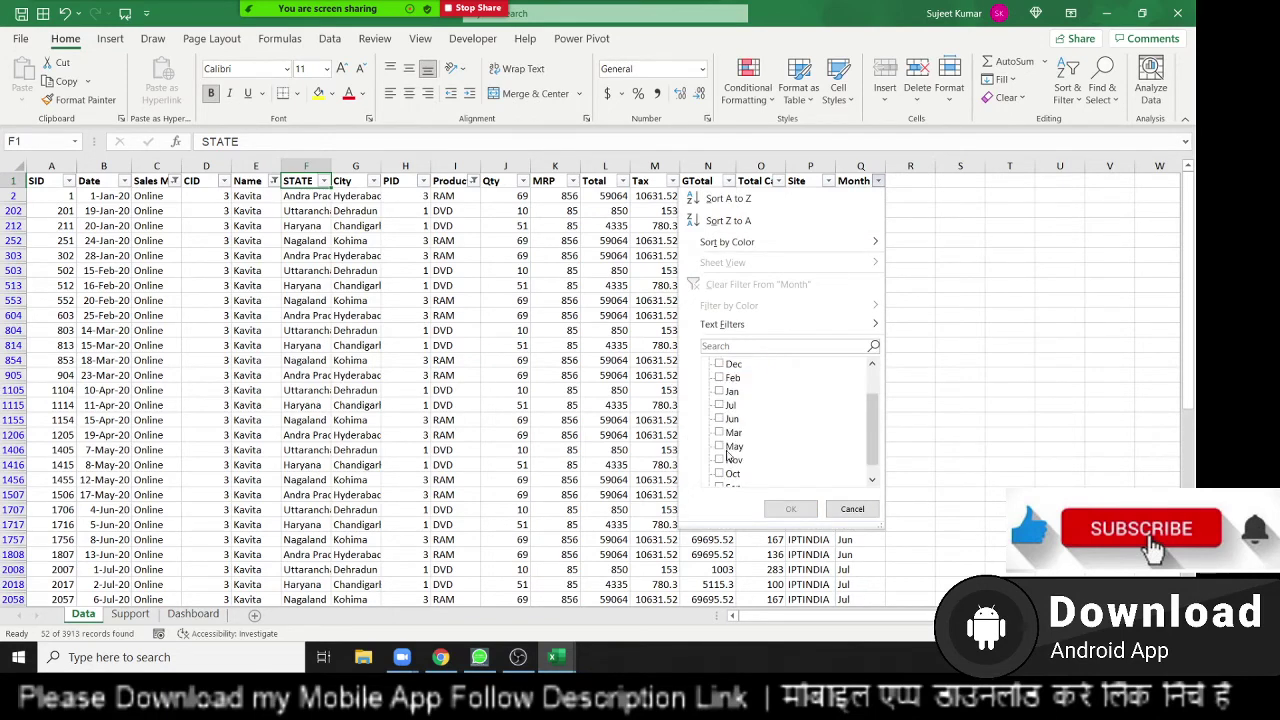
{"action": "left_click", "coordinate": [732, 392]}
{"action": "left_click", "coordinate": [790, 509]}
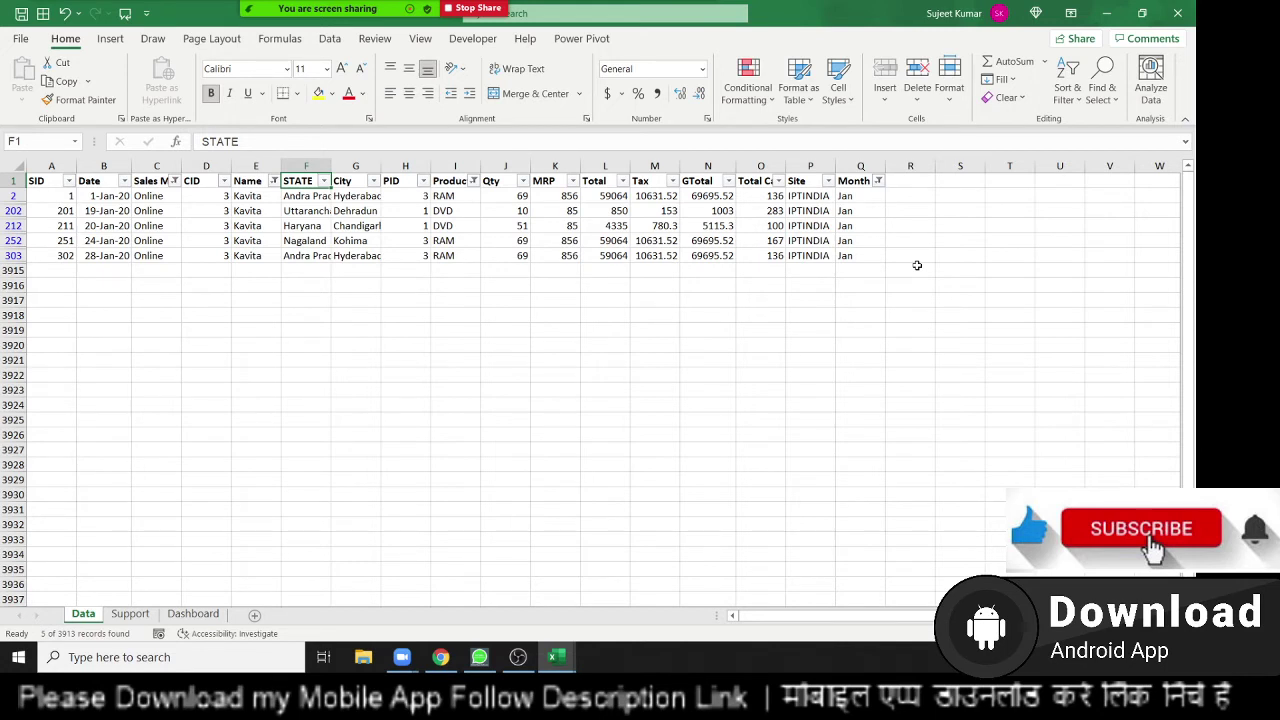
Select A1 through the last filtered row in column Q, headers included, and copy it.
{"action": "left_click", "coordinate": [48, 180]}
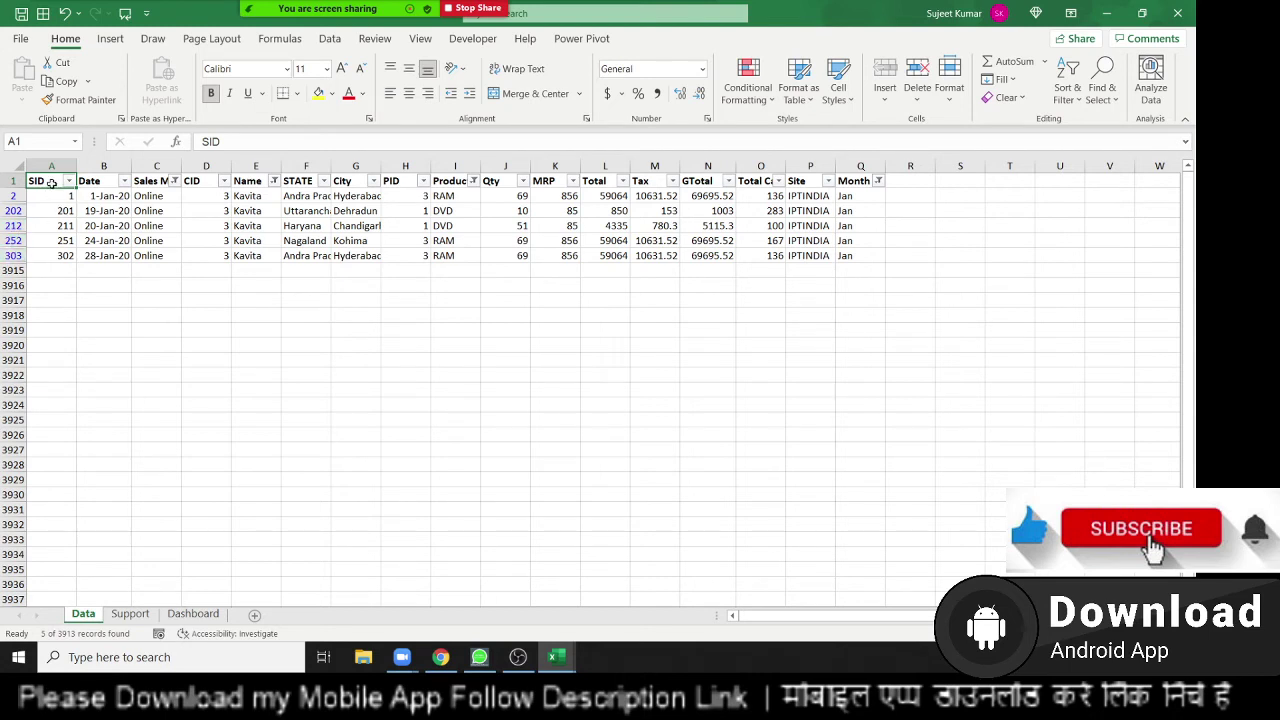
{"action": "left_click_drag", "start_coordinate": [52, 183], "coordinate": [843, 257]}
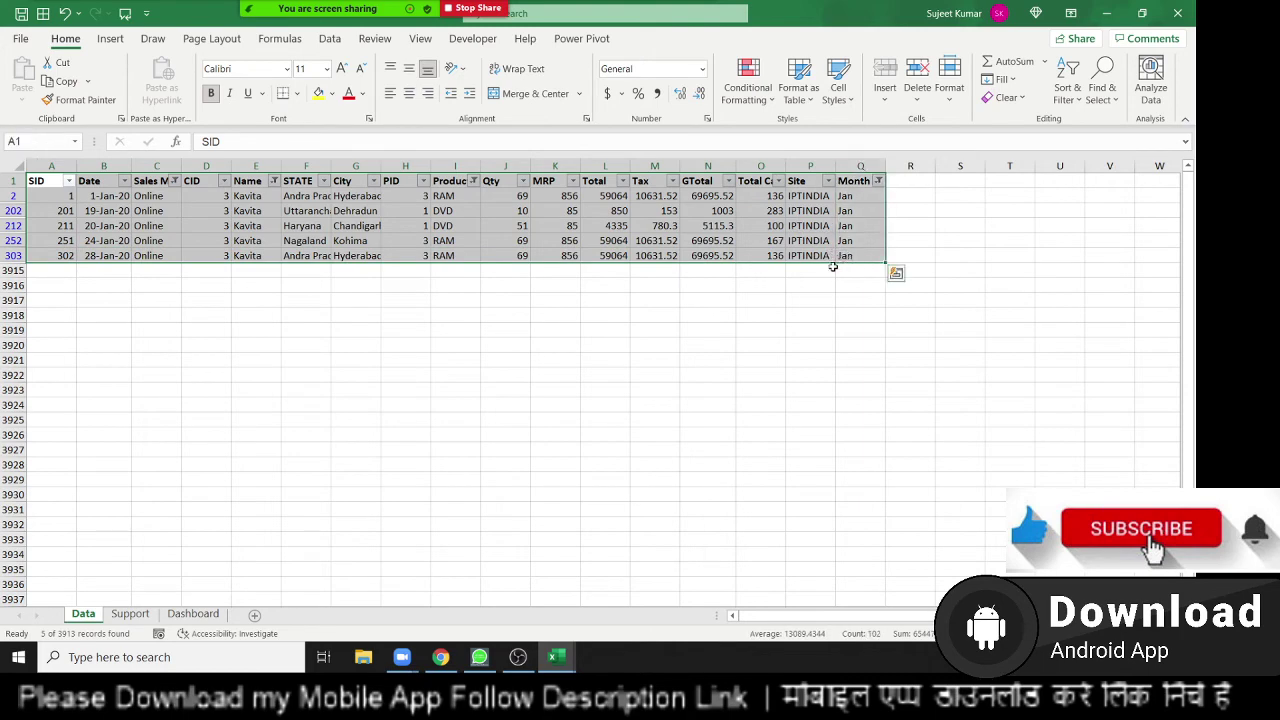
{"action": "key", "text": "ctrl+c"}
{"action": "key", "text": "Escape"}
{"action": "key", "text": "ctrl+c"}
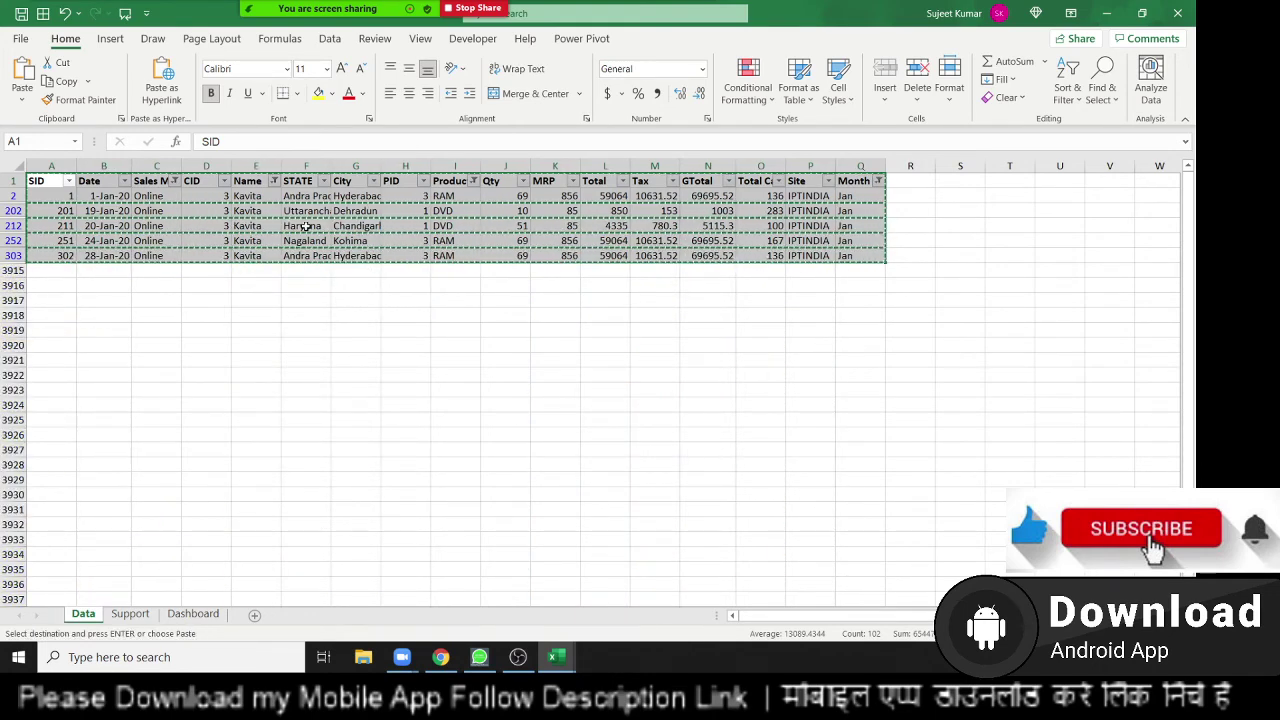
Select only the visible cells of the filtered table via Go To Special and copy them.
{"action": "key", "text": "Escape"}
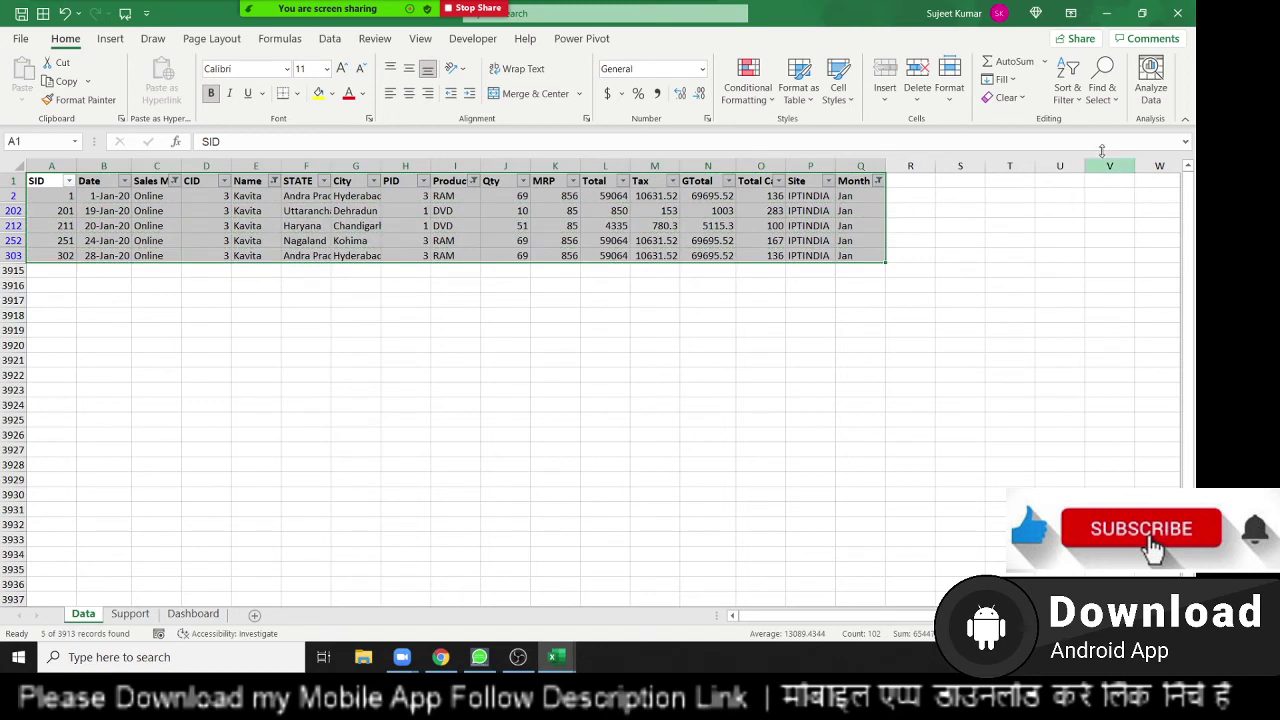
{"action": "left_click", "coordinate": [1102, 88]}
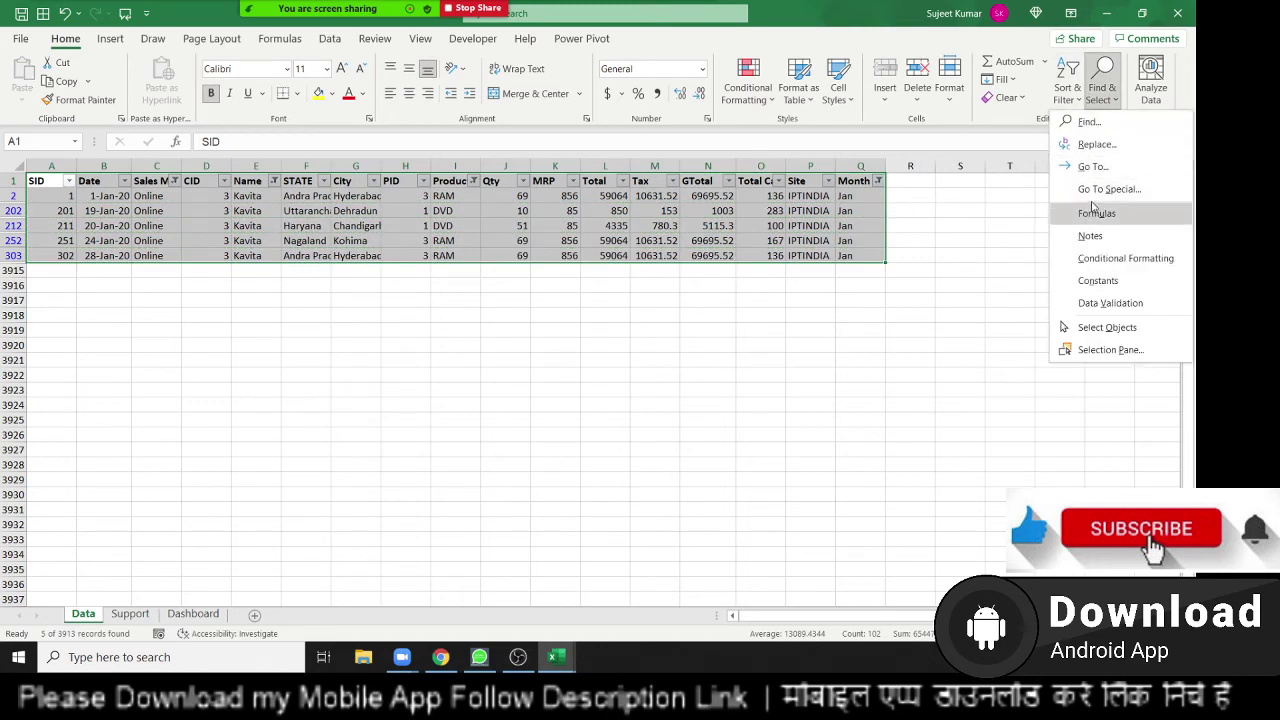
{"action": "left_click", "coordinate": [1105, 189]}
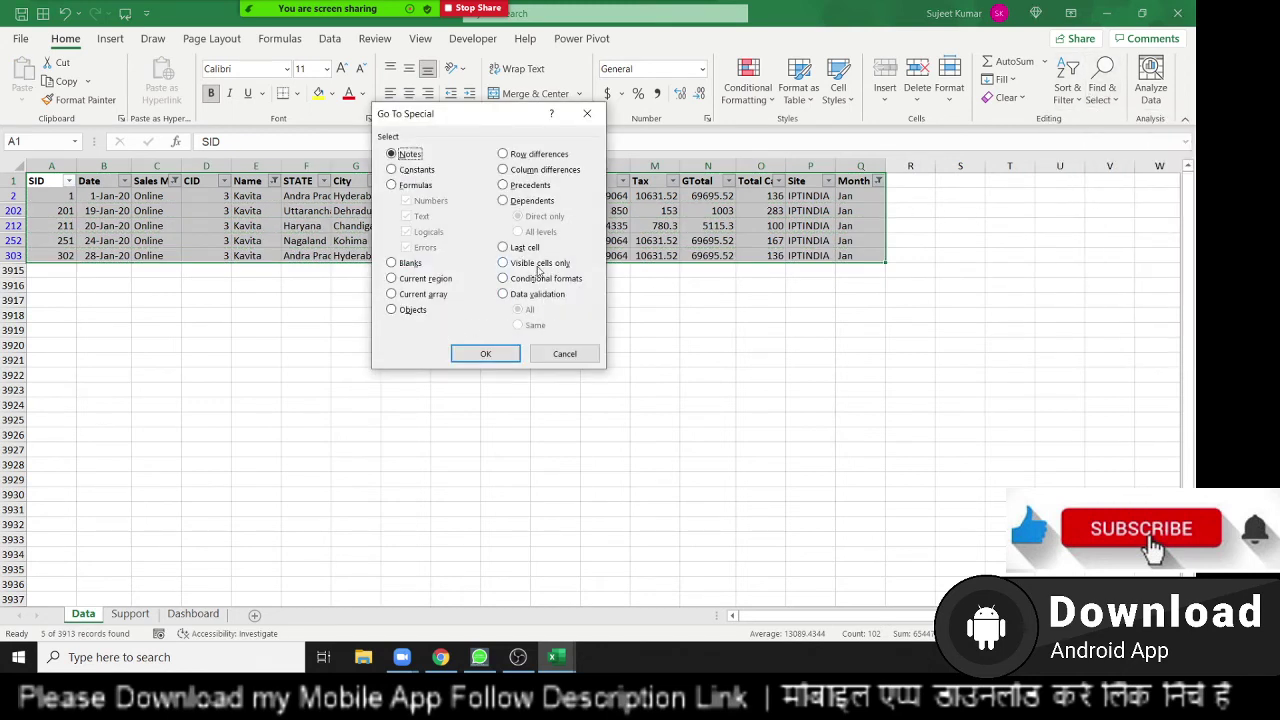
{"action": "left_click", "coordinate": [538, 264]}
{"action": "left_click", "coordinate": [486, 355]}
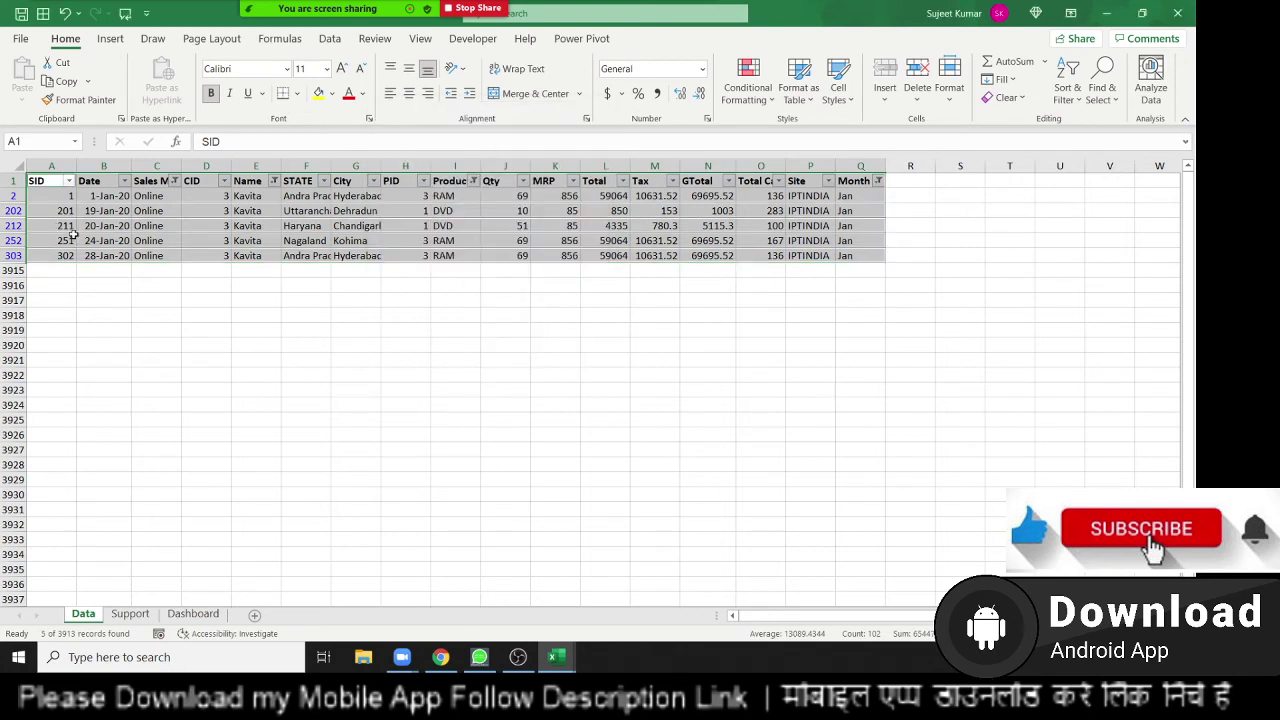
{"action": "key", "text": "ctrl+c"}
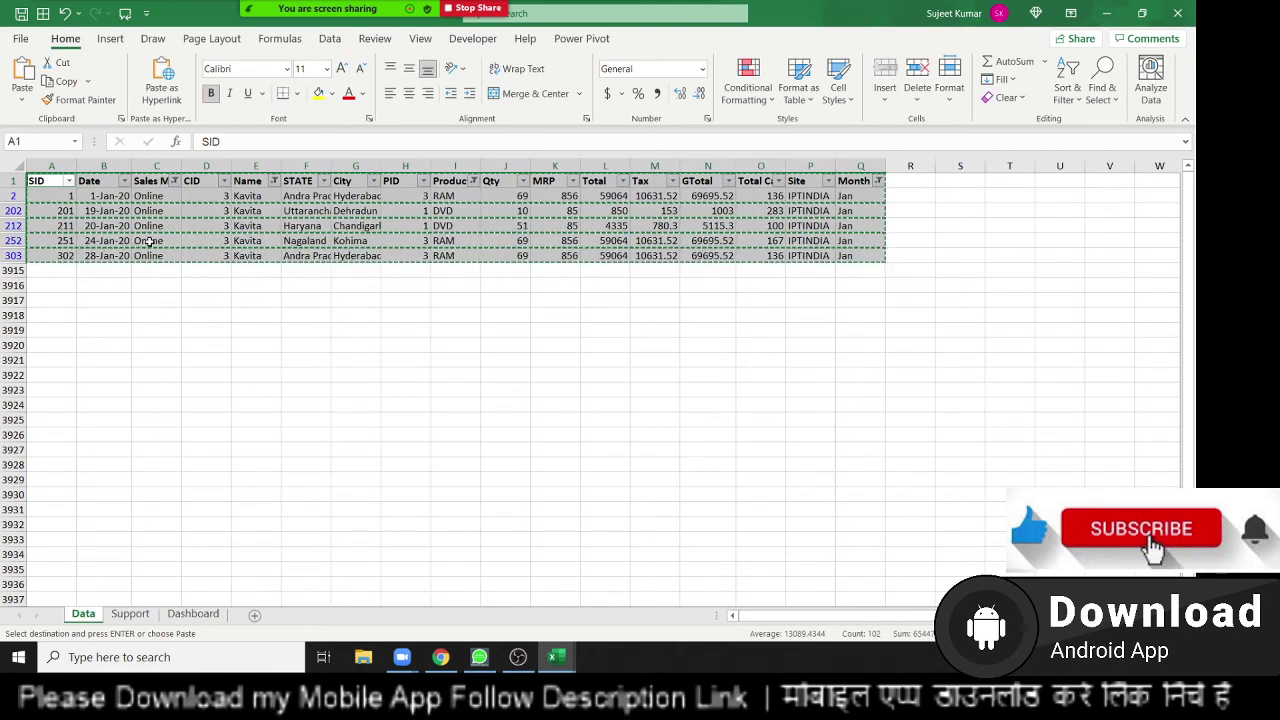
Insert a new sheet, Sheet1, and paste the headers and five Jan Online records at A1.
{"action": "left_click", "coordinate": [254, 614]}
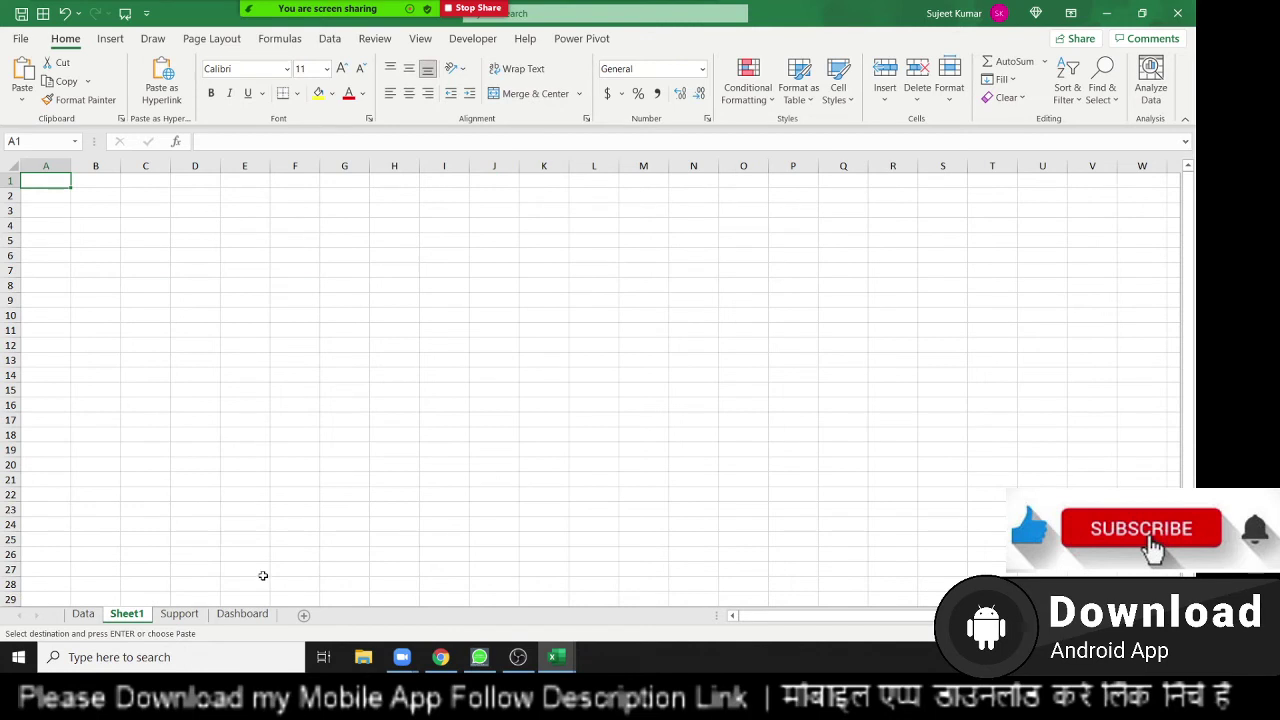
{"action": "key", "text": "ctrl+v"}
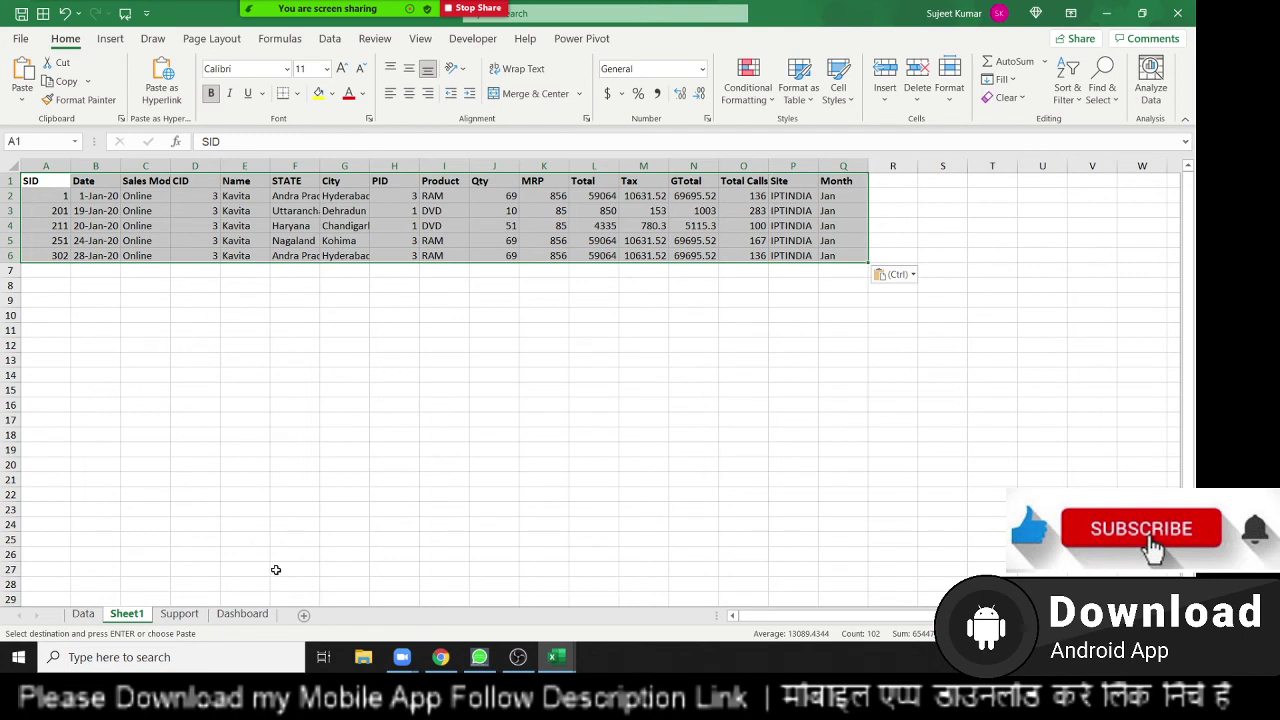
{"action": "left_click", "coordinate": [1100, 99]}
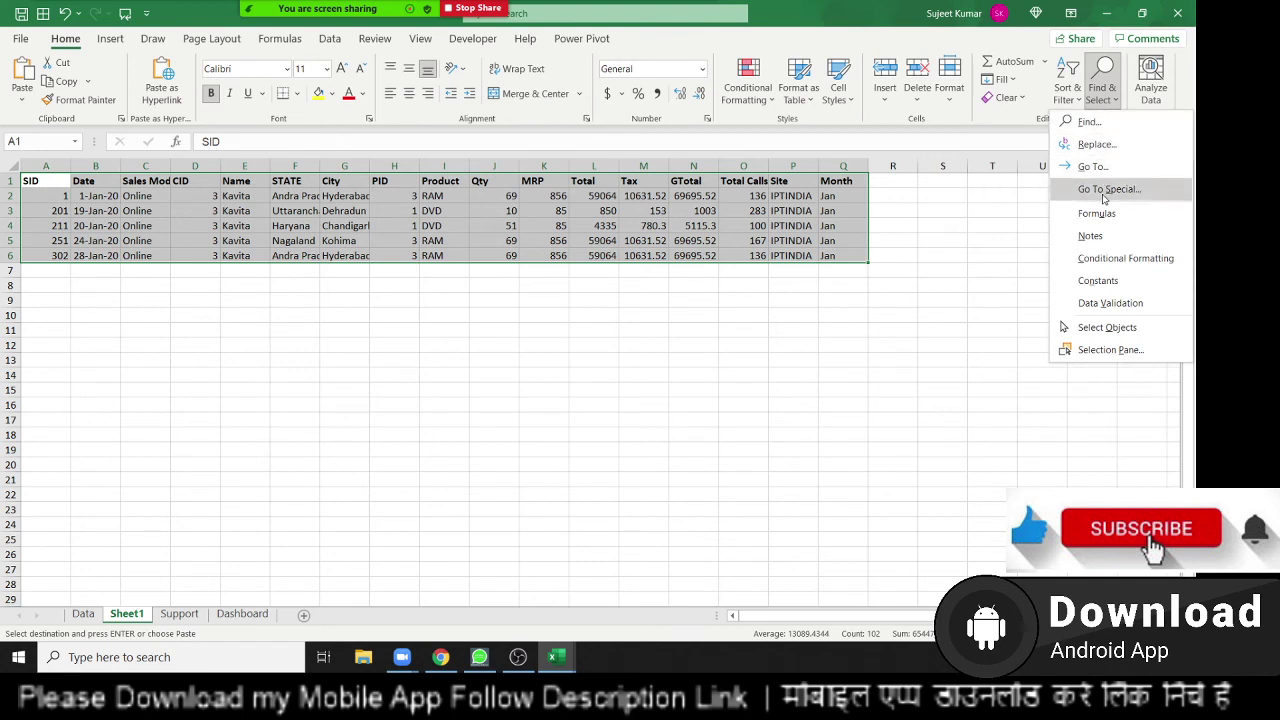
{"action": "left_click", "coordinate": [1108, 190]}
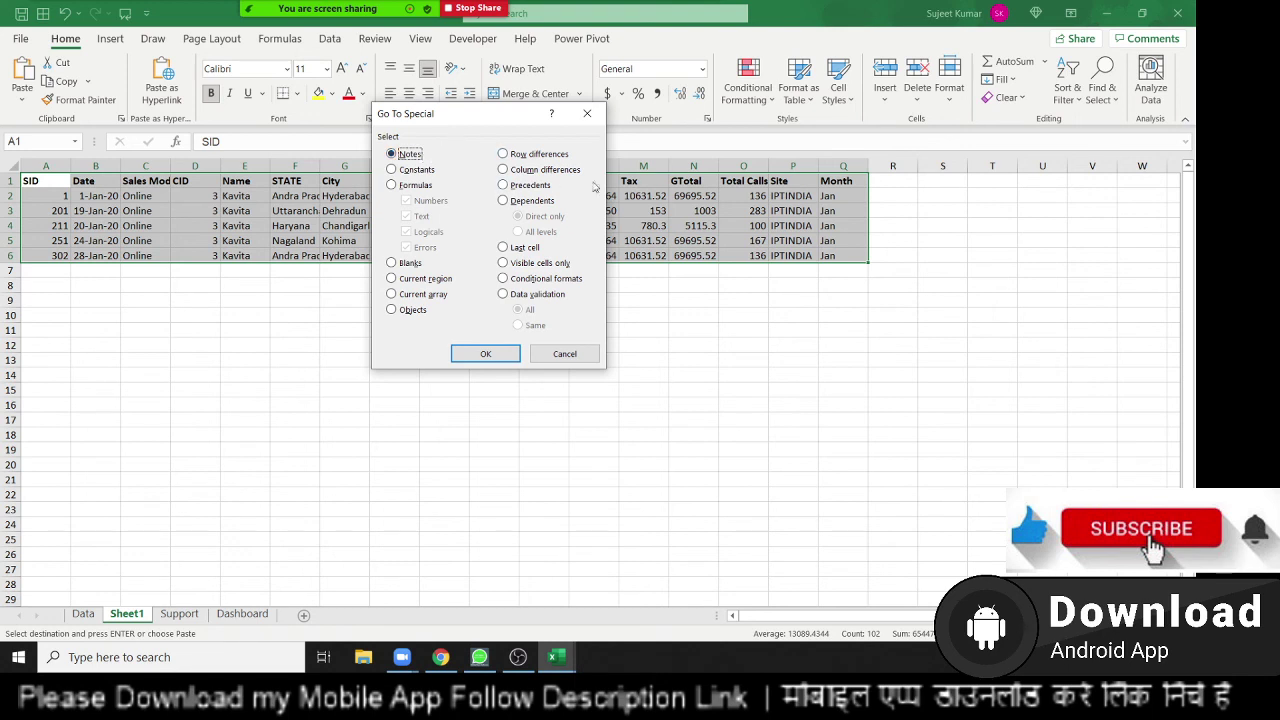
{"action": "left_click", "coordinate": [586, 114]}
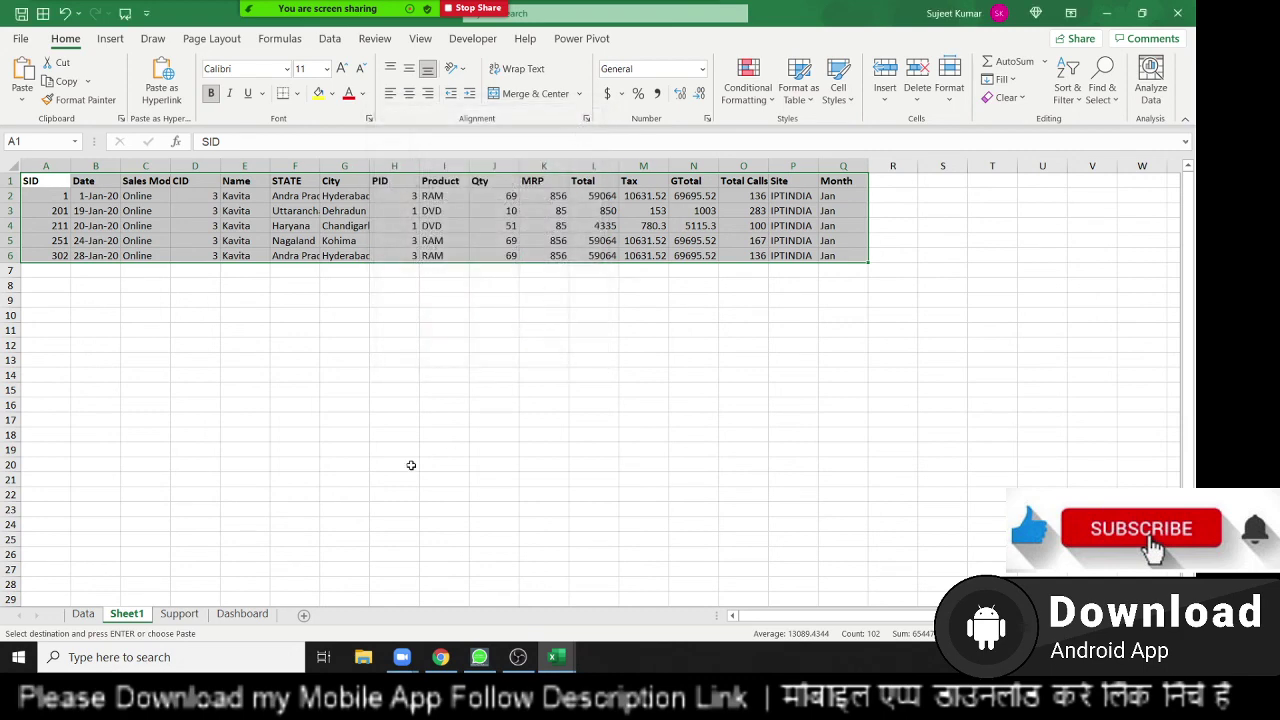
Minimize Excel to the desktop and mute the microphone from Zoom's meeting toolbar.
{"action": "key", "text": "super+d"}
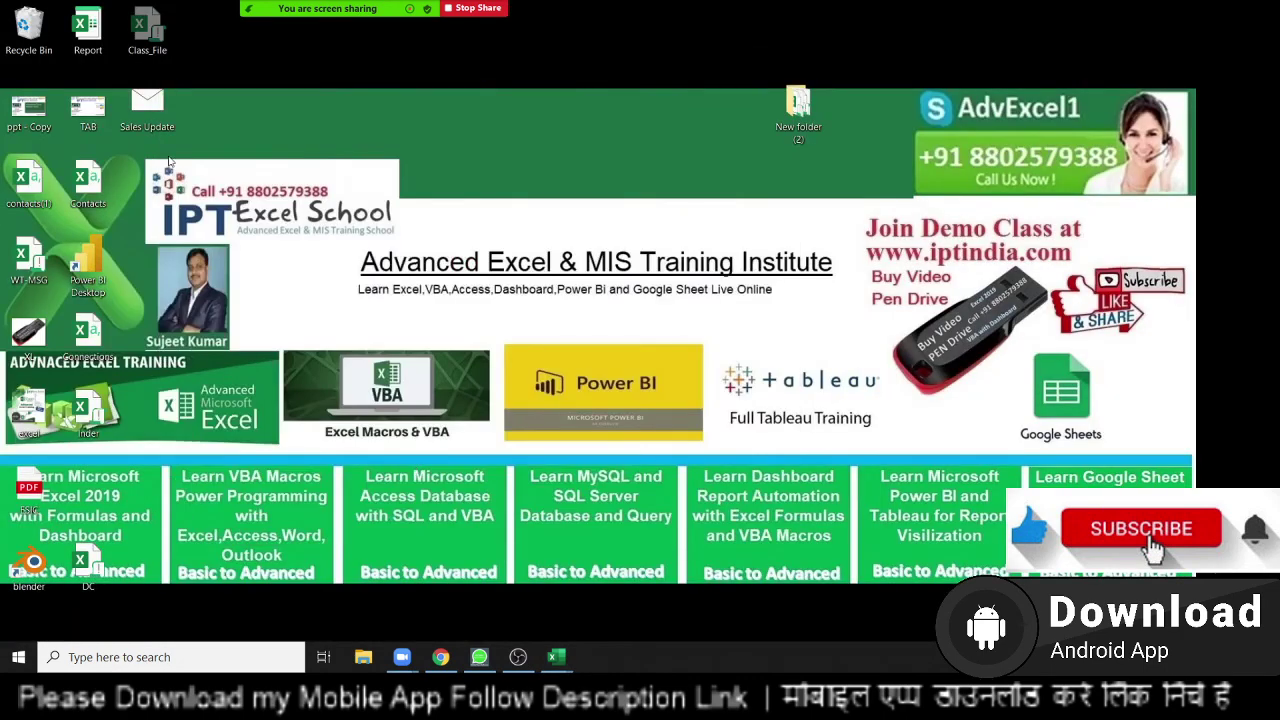
{"action": "left_click", "coordinate": [191, 17]}
{"action": "left_click", "coordinate": [101, 18]}
{"action": "left_click", "coordinate": [64, 28]}
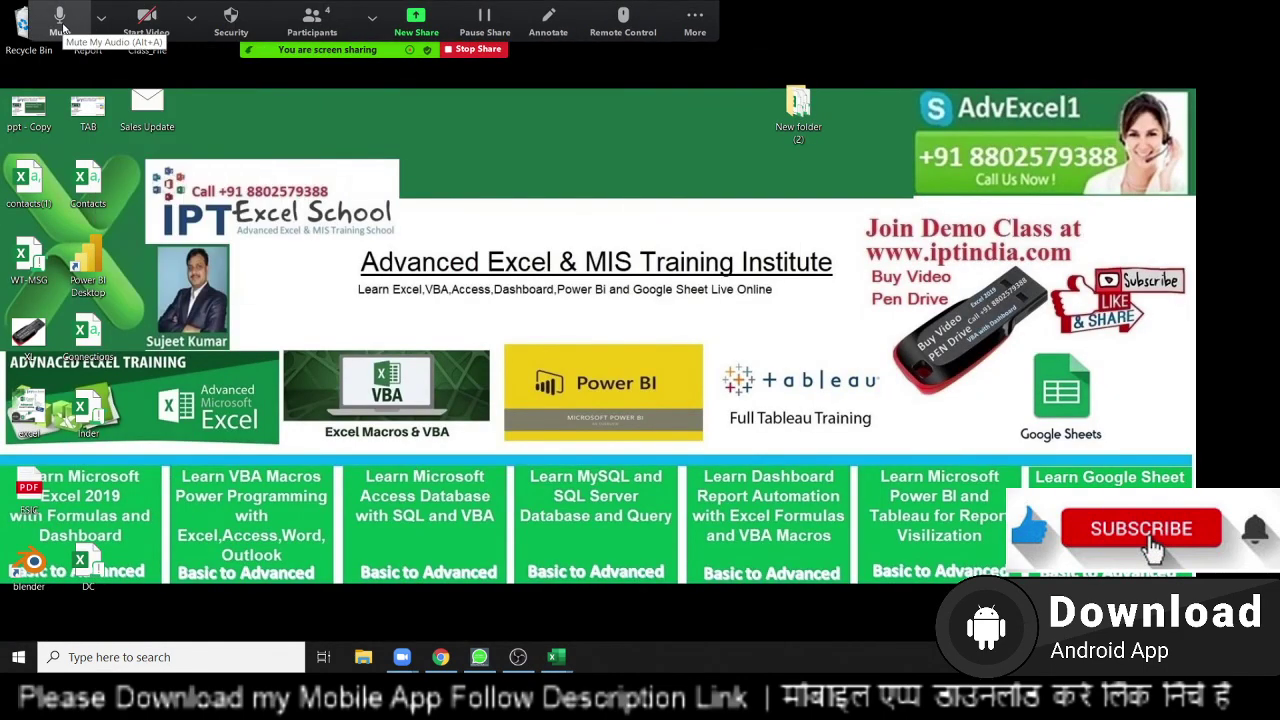
{"action": "left_click", "coordinate": [60, 22]}
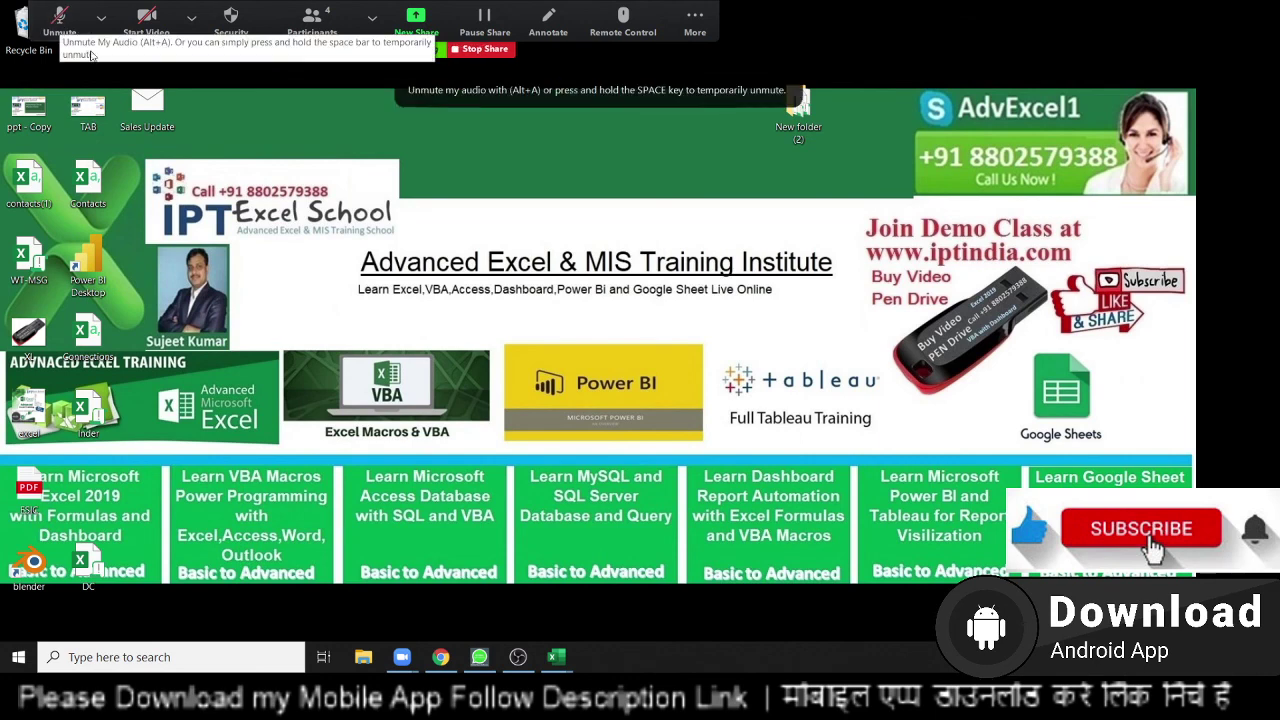